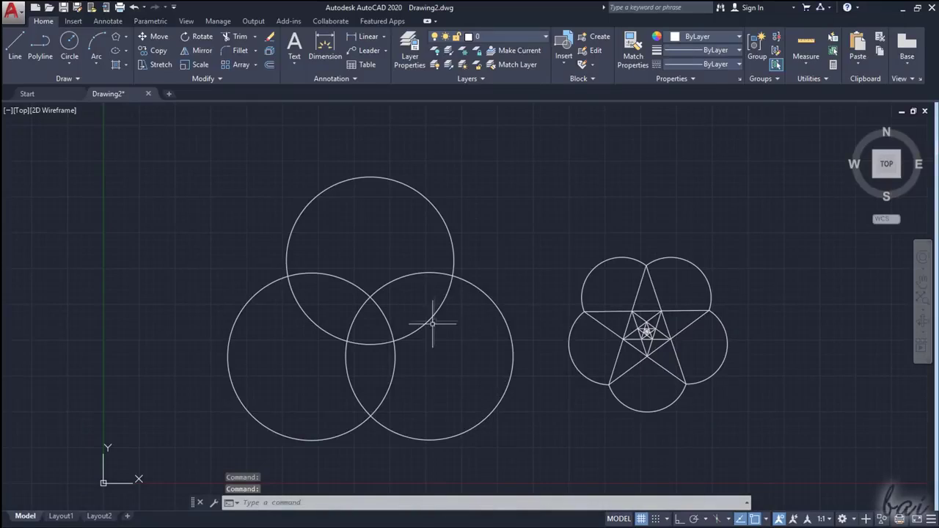
{"action": "scroll", "coordinate": [431, 325], "scroll_direction": "down", "scroll_amount": 3}
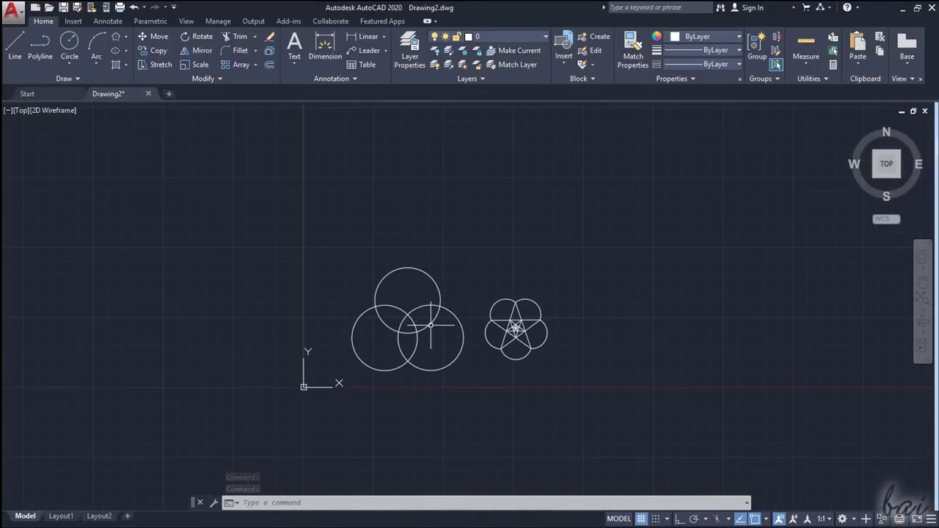
{"action": "scroll", "coordinate": [431, 334], "scroll_direction": "up", "scroll_amount": 5}
{"action": "scroll", "coordinate": [312, 259], "scroll_direction": "up", "scroll_amount": 2}
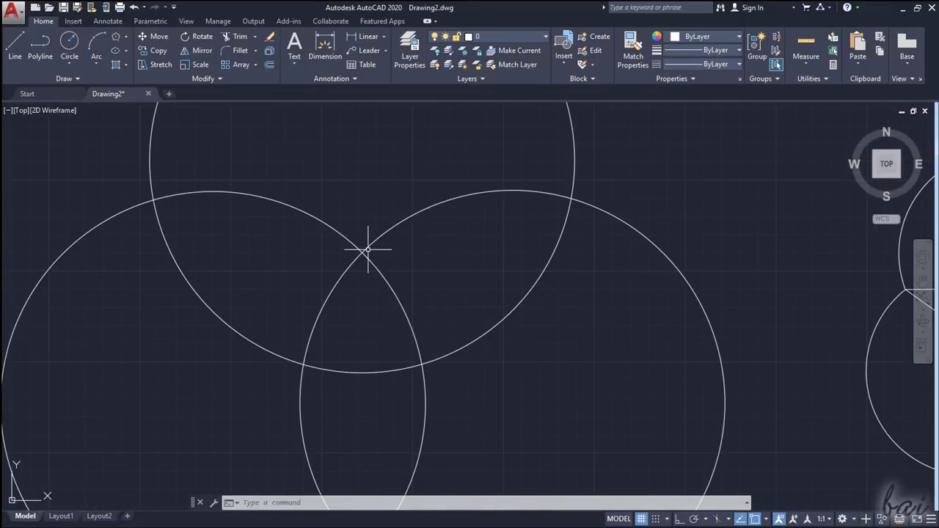
{"action": "scroll", "coordinate": [363, 264], "scroll_direction": "down", "scroll_amount": 4}
{"action": "left_click", "coordinate": [495, 221]}
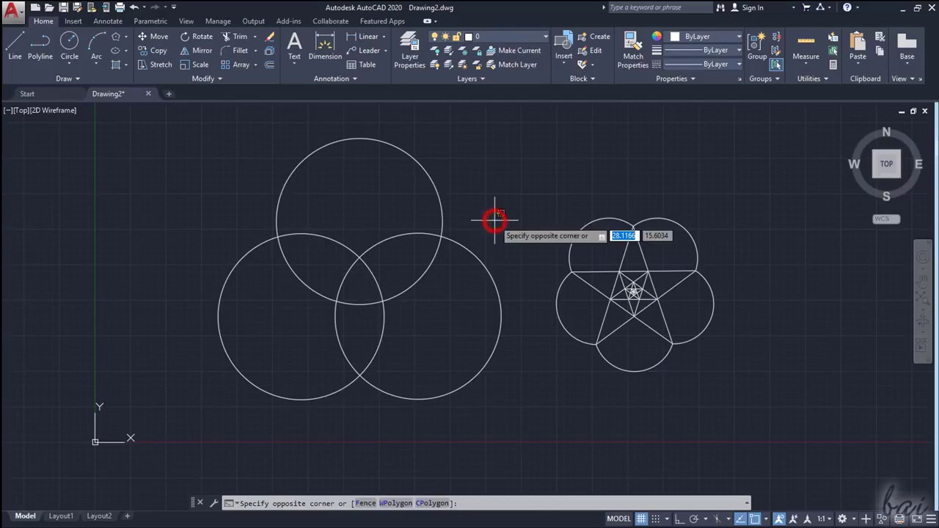
{"action": "key", "text": "Escape"}
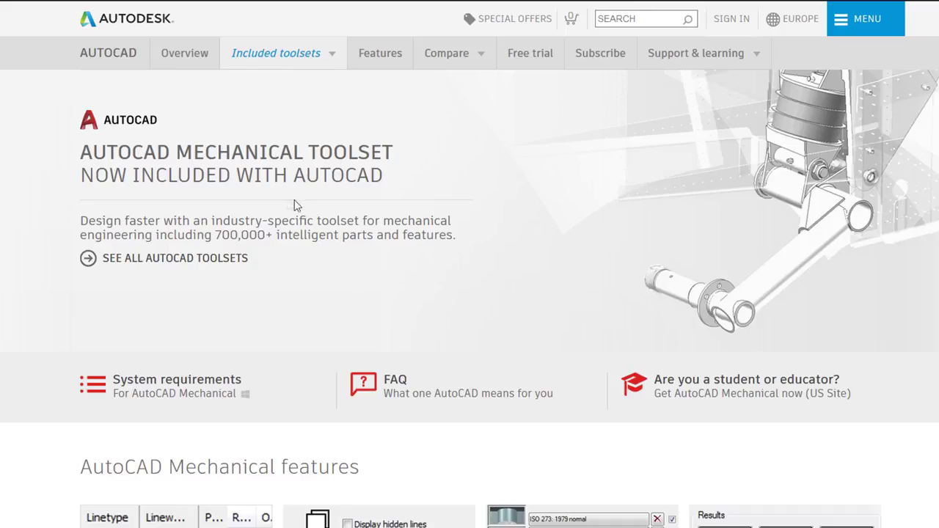
Step: Look through the AutoCAD Mechanical toolset features on the Autodesk website
{"action": "scroll", "coordinate": [297, 206], "scroll_direction": "down", "scroll_amount": 1}
{"action": "scroll", "coordinate": [285, 196], "scroll_direction": "down", "scroll_amount": 2}
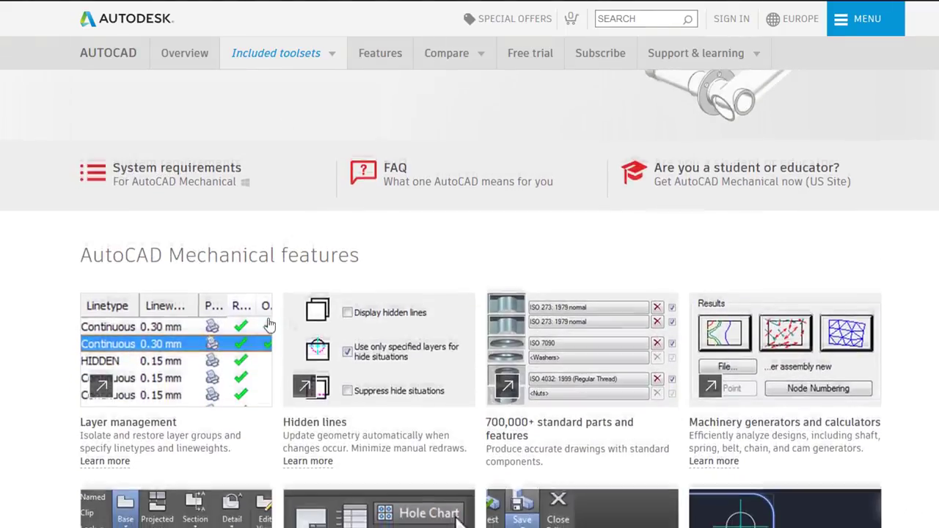
{"action": "scroll", "coordinate": [269, 325], "scroll_direction": "down", "scroll_amount": 3}
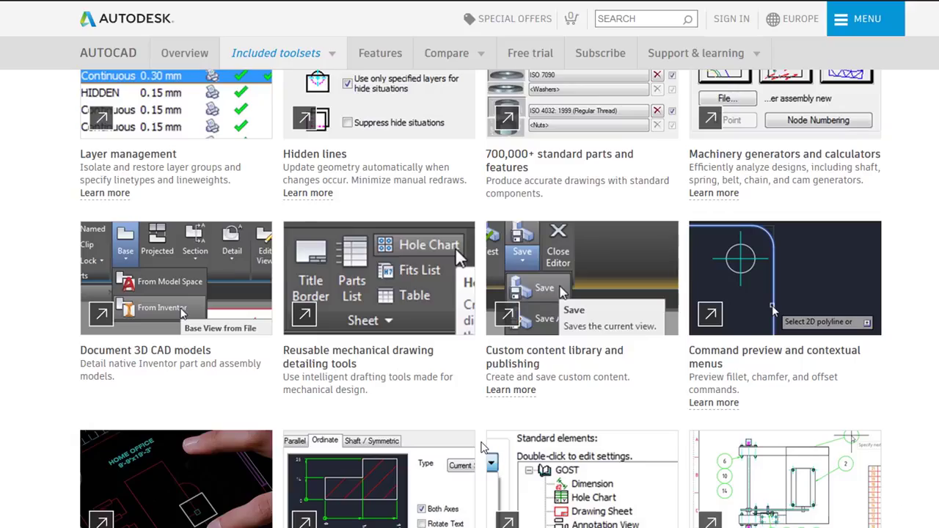
{"action": "scroll", "coordinate": [482, 445], "scroll_direction": "up", "scroll_amount": 6}
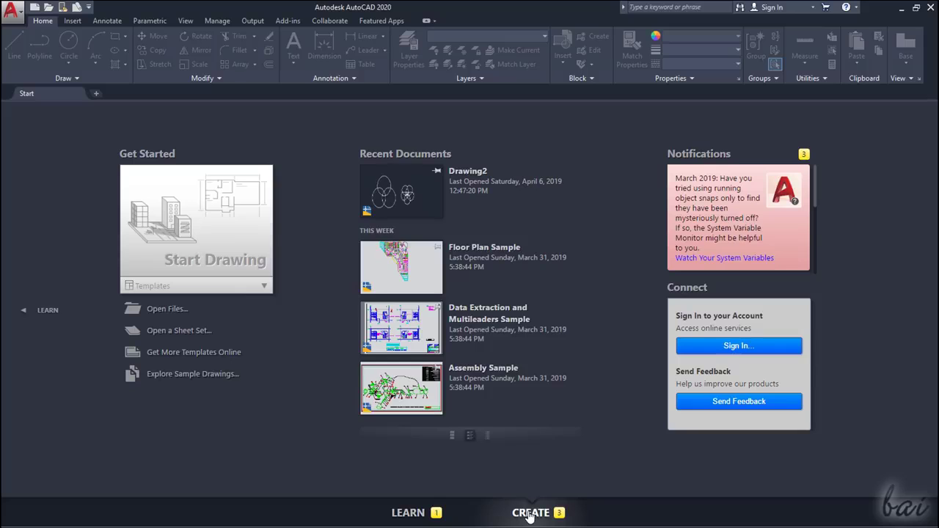
Step: Review the Start page's Learn and Create sections, including the dialog for opening existing drawing files
{"action": "left_click", "coordinate": [424, 513]}
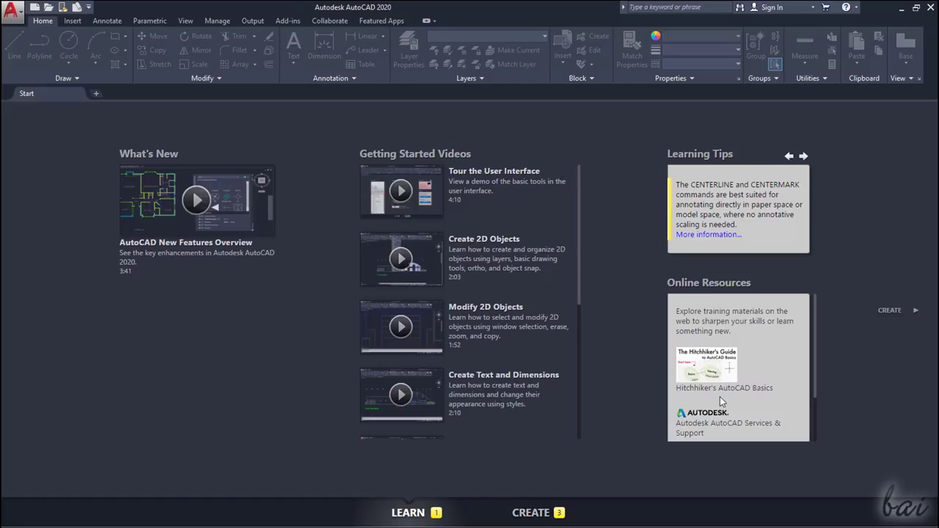
{"action": "left_click", "coordinate": [816, 381]}
{"action": "left_click", "coordinate": [538, 514]}
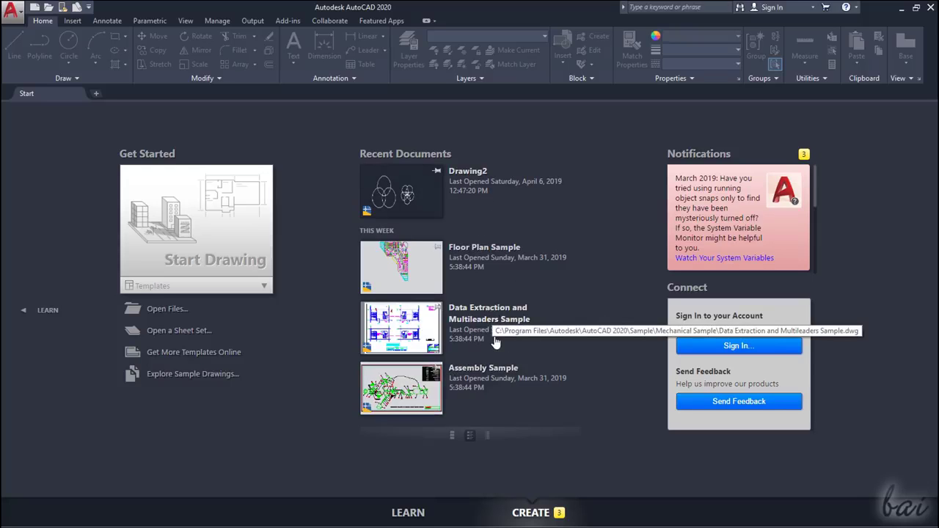
{"action": "left_click", "coordinate": [173, 311]}
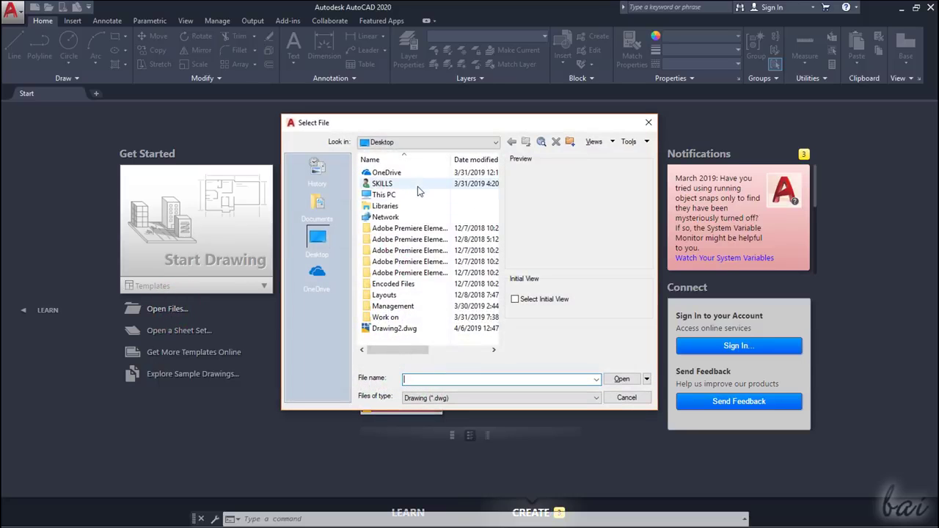
{"action": "key", "text": "Escape"}
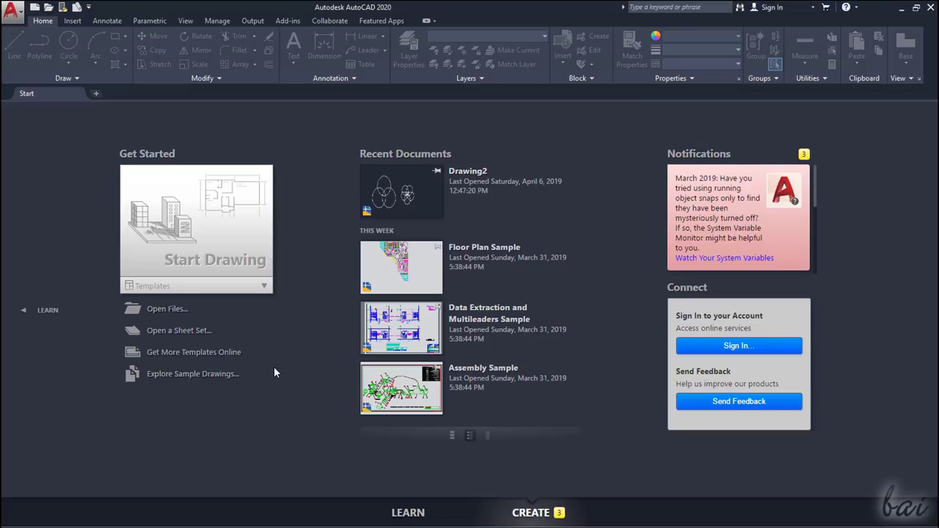
Step: Start a new blank drawing from the Start page
{"action": "left_click", "coordinate": [218, 228]}
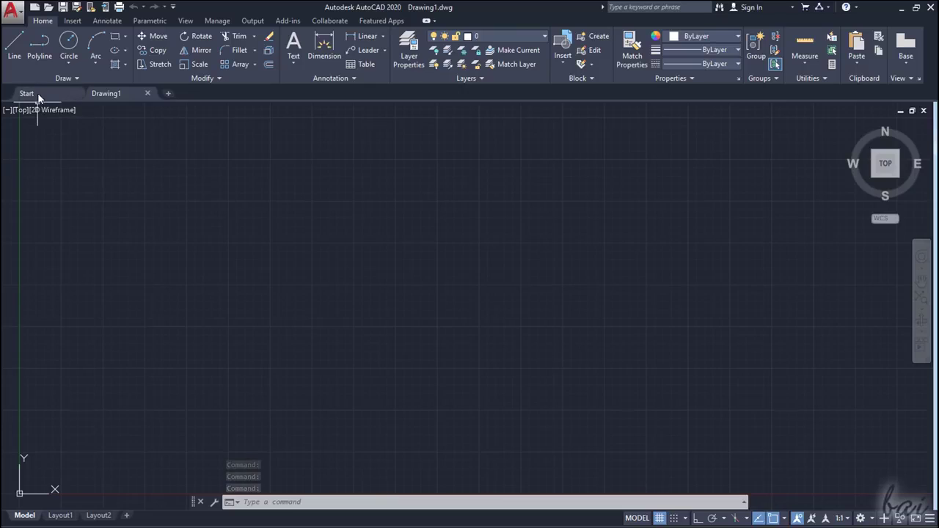
{"action": "mouse_move", "coordinate": [137, 93]}
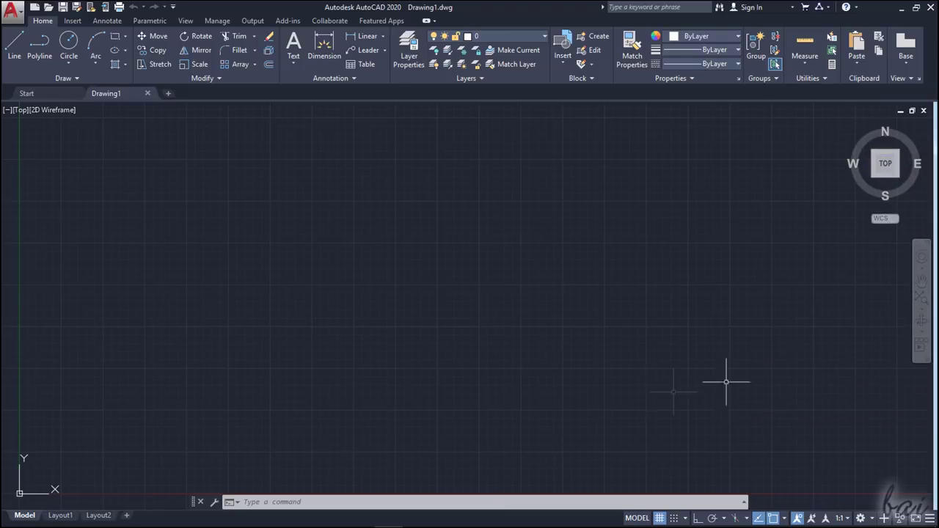
{"action": "left_click", "coordinate": [278, 502]}
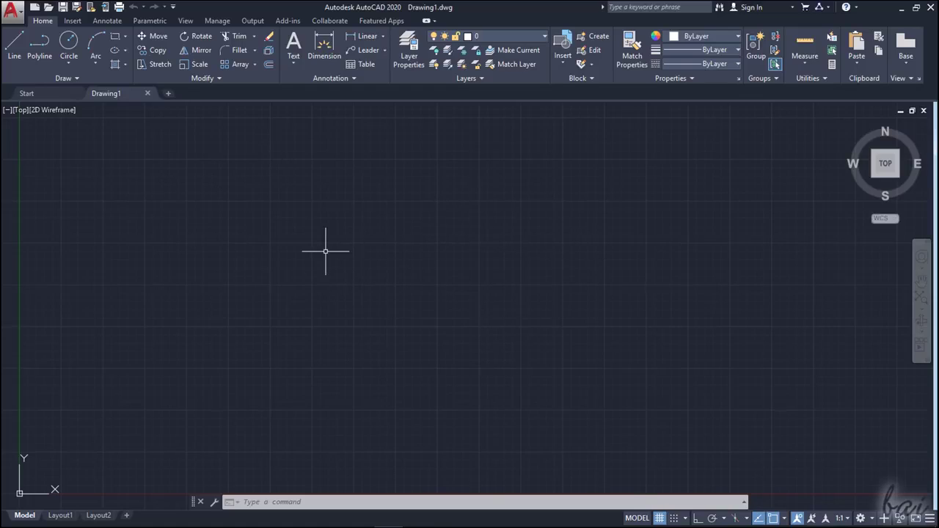
{"action": "scroll", "coordinate": [152, 331], "scroll_direction": "down", "scroll_amount": 2}
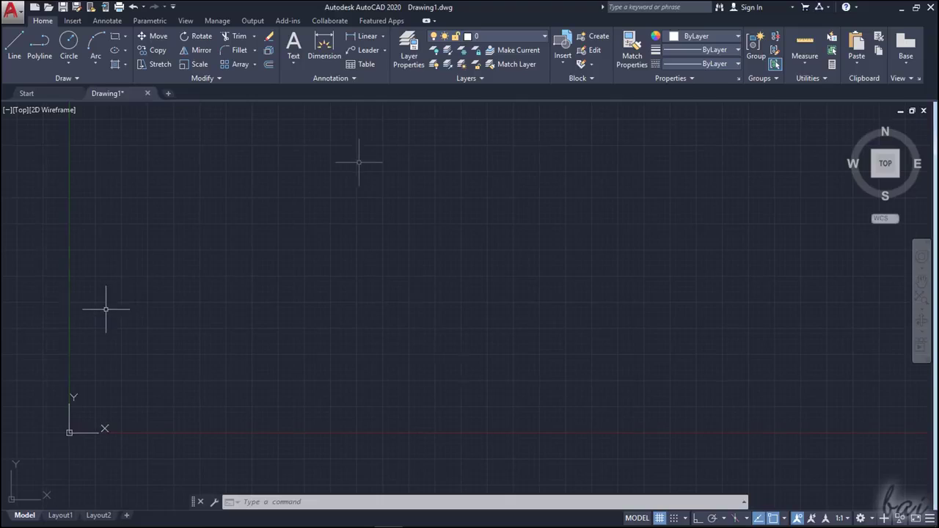
{"action": "scroll", "coordinate": [105, 309], "scroll_direction": "up", "scroll_amount": 2}
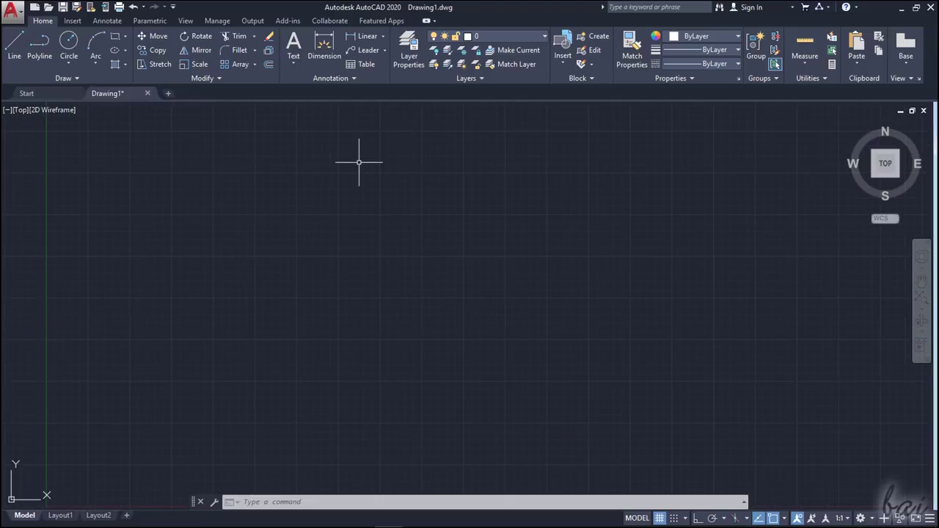
Step: Cycle the ribbon through its minimized display states back to the full ribbon
{"action": "left_click", "coordinate": [429, 22]}
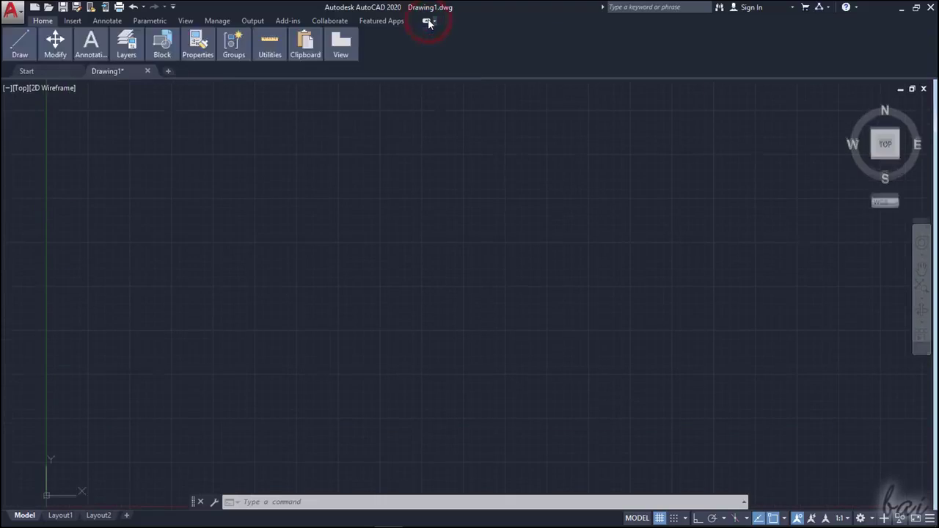
{"action": "left_click", "coordinate": [429, 23]}
{"action": "left_click", "coordinate": [429, 22]}
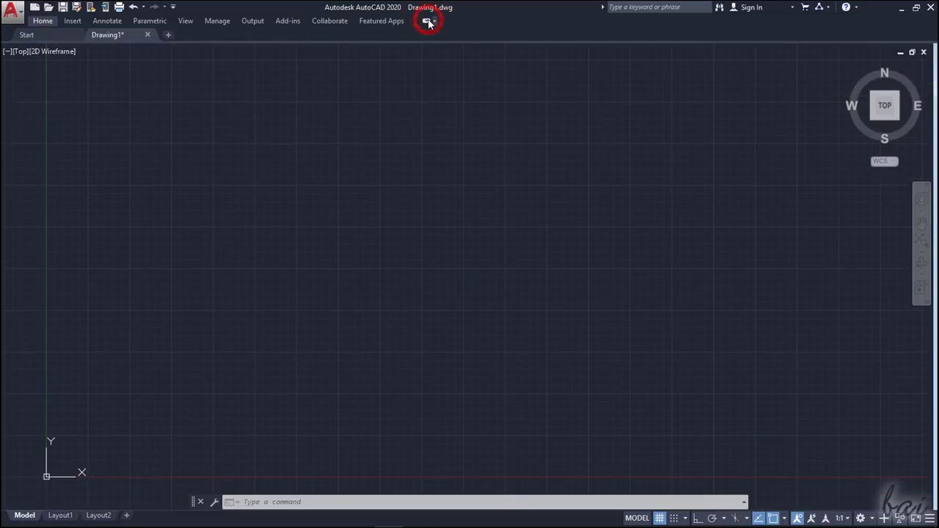
{"action": "left_click", "coordinate": [428, 22]}
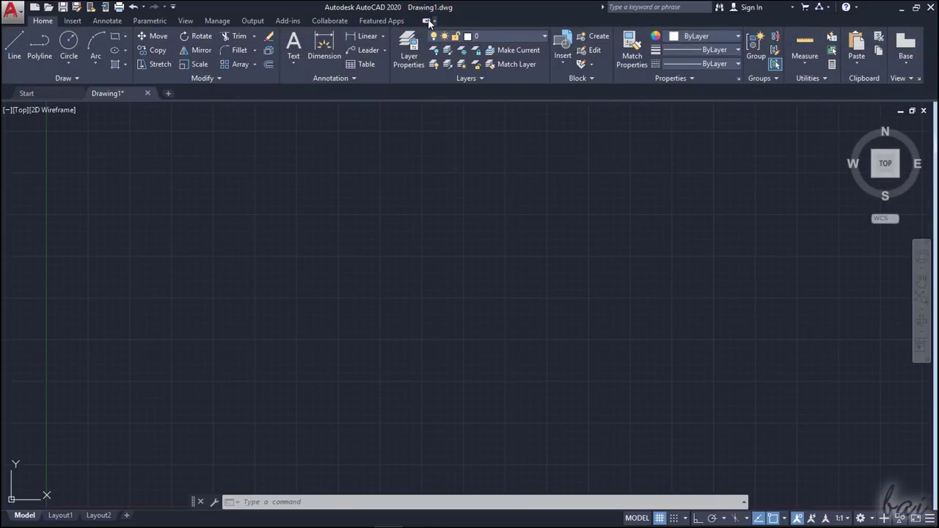
Step: Switch the UCS icon, ViewCube and navigation bar off and back on in the viewport
{"action": "left_click", "coordinate": [185, 22]}
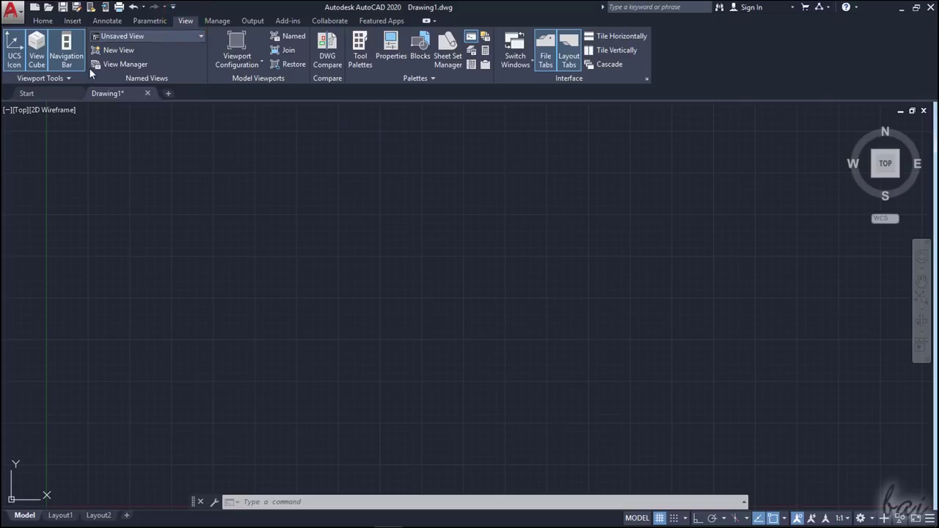
{"action": "left_click", "coordinate": [15, 57]}
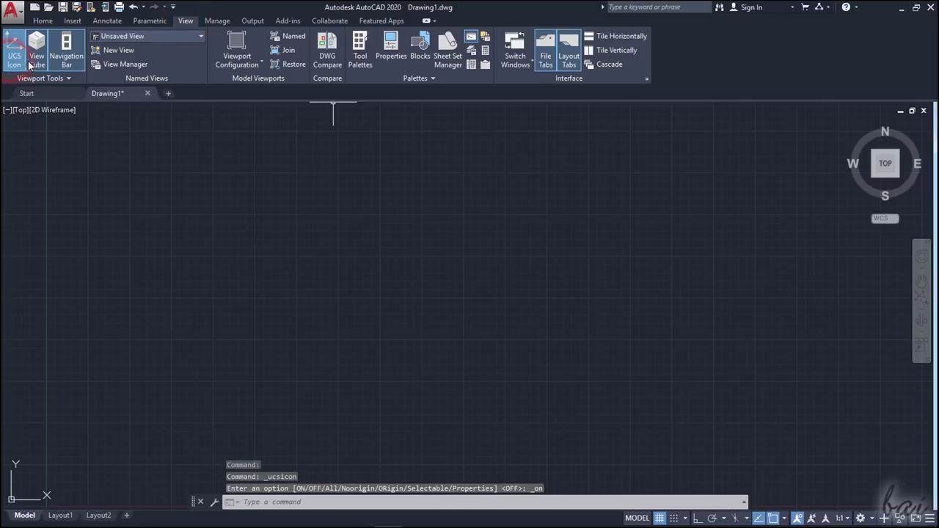
{"action": "left_click", "coordinate": [33, 63]}
{"action": "left_click", "coordinate": [34, 63]}
{"action": "left_click", "coordinate": [65, 67]}
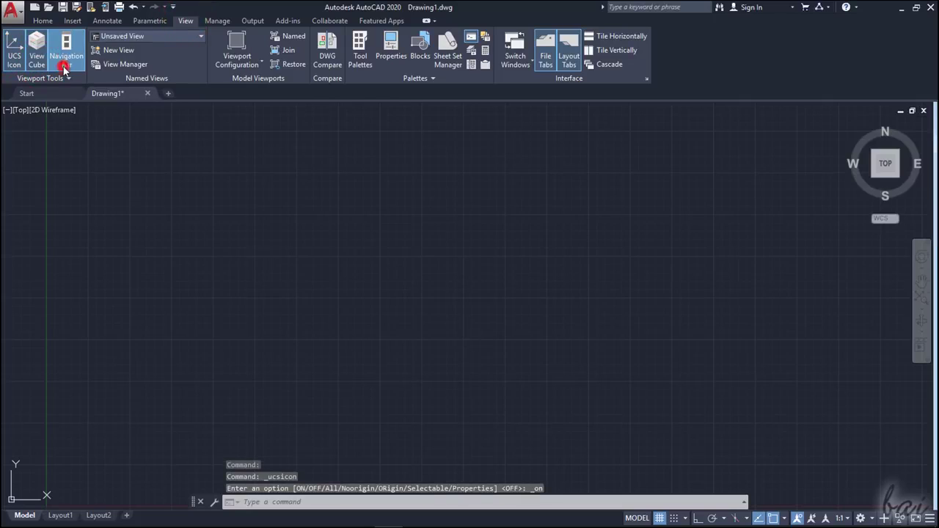
{"action": "left_click", "coordinate": [65, 68]}
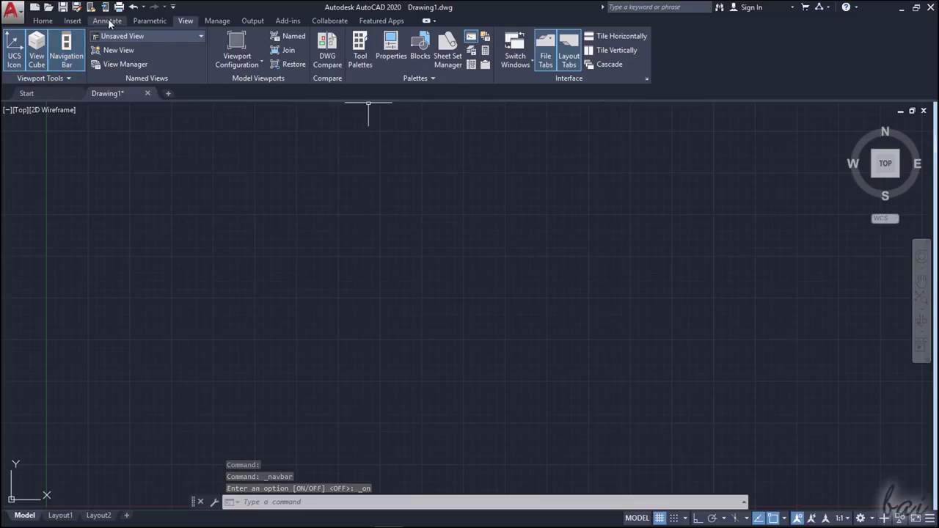
Step: Examine the available construction methods for circles and arcs among the drawing tools
{"action": "left_click", "coordinate": [42, 20]}
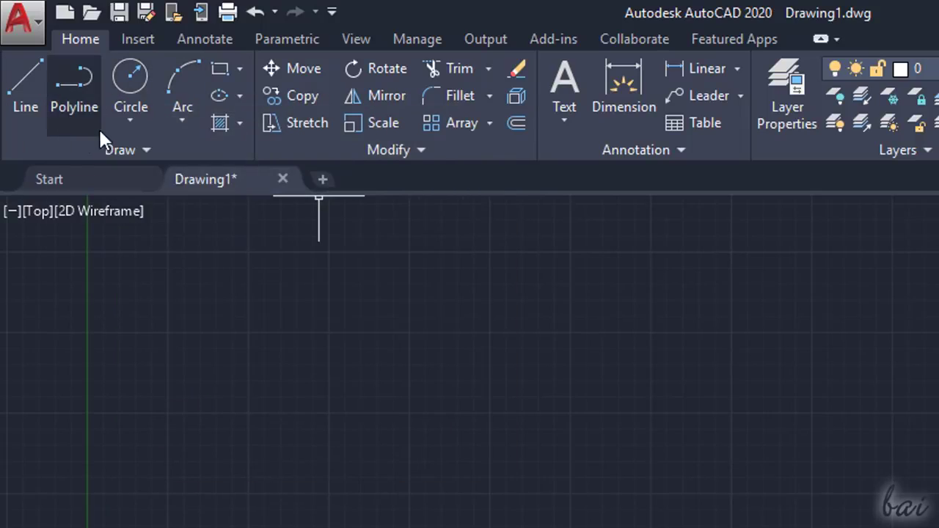
{"action": "left_click", "coordinate": [136, 117]}
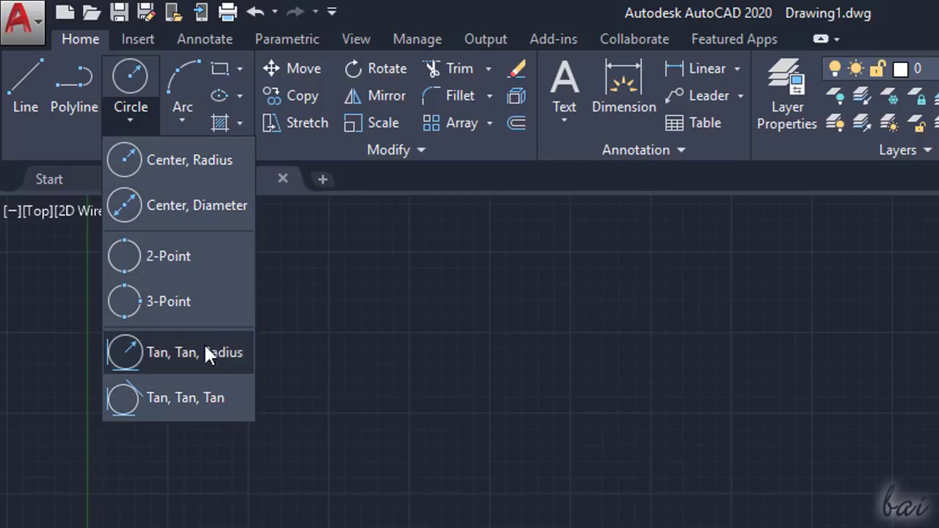
{"action": "left_click", "coordinate": [143, 117]}
{"action": "left_click", "coordinate": [189, 120]}
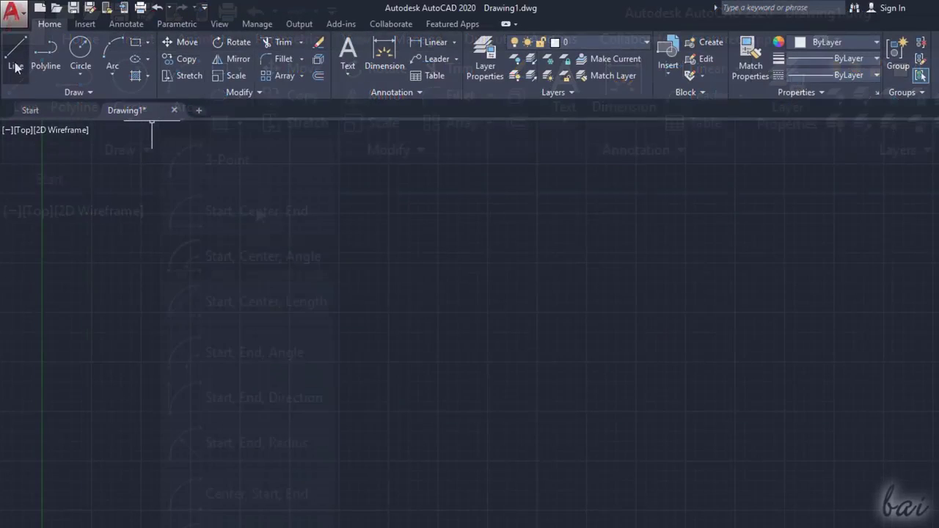
Step: Draw two connected line segments with the Line tool, forming an open upward-pointing peak
{"action": "left_click", "coordinate": [27, 91]}
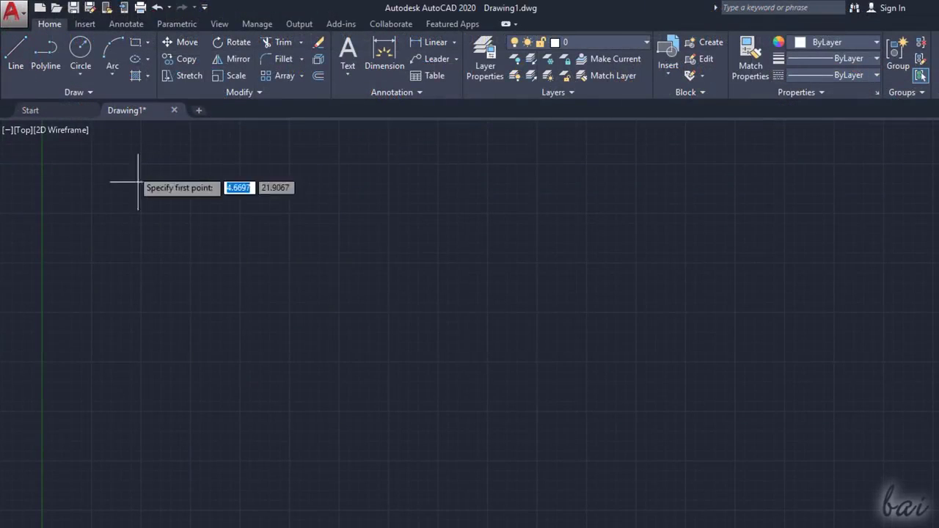
{"action": "left_click", "coordinate": [169, 296]}
{"action": "left_click", "coordinate": [310, 188]}
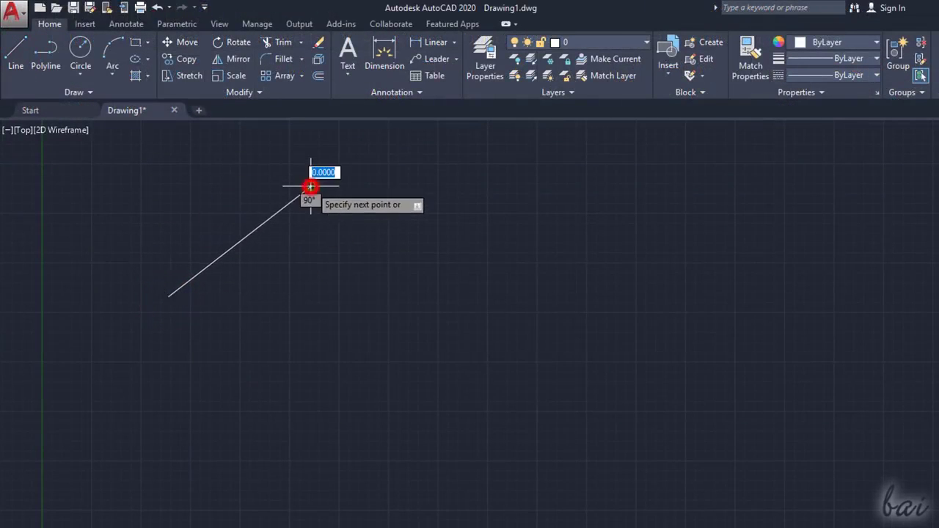
{"action": "left_click", "coordinate": [440, 266]}
{"action": "key", "text": "Return"}
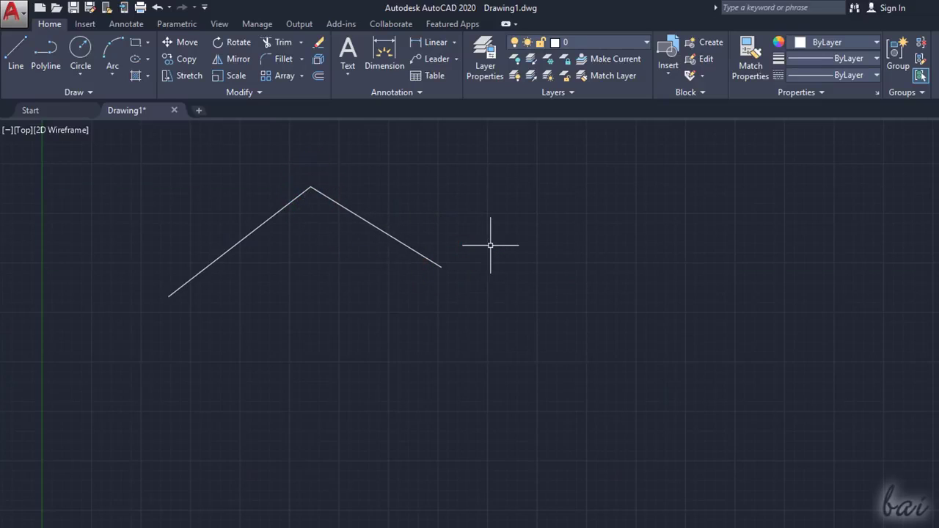
Step: Draw an open four-segment zigzag polyline below the two connected lines, with its third segment roughly horizontal
{"action": "left_click", "coordinate": [47, 51]}
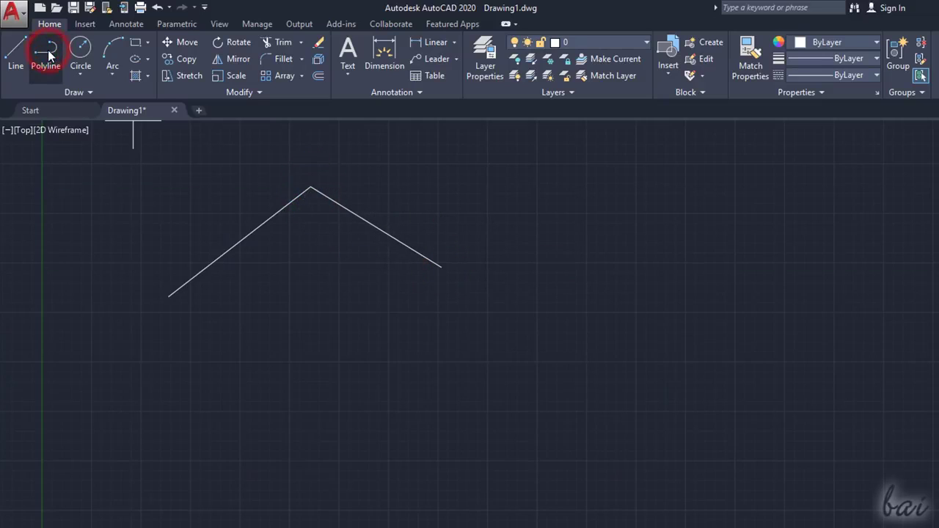
{"action": "left_click", "coordinate": [184, 367]}
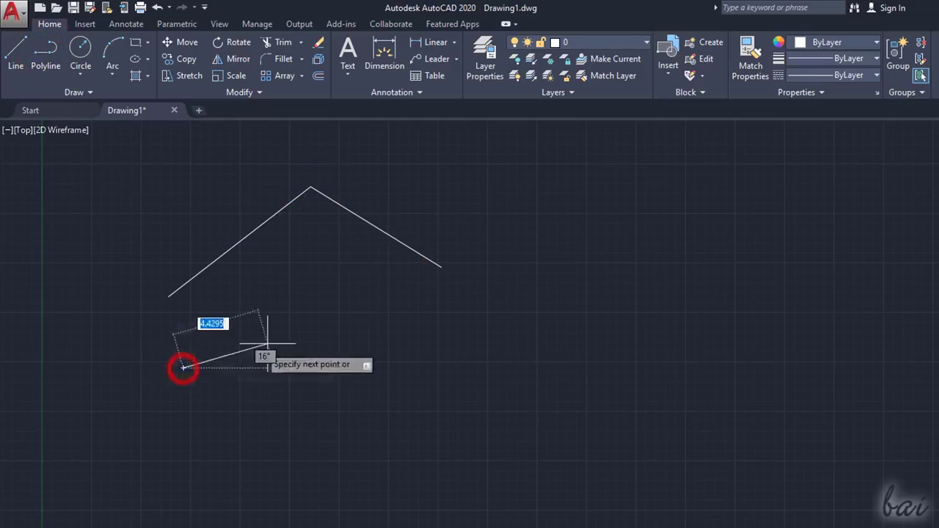
{"action": "left_click", "coordinate": [319, 271]}
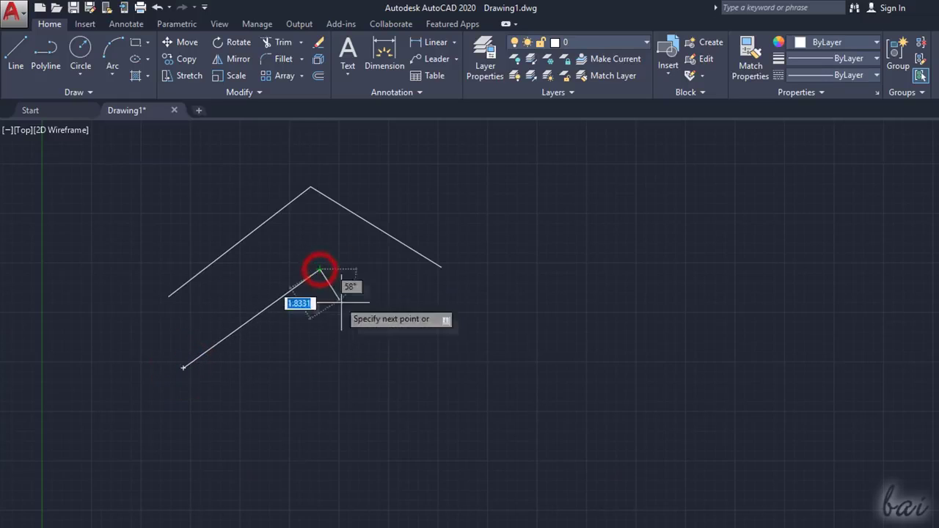
{"action": "left_click", "coordinate": [460, 400]}
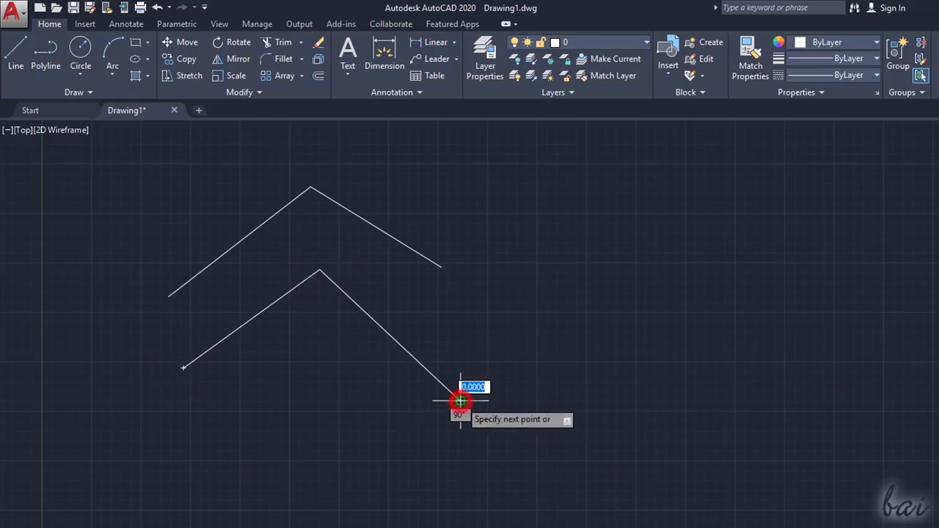
{"action": "left_click", "coordinate": [226, 401]}
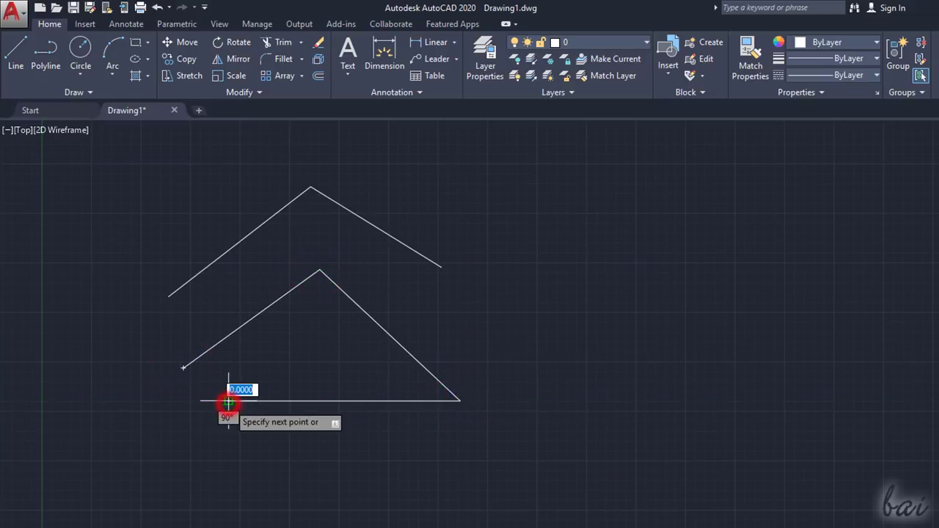
{"action": "left_click", "coordinate": [438, 481]}
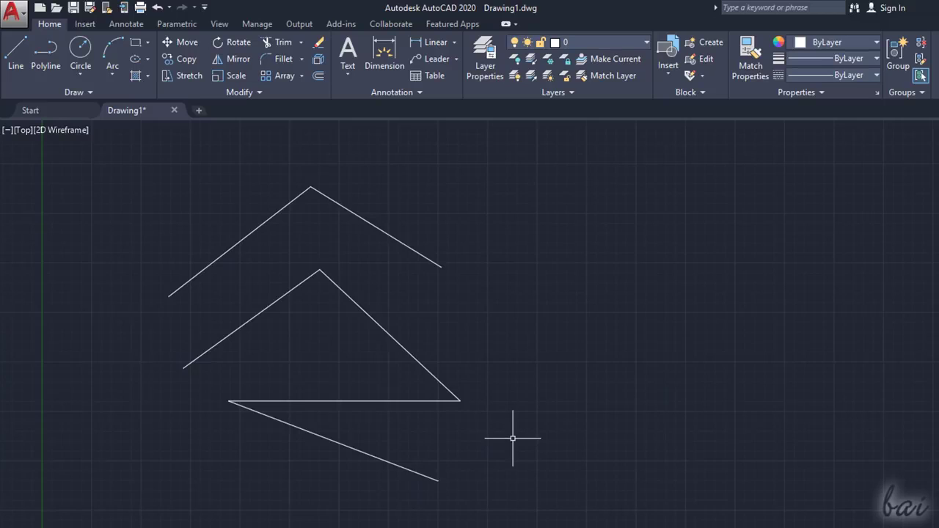
Step: Draw a circle to the right of the peaked lines and a three-point arc opening toward it on its far side
{"action": "left_click", "coordinate": [87, 55]}
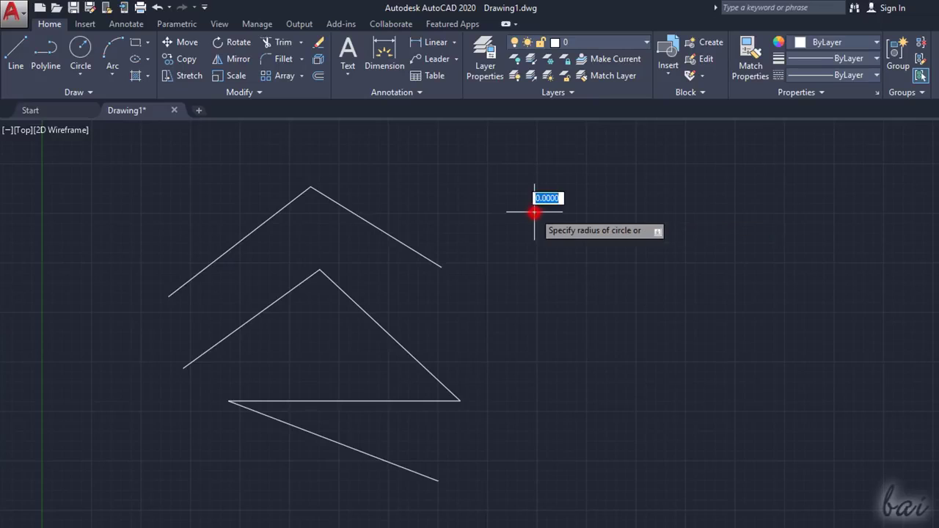
{"action": "left_click", "coordinate": [585, 187]}
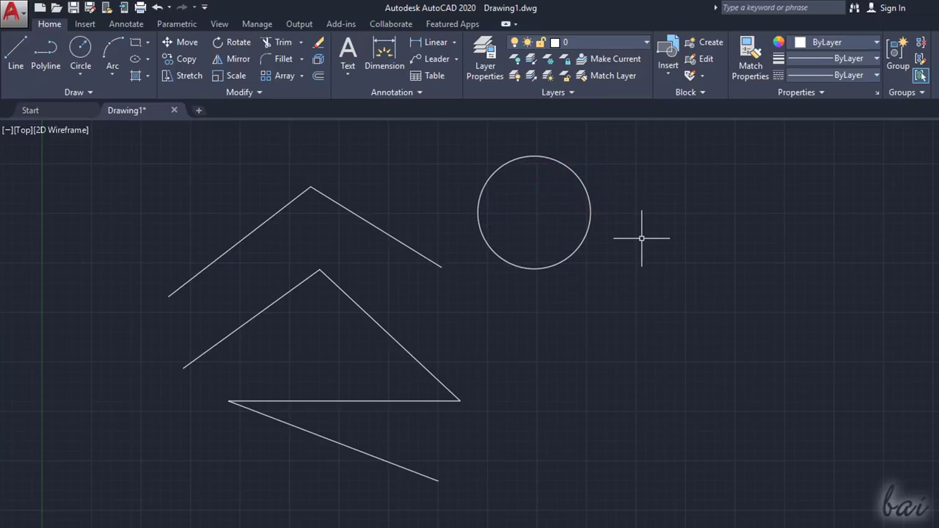
{"action": "left_click", "coordinate": [117, 54]}
{"action": "left_click", "coordinate": [676, 176]}
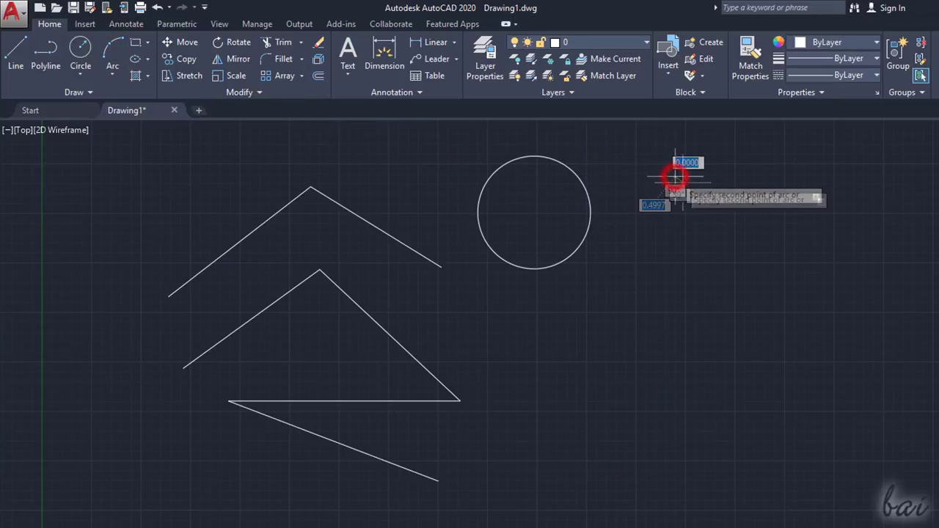
{"action": "left_click", "coordinate": [750, 257]}
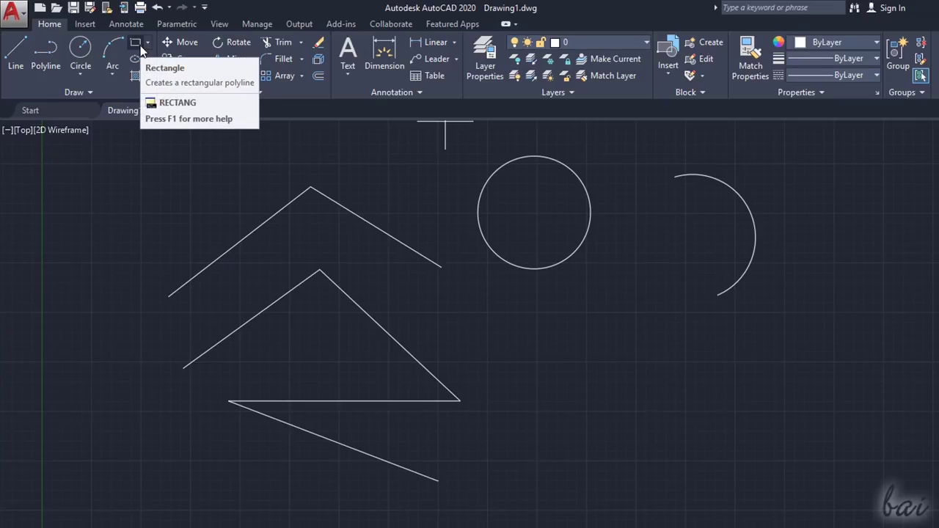
Step: Draw a wide rectangle below the circle from two opposite corners
{"action": "left_click", "coordinate": [141, 48]}
{"action": "left_click", "coordinate": [527, 333]}
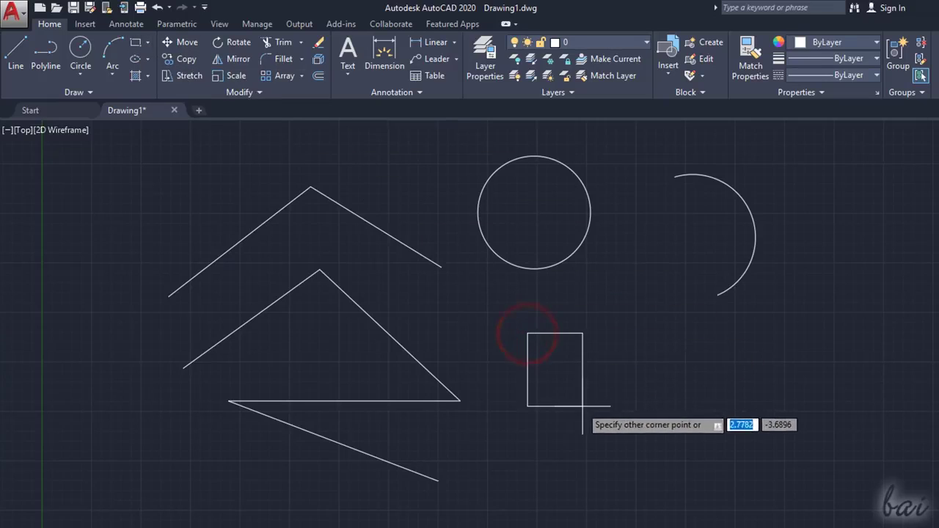
{"action": "left_click", "coordinate": [640, 385]}
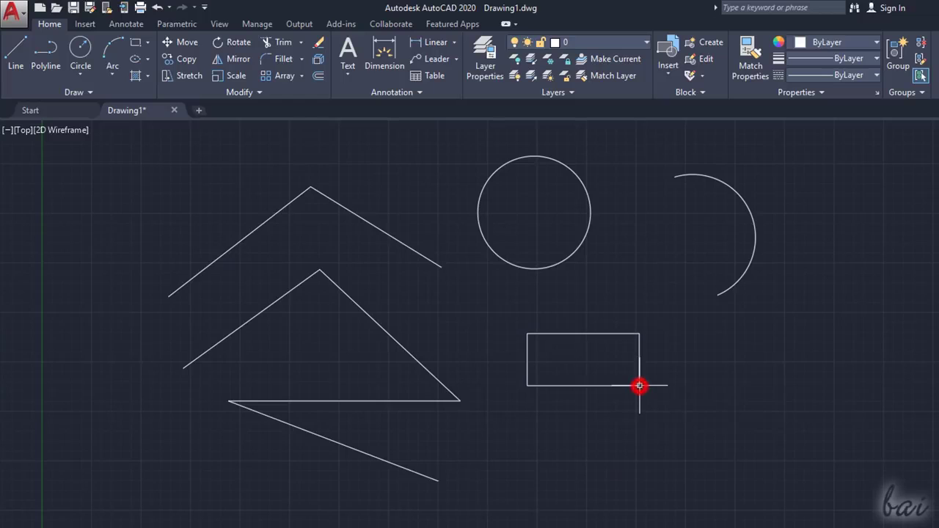
Step: Draw a 6-sided polygon inscribed in a circle of radius about 5.19 units, below the arc
{"action": "left_click", "coordinate": [147, 44]}
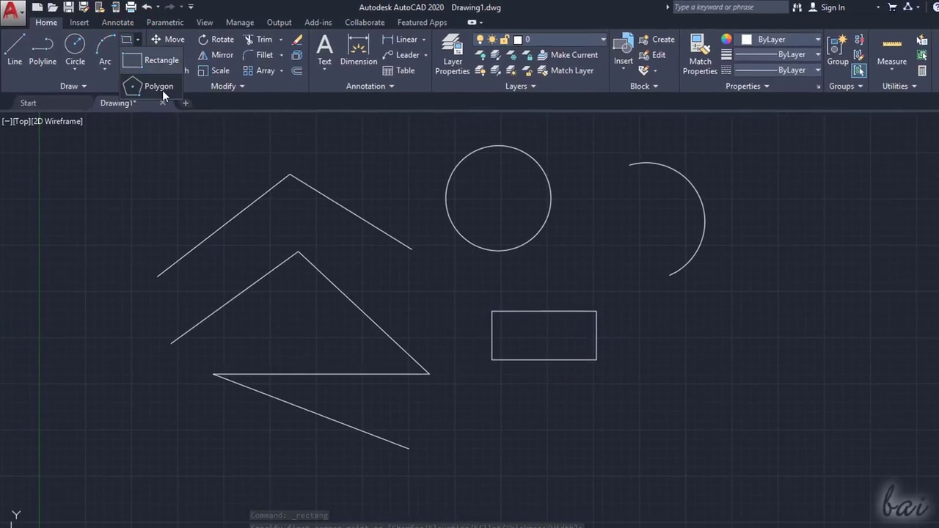
{"action": "left_click", "coordinate": [161, 90]}
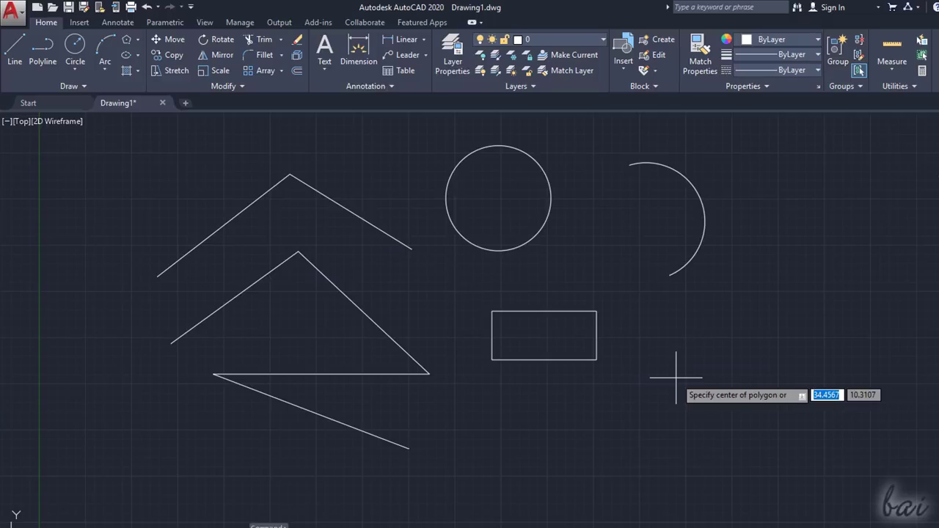
{"action": "left_click", "coordinate": [724, 381]}
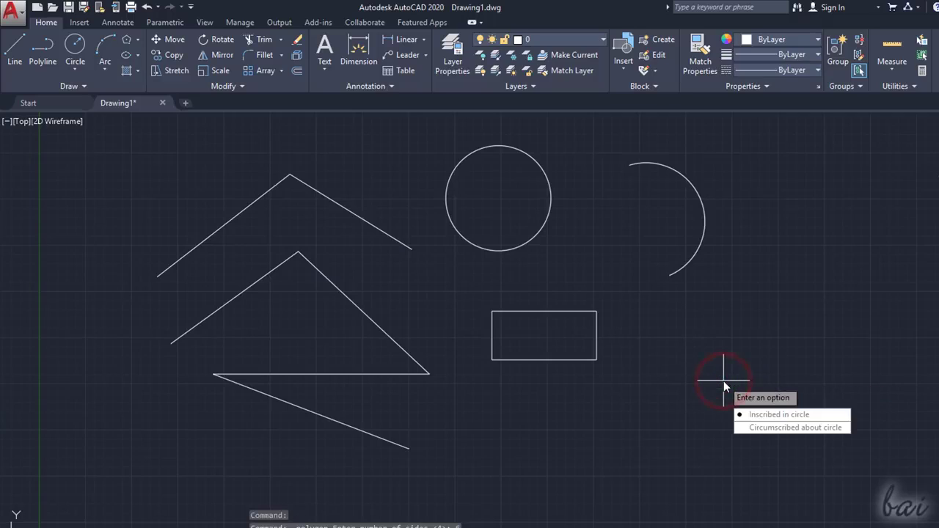
{"action": "key", "text": "Return"}
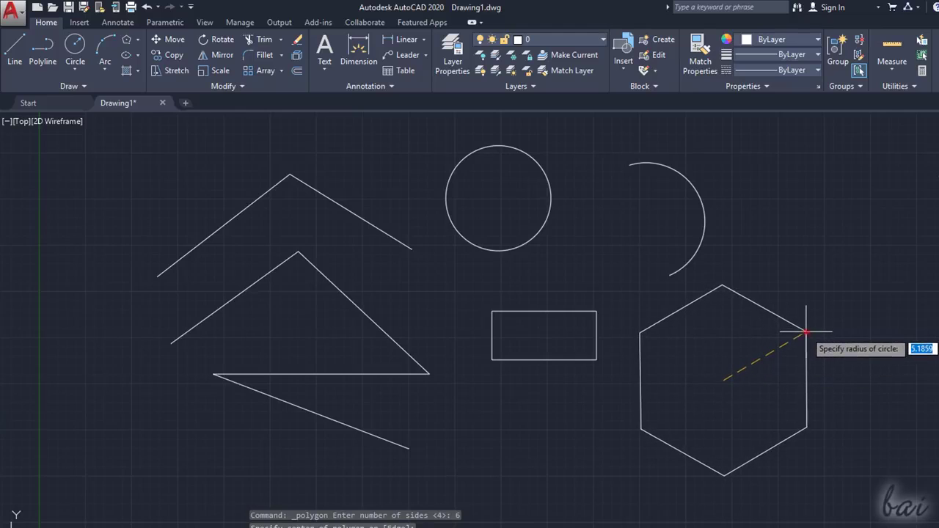
{"action": "left_click", "coordinate": [805, 332]}
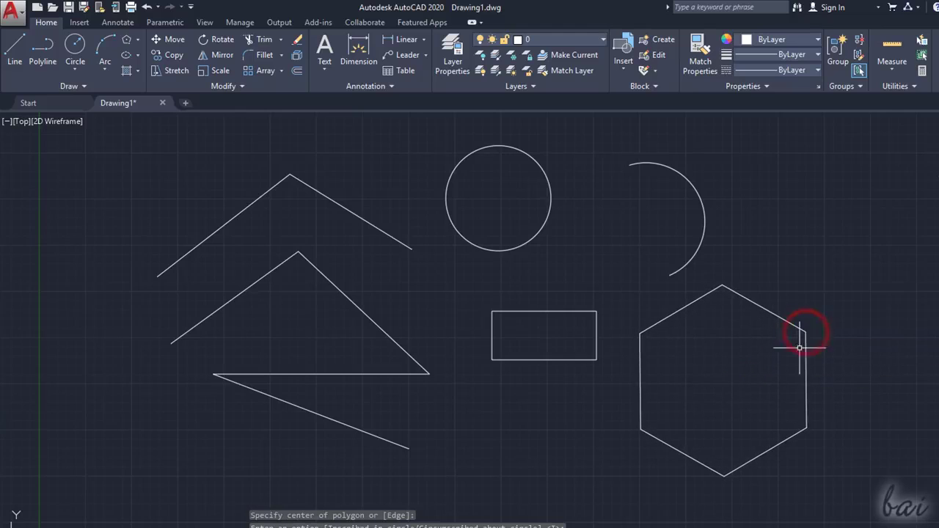
Step: Draw an ellipse below the rectangle from its center, with one axis running horizontally
{"action": "left_click", "coordinate": [126, 57]}
{"action": "left_click", "coordinate": [455, 471]}
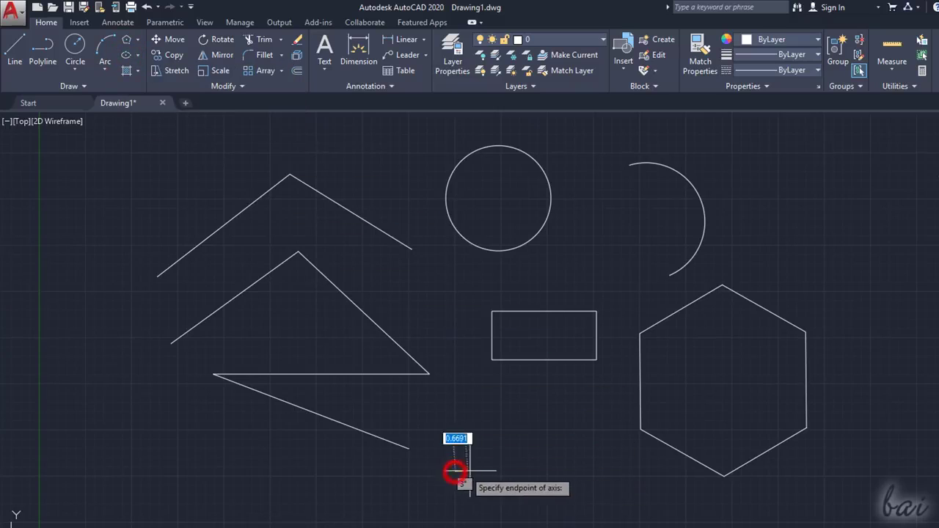
{"action": "left_click", "coordinate": [578, 471]}
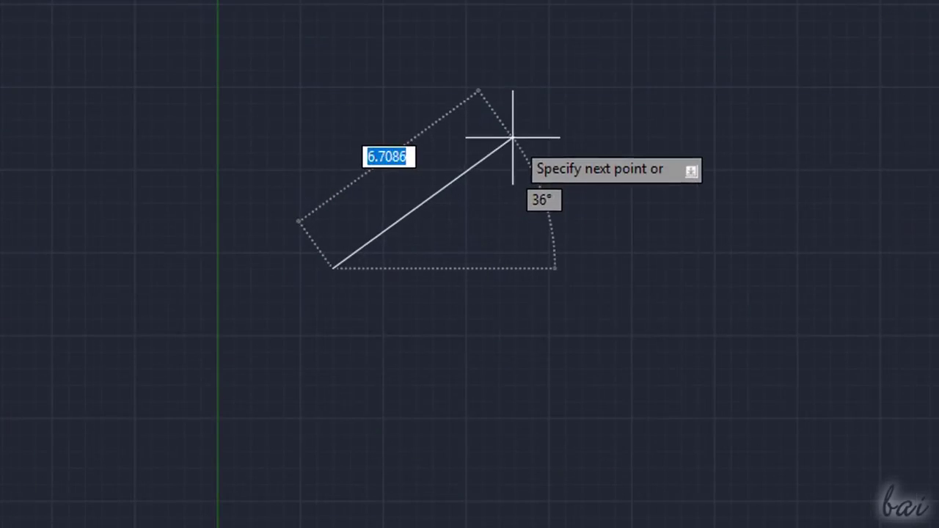
Step: Draw a slanted line about 6.7 units long at about 36°, and a second separate, longer slanted line below it
{"action": "left_click", "coordinate": [511, 136]}
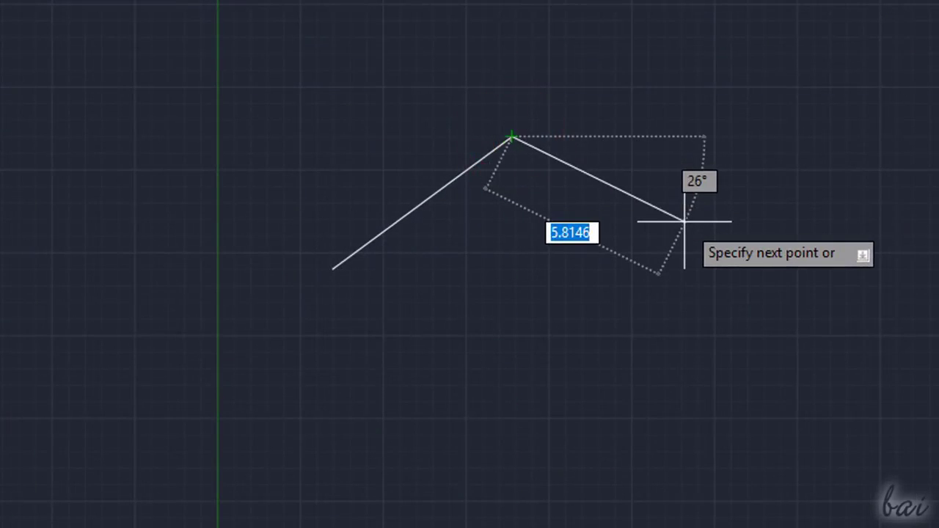
{"action": "key", "text": "Escape"}
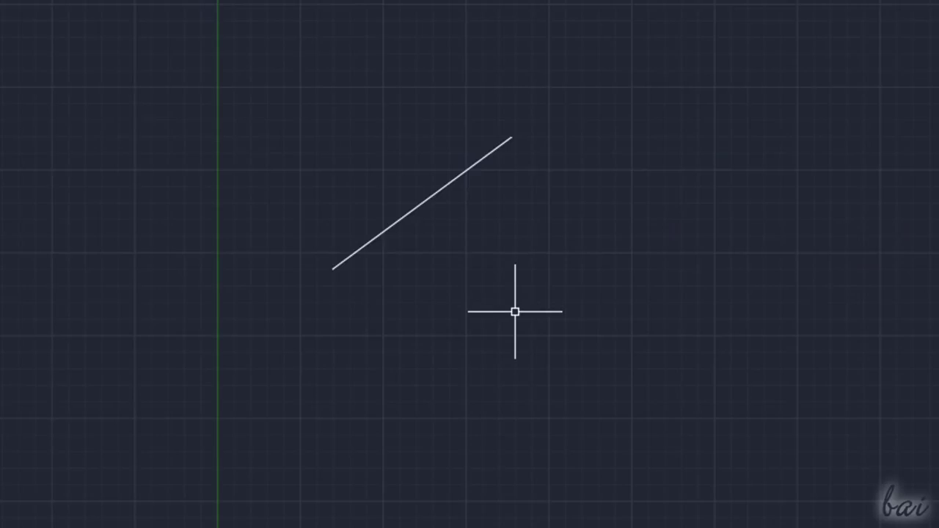
{"action": "key", "text": "Return"}
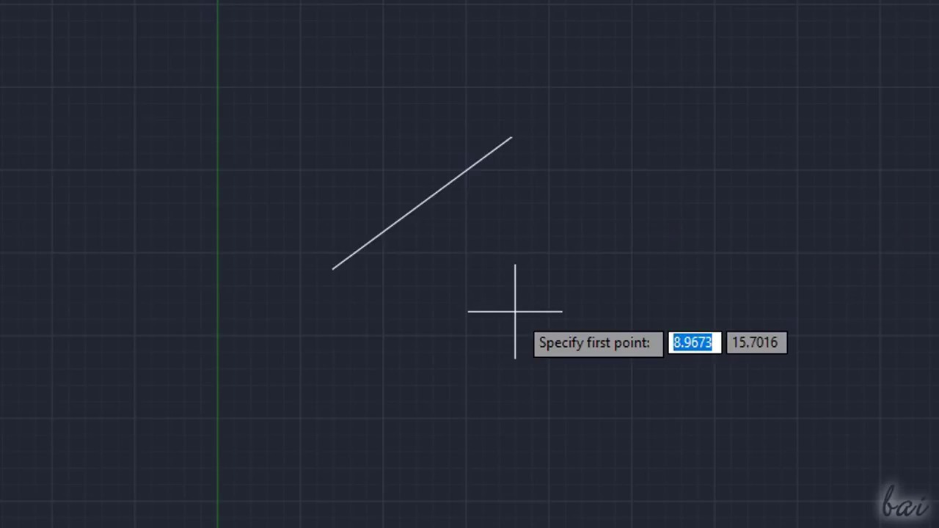
{"action": "left_click", "coordinate": [360, 388]}
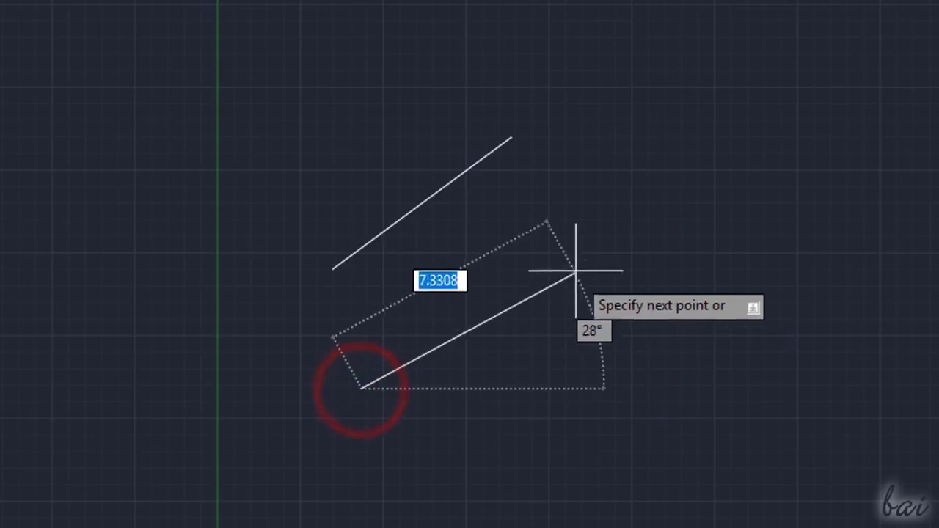
{"action": "left_click", "coordinate": [576, 219]}
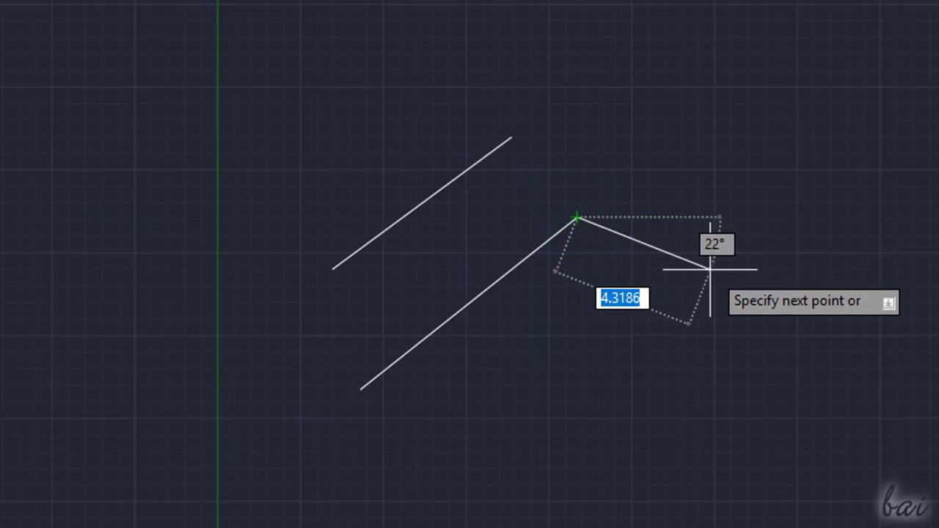
{"action": "key", "text": "Escape"}
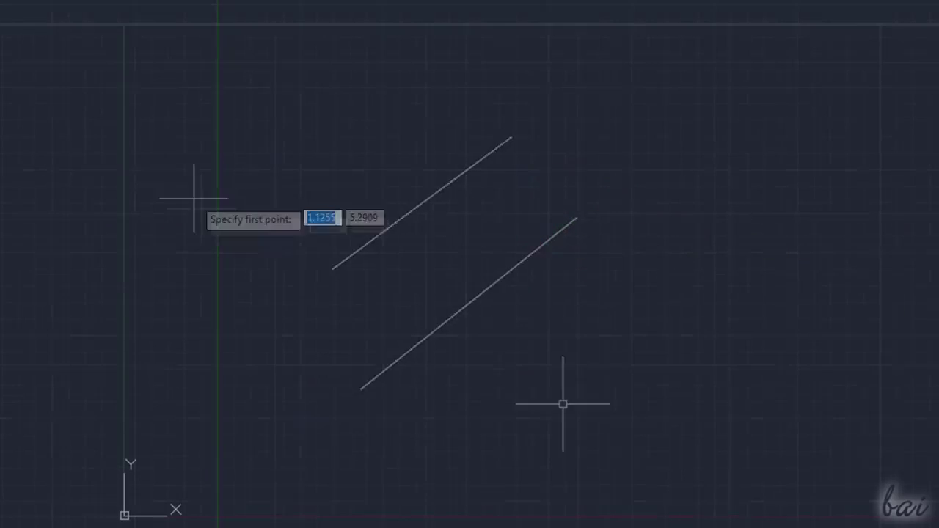
Step: Draw a closed four-sided outline with the Line tool, ending the last segment on the starting point
{"action": "left_click", "coordinate": [220, 252]}
{"action": "left_click", "coordinate": [394, 125]}
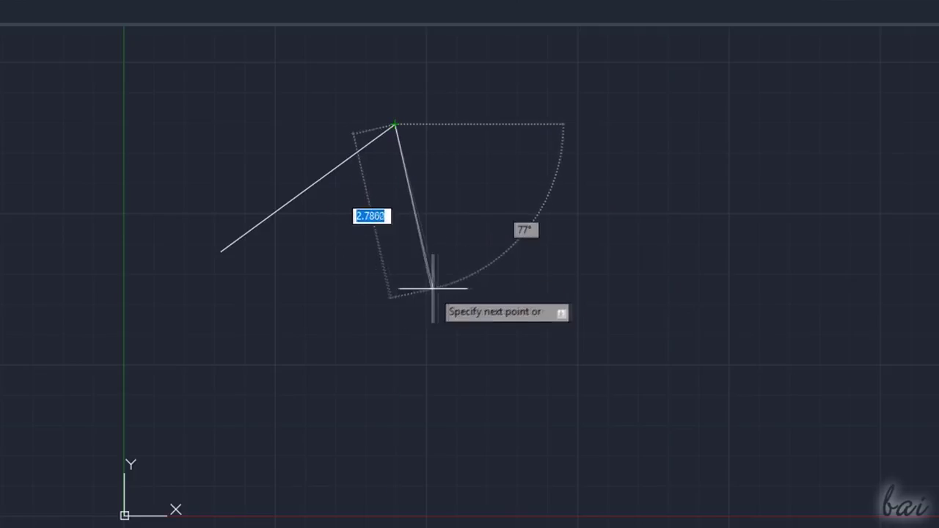
{"action": "left_click", "coordinate": [437, 325]}
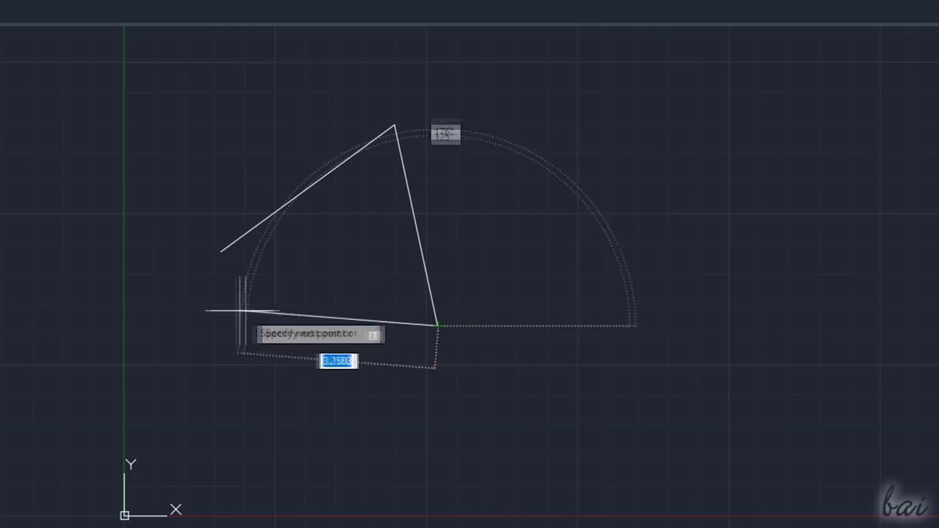
{"action": "left_click", "coordinate": [145, 360]}
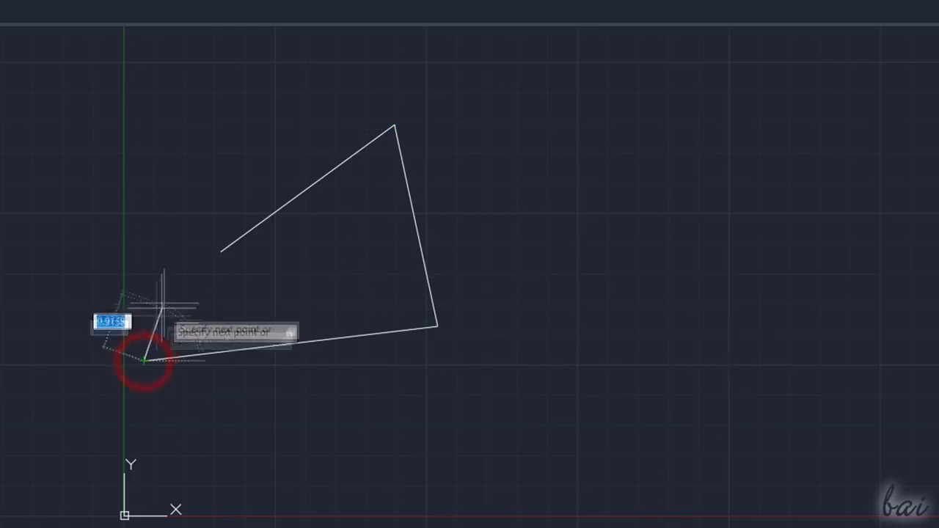
{"action": "left_click", "coordinate": [221, 252]}
{"action": "key", "text": "Return"}
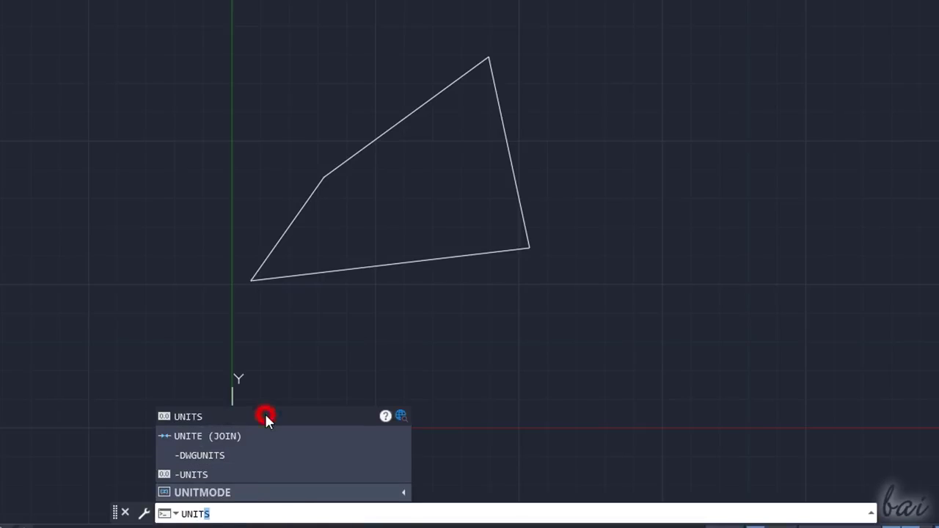
Step: Open the drawing units settings and examine the choices for length type, precision and insertion scale
{"action": "left_click", "coordinate": [265, 416]}
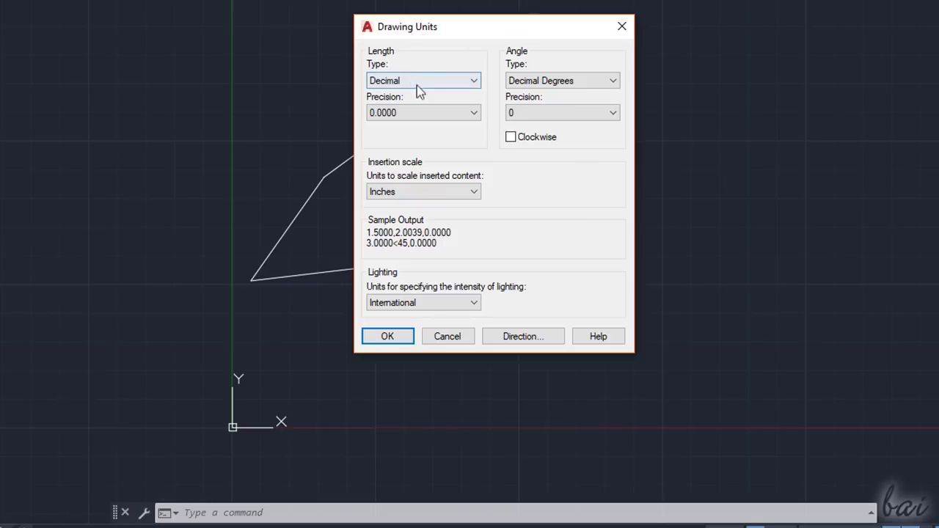
{"action": "left_click", "coordinate": [440, 79]}
{"action": "left_click", "coordinate": [456, 113]}
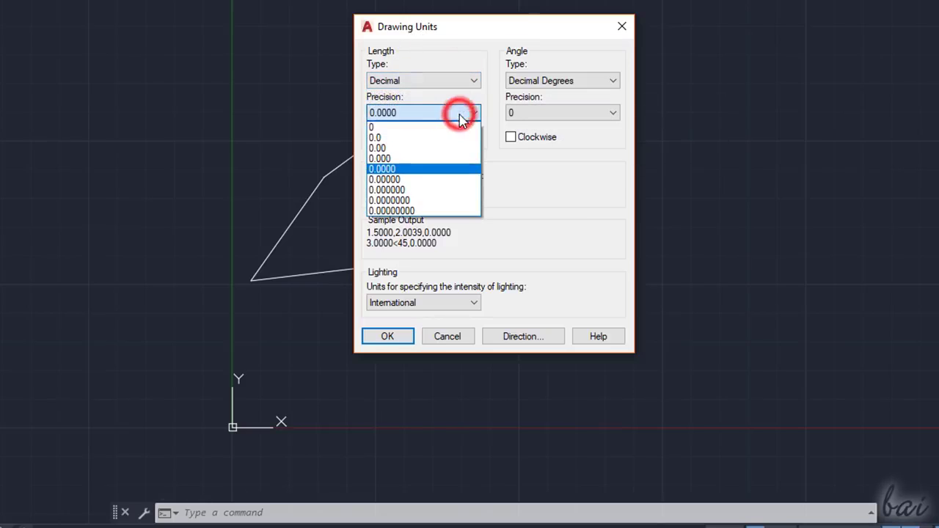
{"action": "left_click", "coordinate": [416, 113]}
{"action": "left_click", "coordinate": [472, 191]}
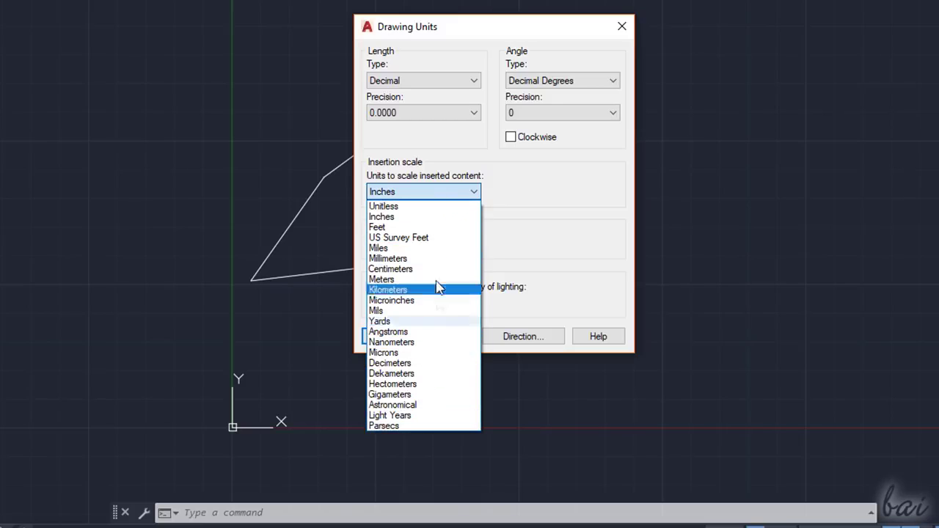
{"action": "left_click", "coordinate": [508, 192]}
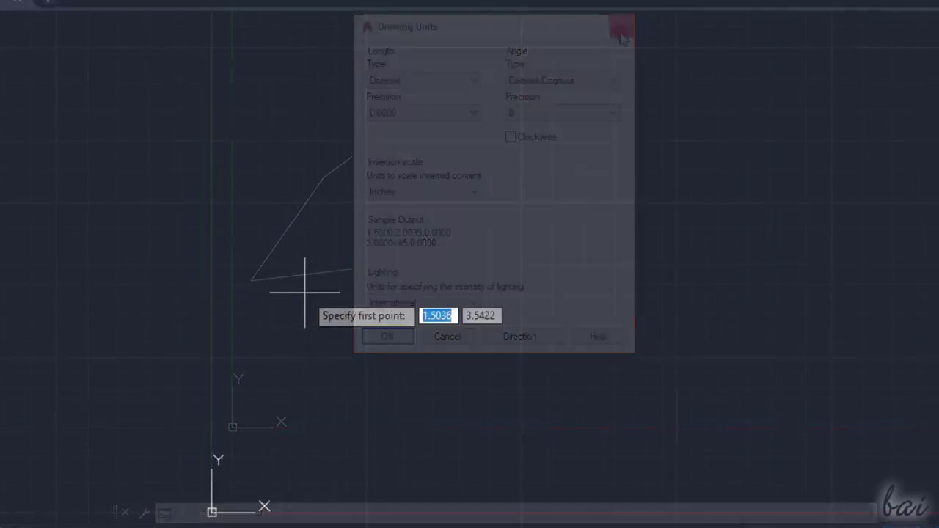
Step: Start a line and fix its length at 4.5 units and its angle at 45°
{"action": "left_click", "coordinate": [304, 286]}
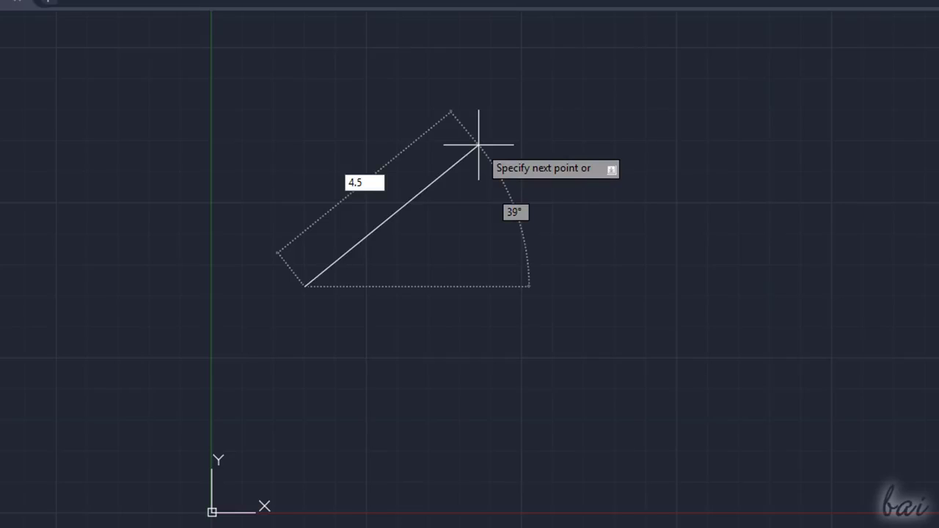
{"action": "key", "text": "Tab"}
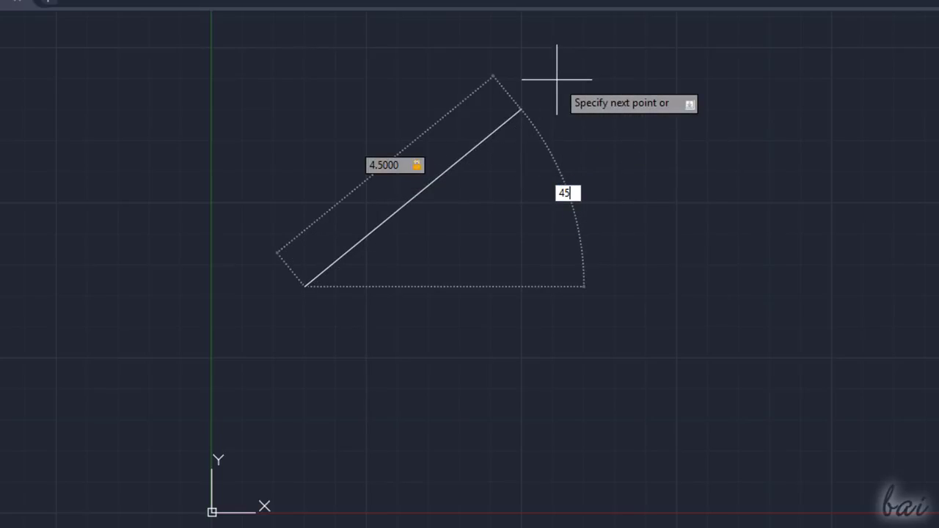
{"action": "type", "text": "45"}
{"action": "key", "text": "Tab"}
Step: Try a fixed length of 3 units with angles of 50° and 30° for the line, and end the command
{"action": "type", "text": "3"}
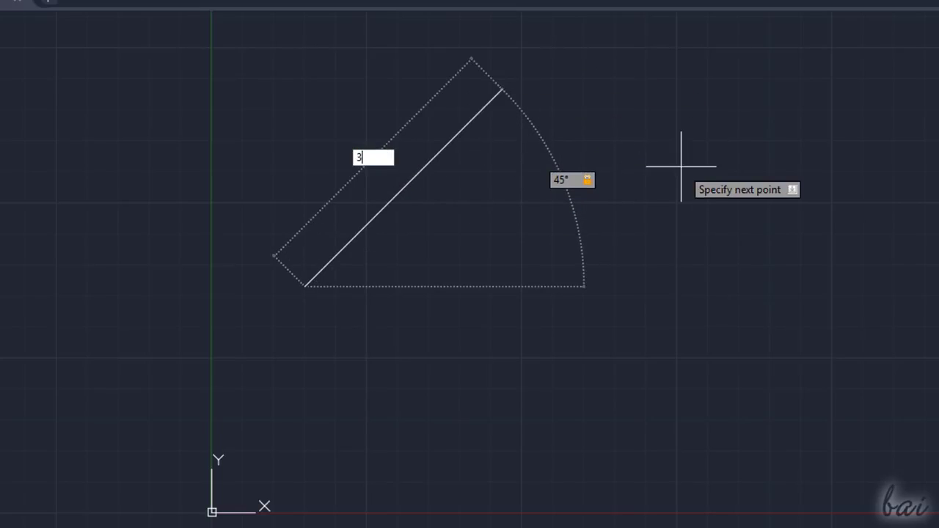
{"action": "key", "text": "Tab"}
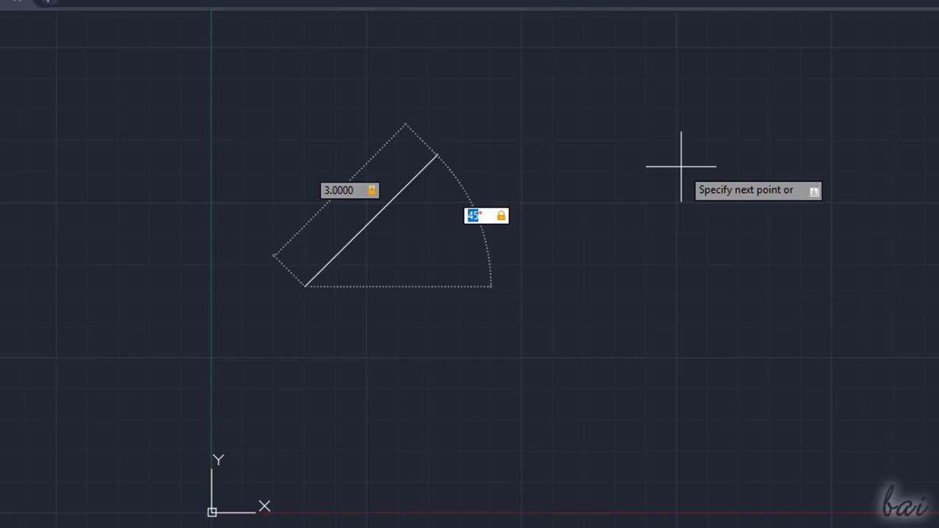
{"action": "key", "text": "Tab"}
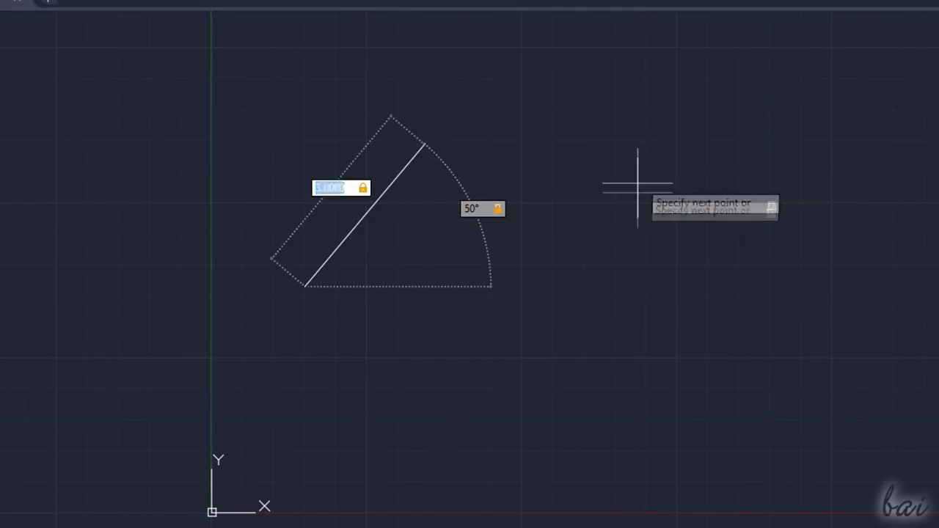
{"action": "key", "text": "Return"}
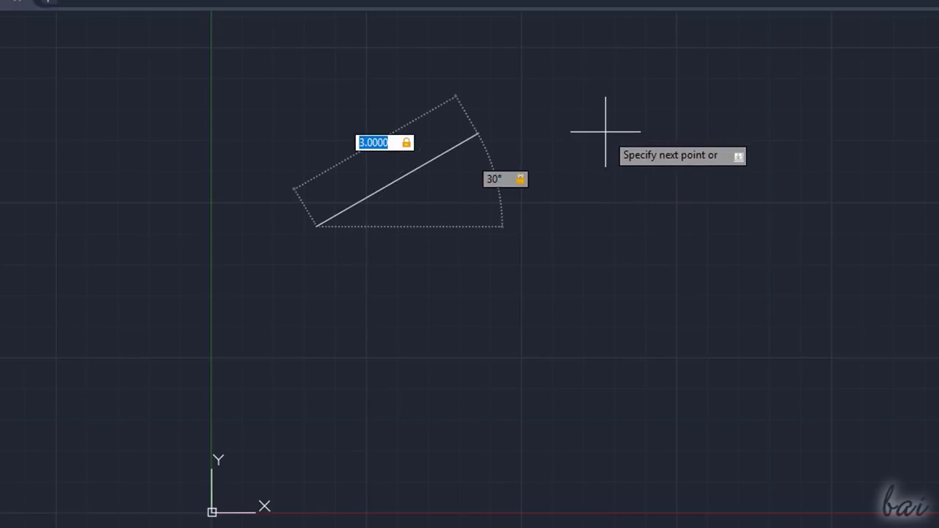
{"action": "key", "text": "Escape"}
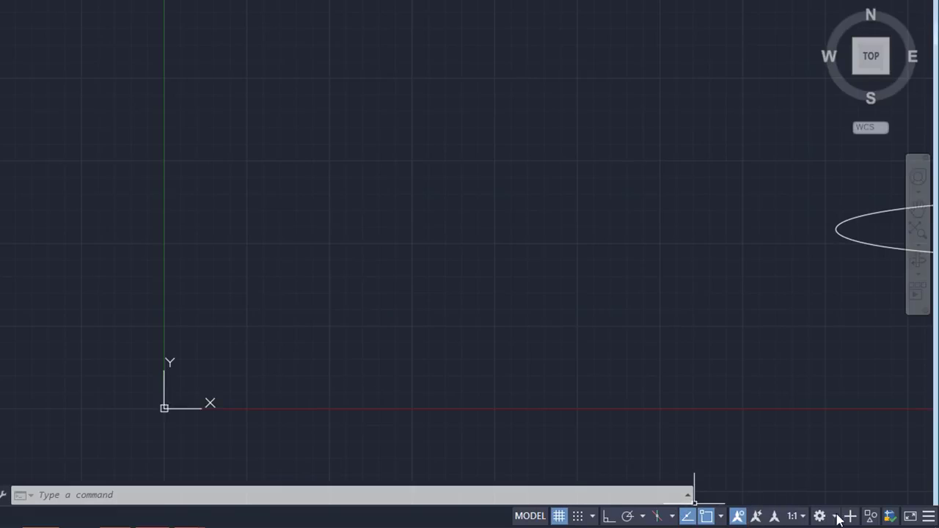
Step: Turn off the drawing grid display
{"action": "left_click", "coordinate": [561, 516]}
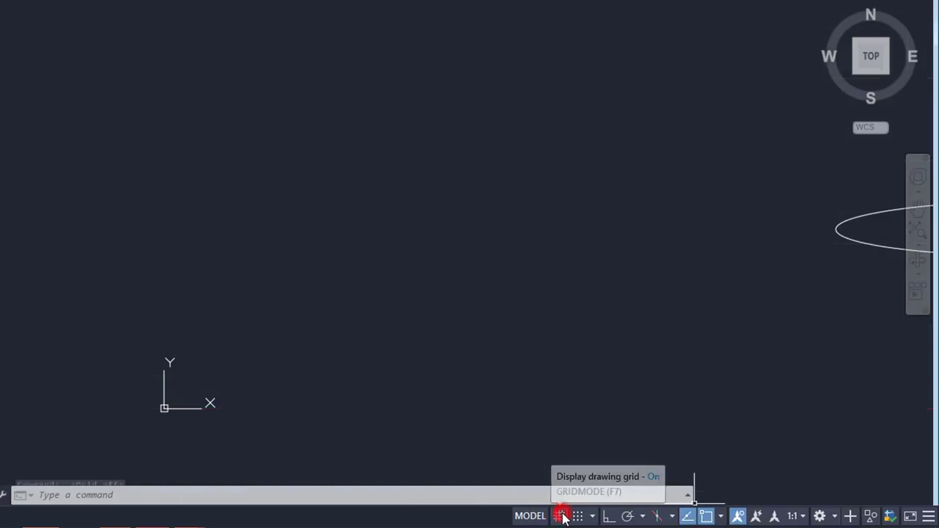
Step: Turn the drawing grid back on and try starting a line with snap mode temporarily enabled
{"action": "left_click", "coordinate": [560, 516]}
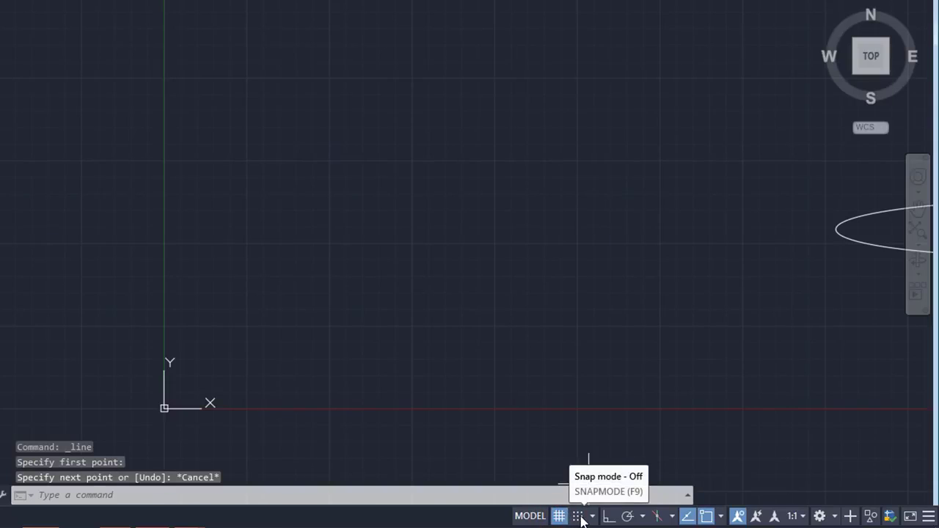
{"action": "left_click", "coordinate": [579, 516]}
{"action": "type", "text": "l"}
{"action": "key", "text": "Return"}
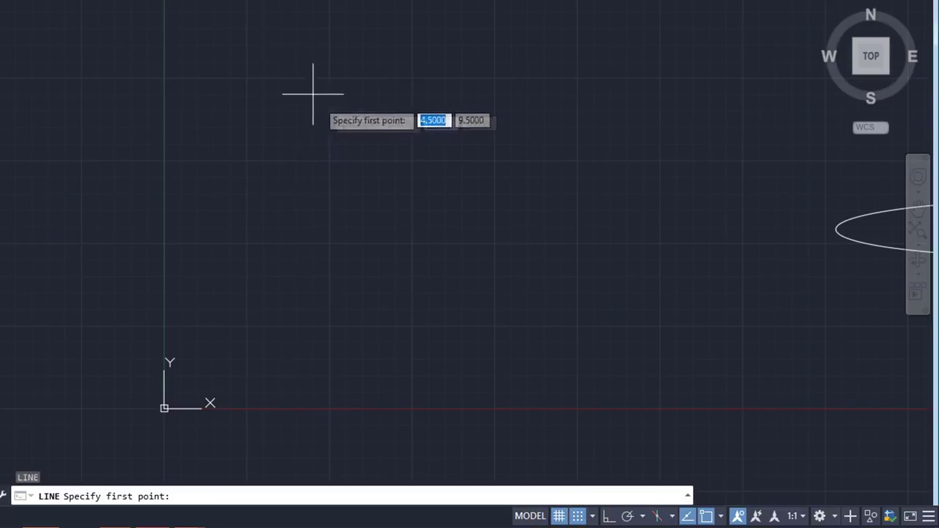
{"action": "left_click", "coordinate": [296, 110]}
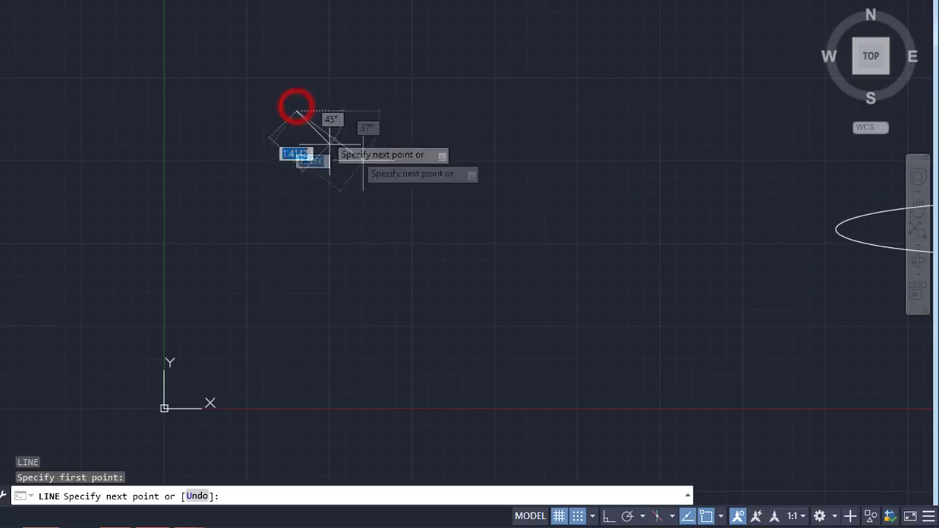
{"action": "key", "text": "Escape"}
{"action": "left_click", "coordinate": [578, 516]}
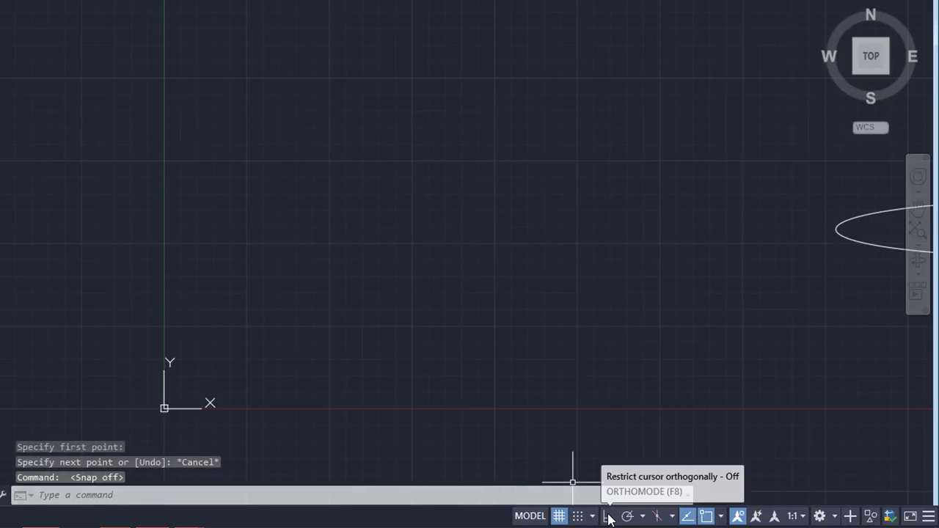
Step: Try drawing a line restricted to orthogonal directions with ortho mode enabled
{"action": "left_click", "coordinate": [608, 517]}
{"action": "type", "text": "l"}
{"action": "key", "text": "Return"}
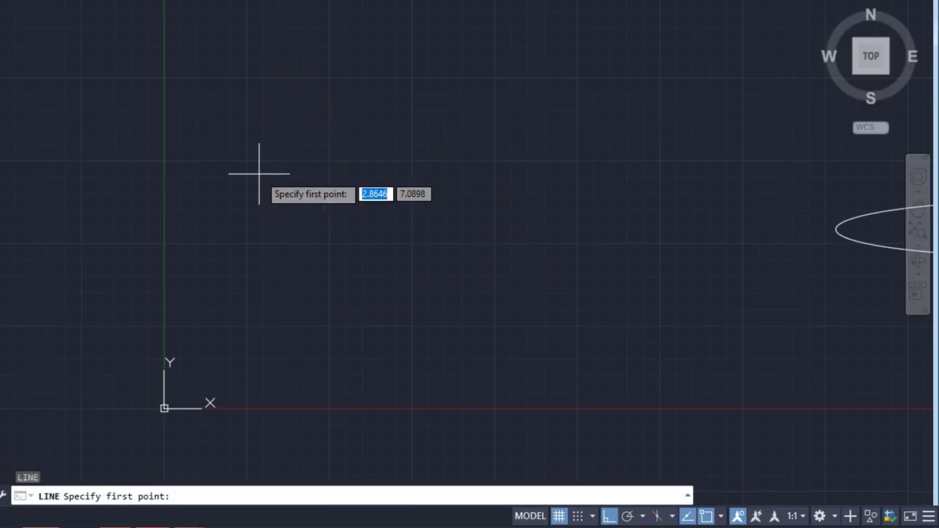
{"action": "left_click", "coordinate": [259, 174]}
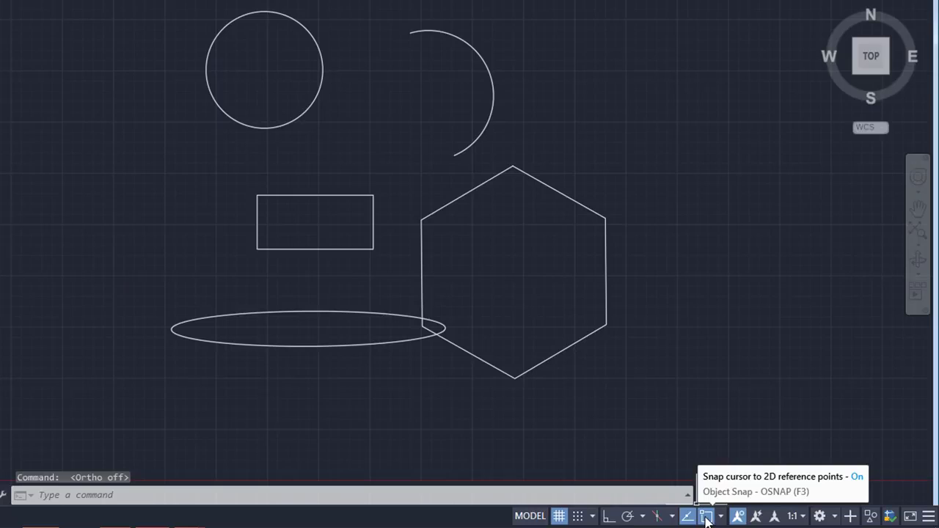
Step: Try snapping a line to reference points on the existing shapes and examine the available object snap types
{"action": "type", "text": "l"}
{"action": "key", "text": "Return"}
{"action": "left_click", "coordinate": [596, 95]}
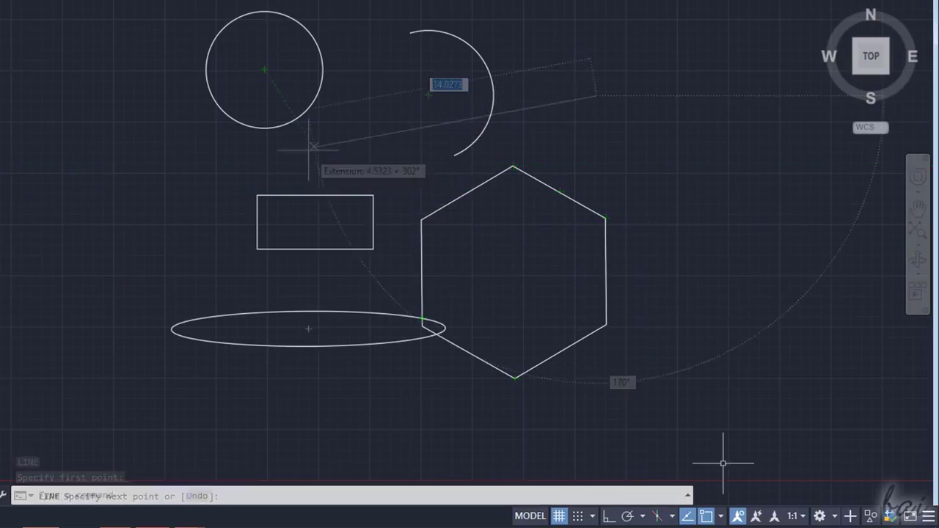
{"action": "left_click", "coordinate": [721, 515]}
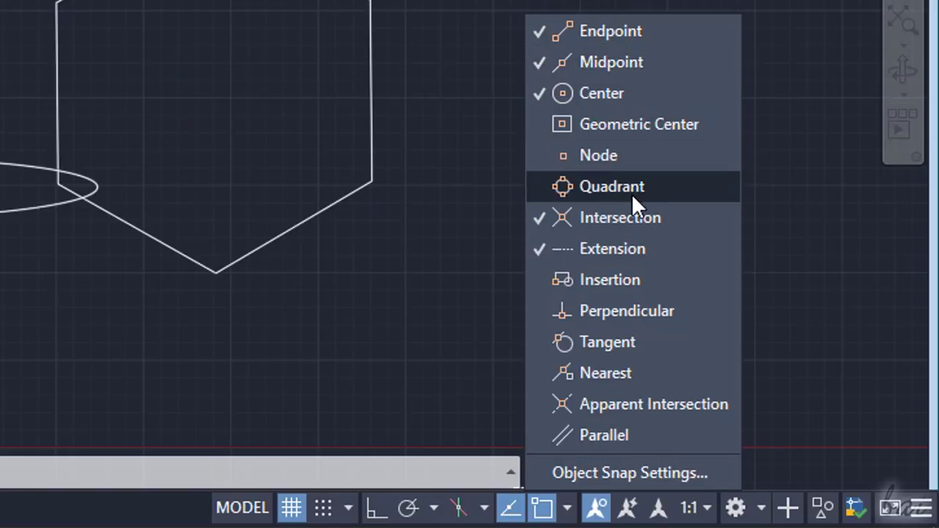
{"action": "left_click", "coordinate": [496, 162]}
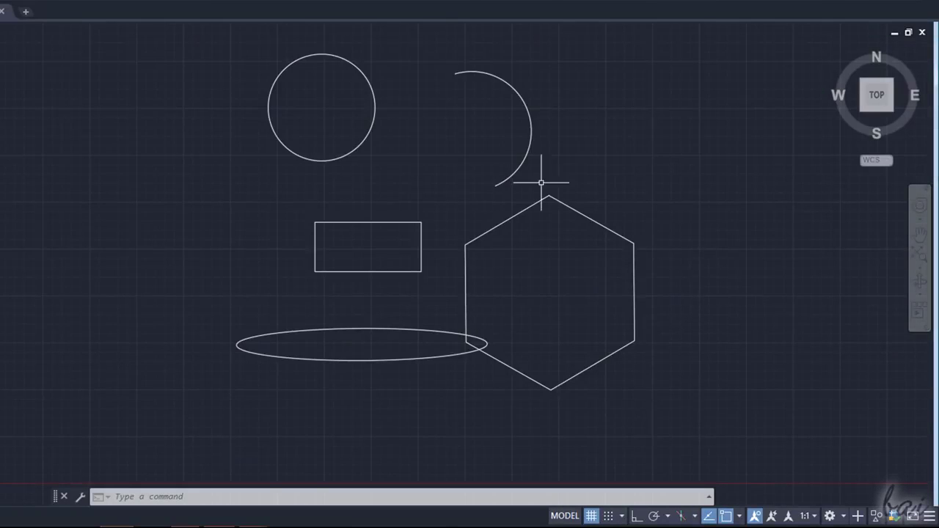
Step: Zoom in and out on the arc and the ellipse
{"action": "scroll", "coordinate": [504, 151], "scroll_direction": "up", "scroll_amount": 6}
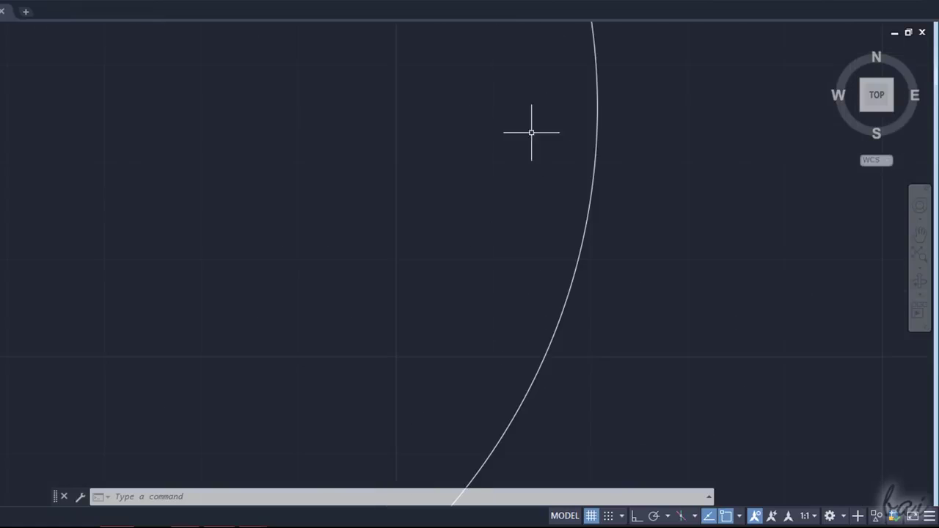
{"action": "scroll", "coordinate": [538, 162], "scroll_direction": "down", "scroll_amount": 3}
{"action": "scroll", "coordinate": [545, 185], "scroll_direction": "down", "scroll_amount": 8}
{"action": "scroll", "coordinate": [513, 272], "scroll_direction": "up", "scroll_amount": 6}
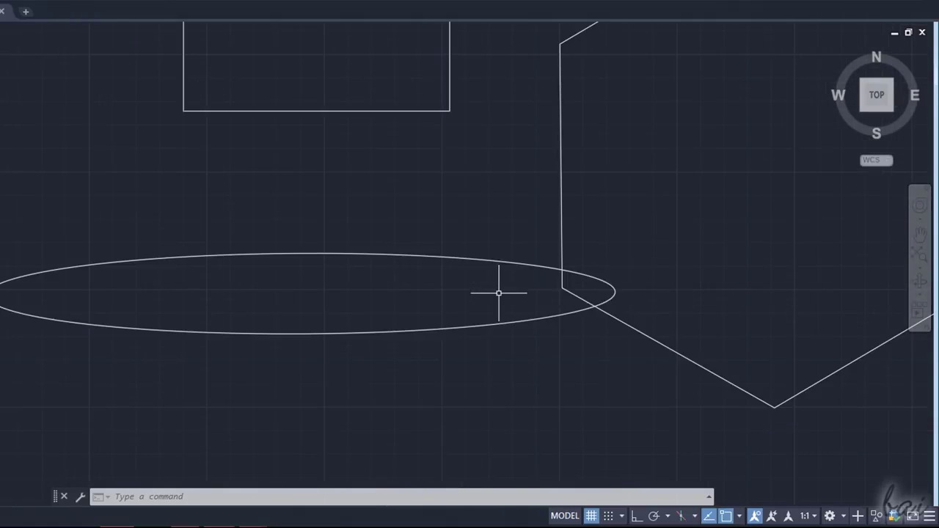
{"action": "scroll", "coordinate": [504, 294], "scroll_direction": "down", "scroll_amount": 4}
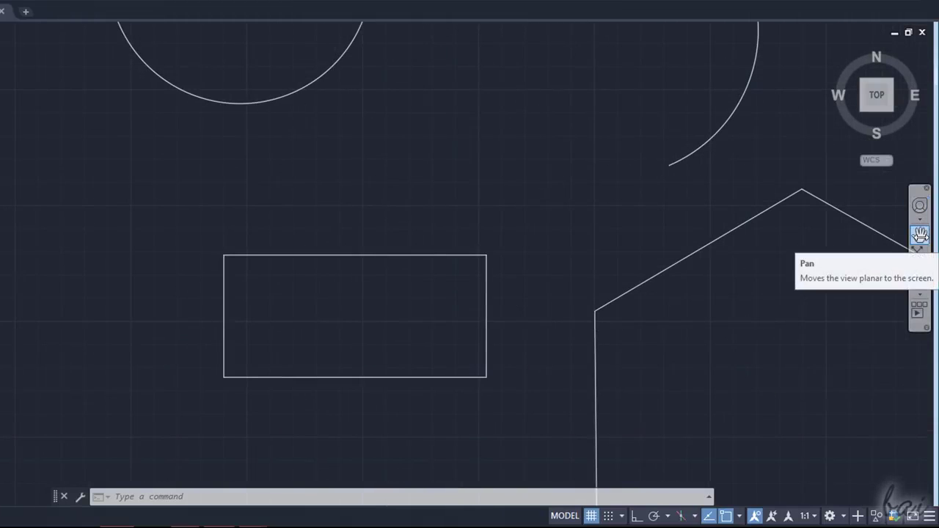
Step: Pan the view around the rectangle and hexagon, and zoom back out to show all shapes
{"action": "left_click", "coordinate": [920, 234]}
{"action": "mouse_move", "coordinate": [479, 162]}
{"action": "left_mouse_down"}
{"action": "mouse_move", "coordinate": [481, 309]}
{"action": "mouse_move", "coordinate": [500, 374]}
{"action": "mouse_move", "coordinate": [392, 215]}
{"action": "left_mouse_up"}
{"action": "mouse_move", "coordinate": [606, 366]}
{"action": "left_mouse_down"}
{"action": "mouse_move", "coordinate": [428, 157]}
{"action": "mouse_move", "coordinate": [430, 241]}
{"action": "left_mouse_up"}
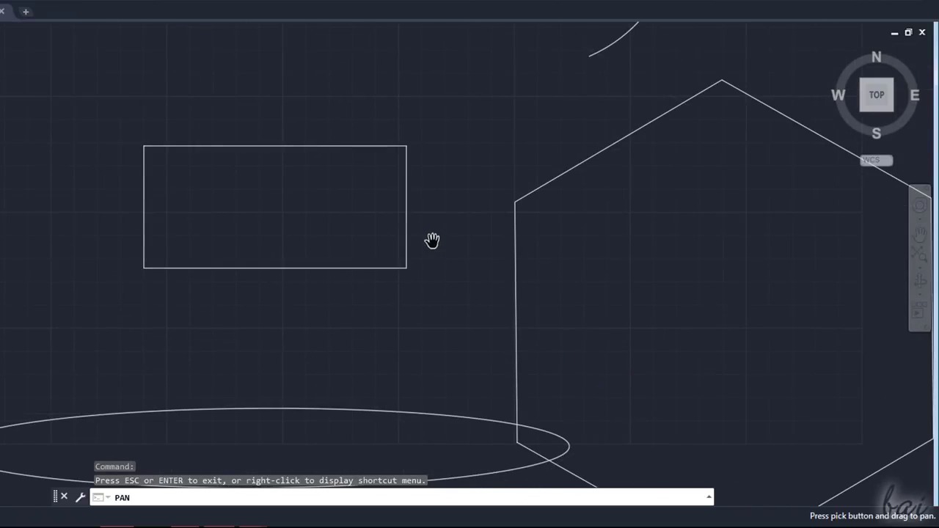
{"action": "key", "text": "Escape"}
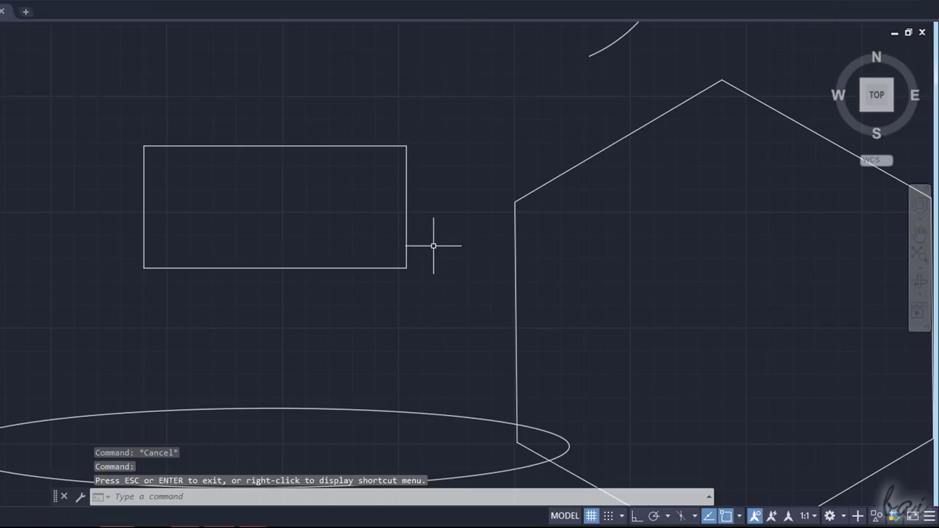
{"action": "scroll", "coordinate": [433, 246], "scroll_direction": "down", "scroll_amount": 4}
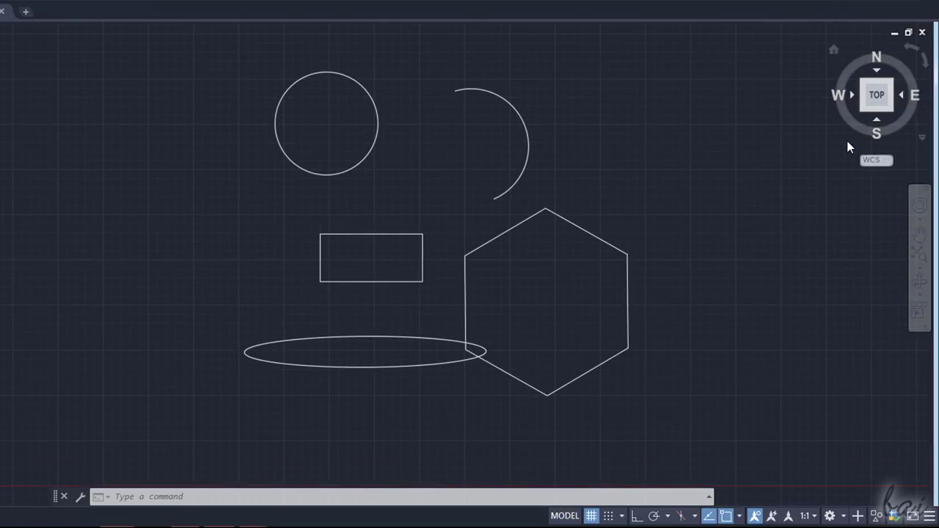
Step: Rotate the top view 90° in both directions and bring it back to north up
{"action": "left_click", "coordinate": [912, 51]}
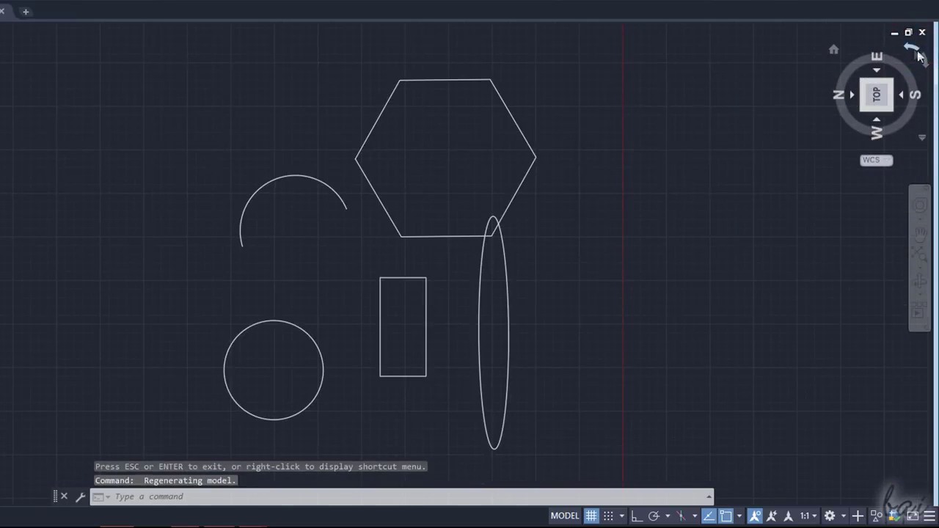
{"action": "left_click", "coordinate": [925, 62]}
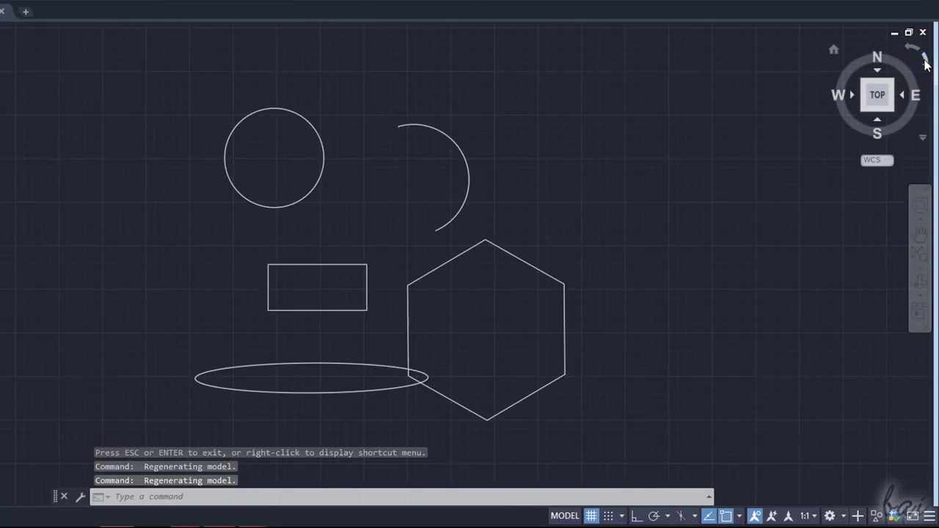
{"action": "left_click", "coordinate": [925, 62]}
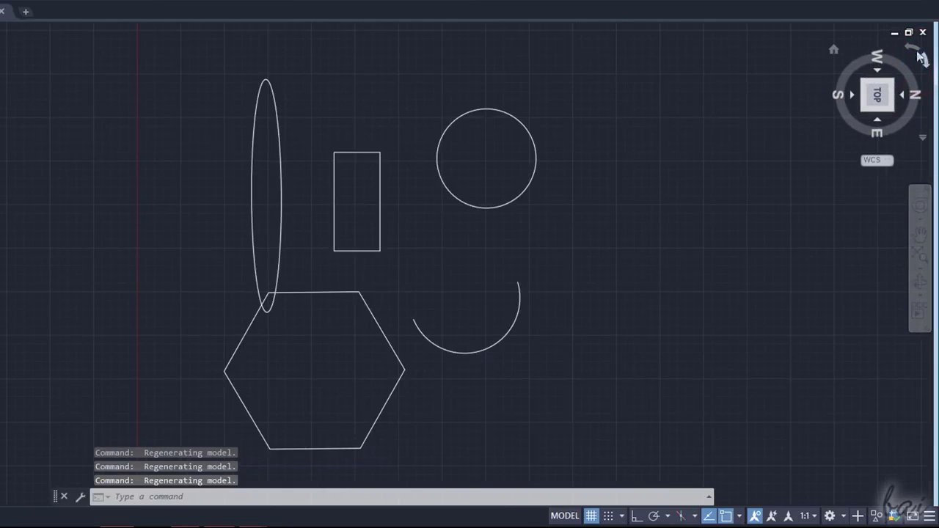
{"action": "left_click", "coordinate": [913, 49]}
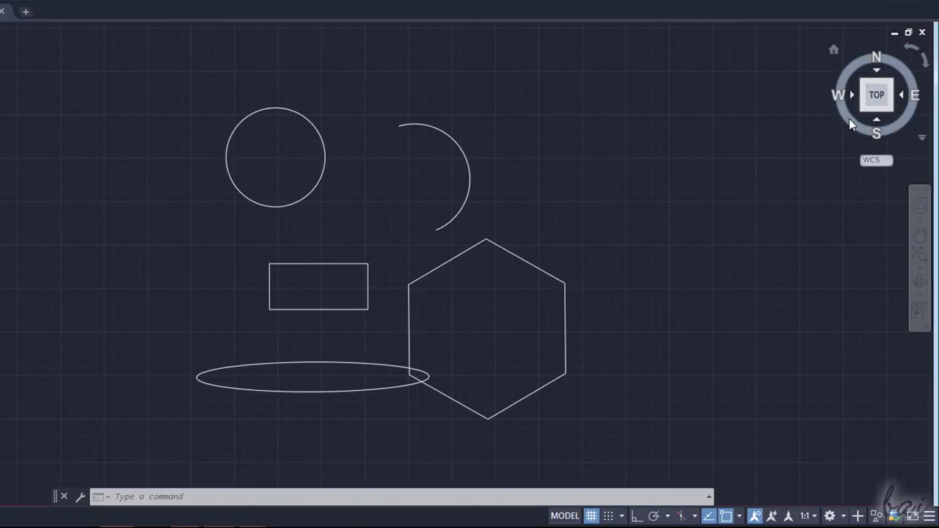
{"action": "mouse_move", "coordinate": [849, 118]}
{"action": "left_mouse_down"}
{"action": "mouse_move", "coordinate": [824, 81]}
{"action": "mouse_move", "coordinate": [778, 51]}
{"action": "mouse_move", "coordinate": [739, 499]}
{"action": "mouse_move", "coordinate": [767, 77]}
{"action": "mouse_move", "coordinate": [862, 144]}
{"action": "left_mouse_up"}
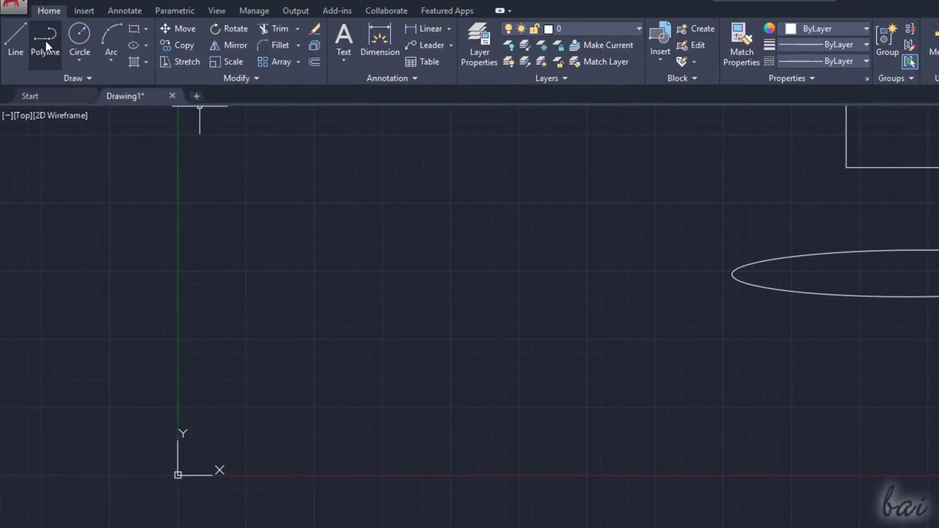
Step: Start a polyline near the origin with a rising first segment and a descending second segment 6 units long at 70°
{"action": "left_click", "coordinate": [46, 45]}
{"action": "left_click", "coordinate": [260, 288]}
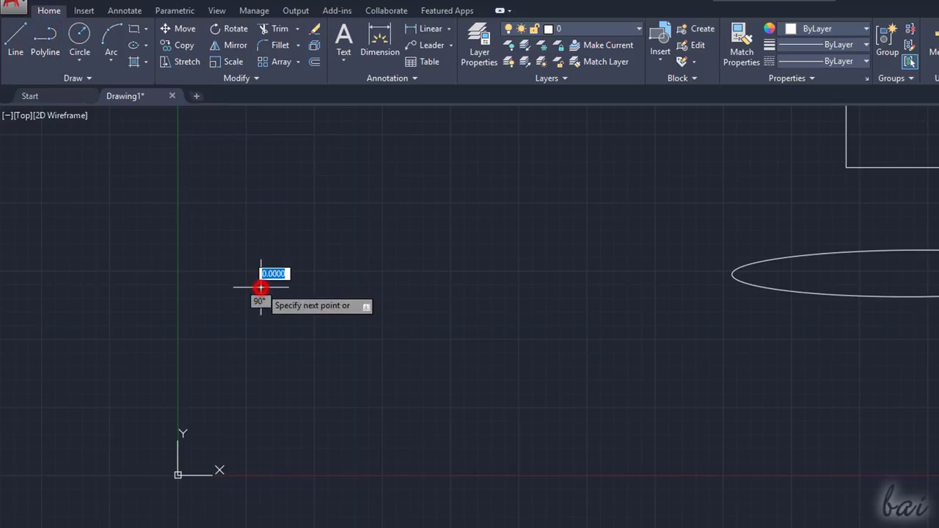
{"action": "left_click", "coordinate": [397, 209]}
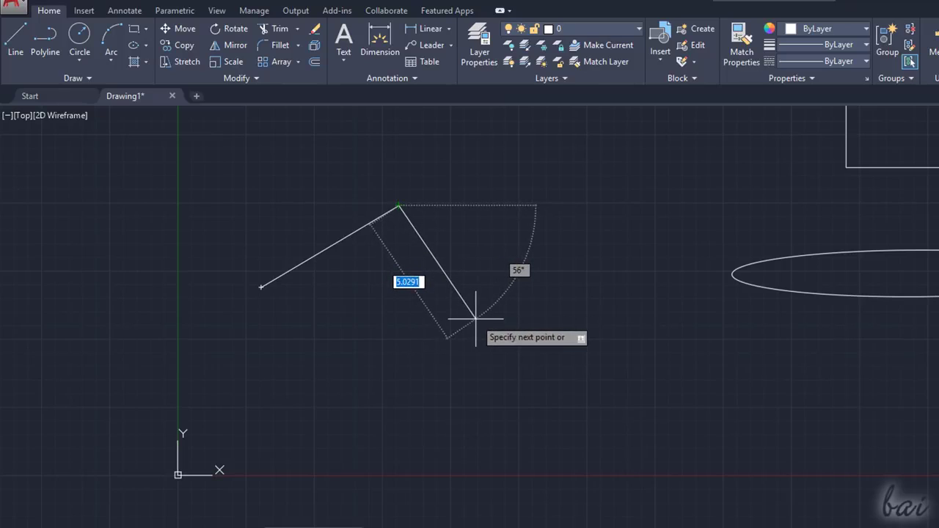
{"action": "key", "text": "Tab"}
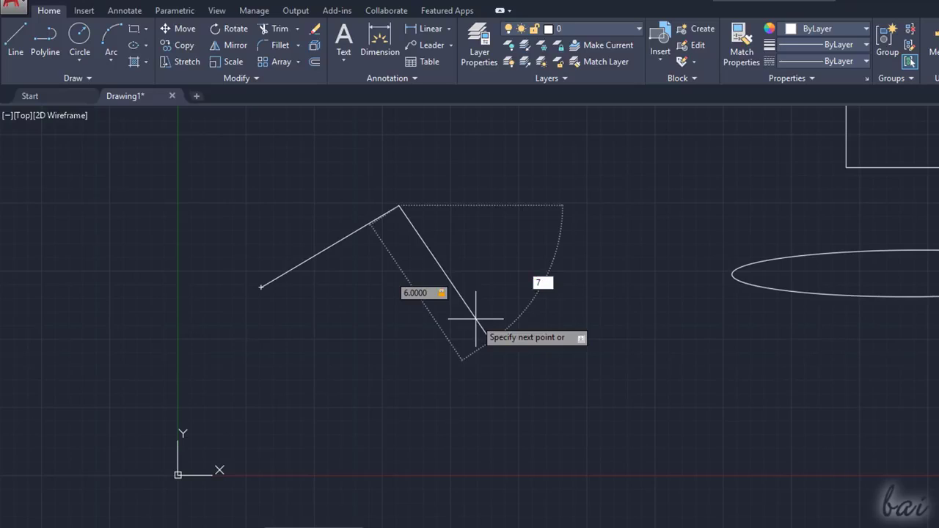
{"action": "type", "text": "70"}
{"action": "key", "text": "Tab"}
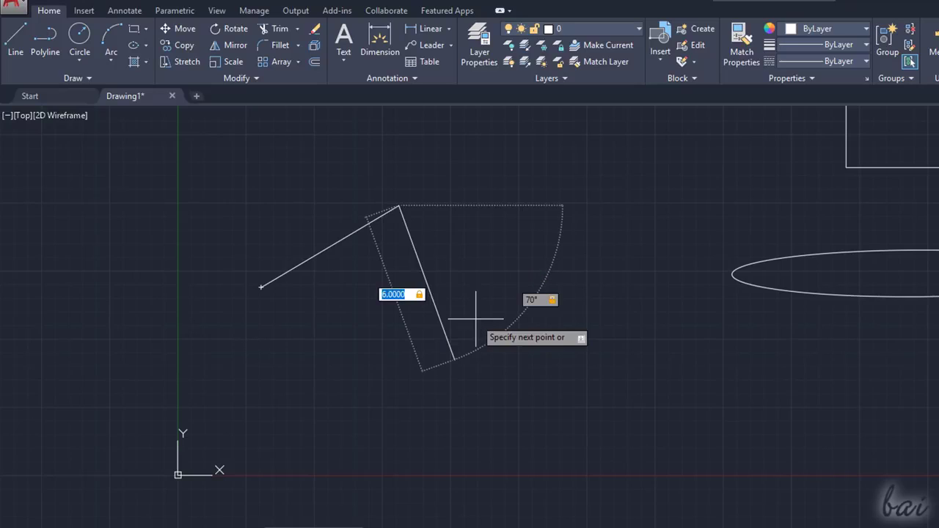
{"action": "key", "text": "Return"}
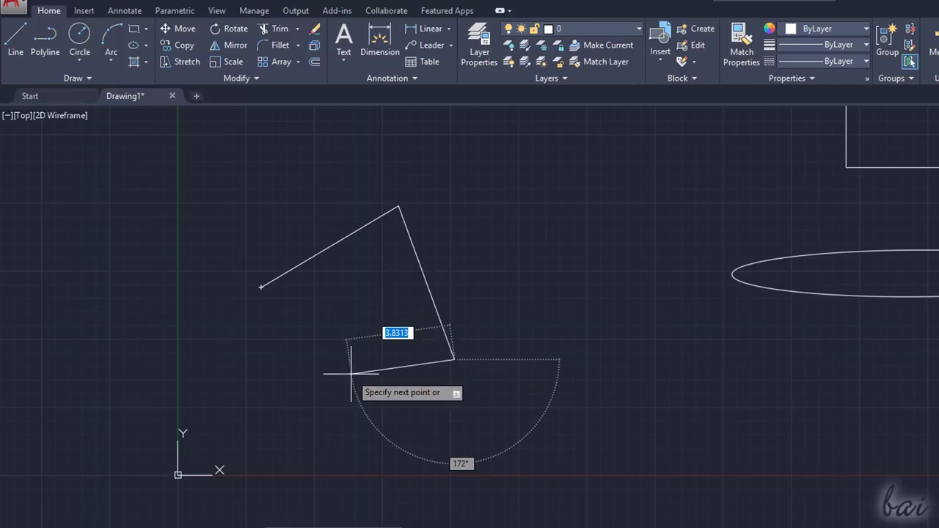
Step: Switch the polyline to its Arc option and add two arc segments that loop back across the second segment
{"action": "key", "text": "Down"}
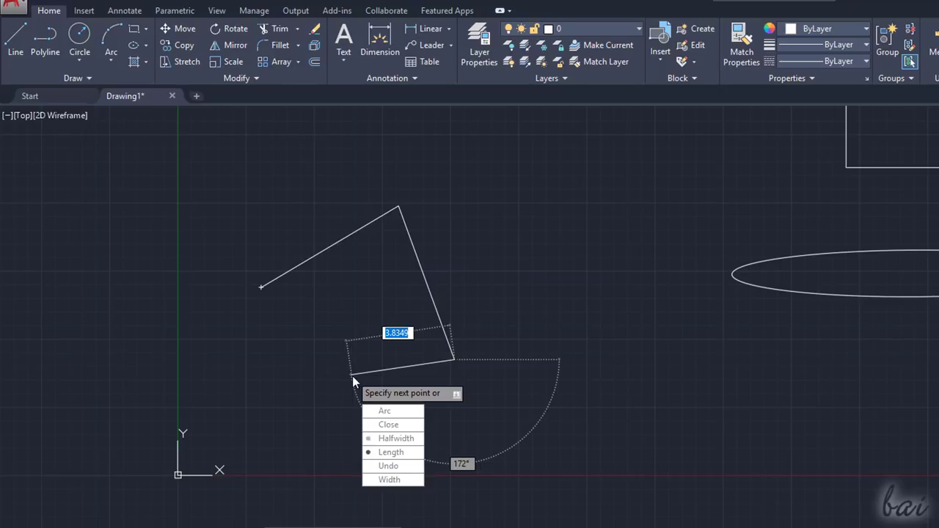
{"action": "key", "text": "Down"}
{"action": "key", "text": "Down"}
{"action": "key", "text": "Up"}
{"action": "key", "text": "Up"}
{"action": "key", "text": "Up"}
{"action": "key", "text": "Up"}
{"action": "key", "text": "Up"}
{"action": "key", "text": "Down"}
{"action": "key", "text": "Down"}
{"action": "key", "text": "Up"}
{"action": "key", "text": "Up"}
{"action": "key", "text": "Return"}
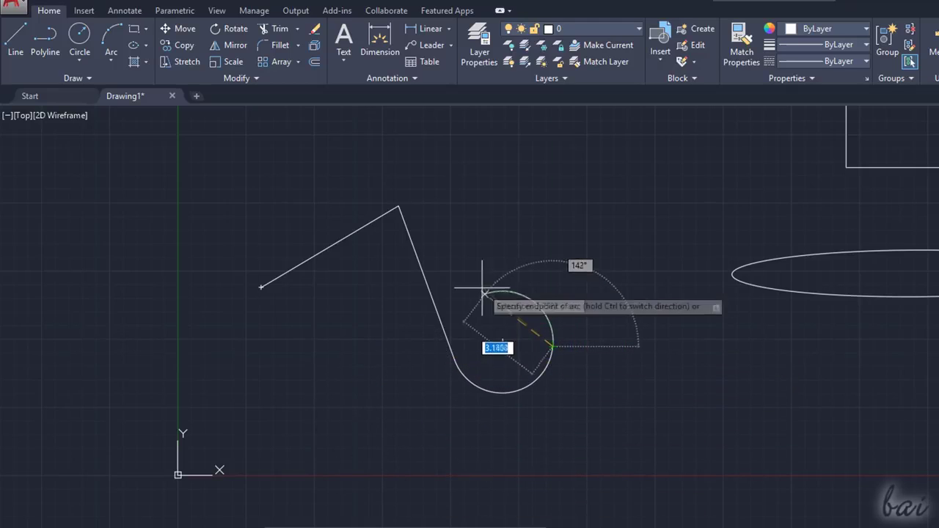
{"action": "left_click", "coordinate": [404, 344]}
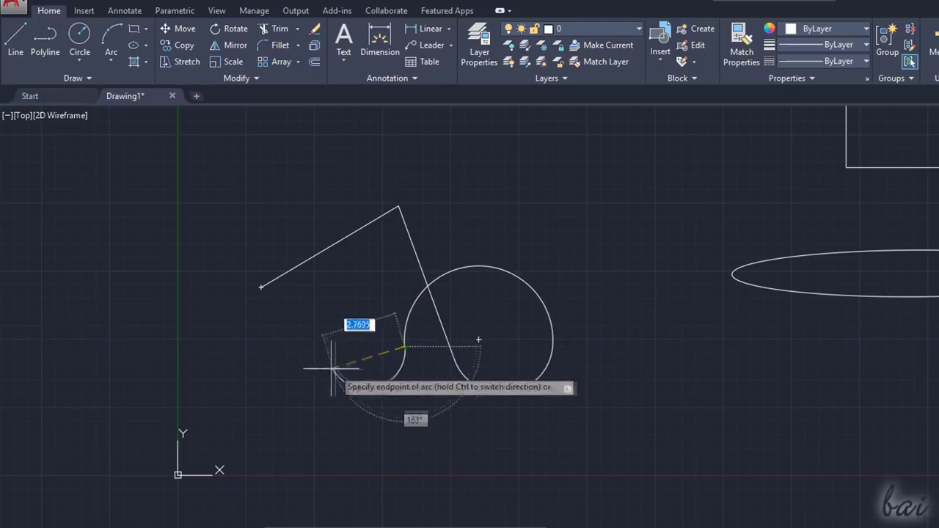
Step: Switch the polyline back to its Line option, add a straight segment to the start point, and finish it
{"action": "key", "text": "Down"}
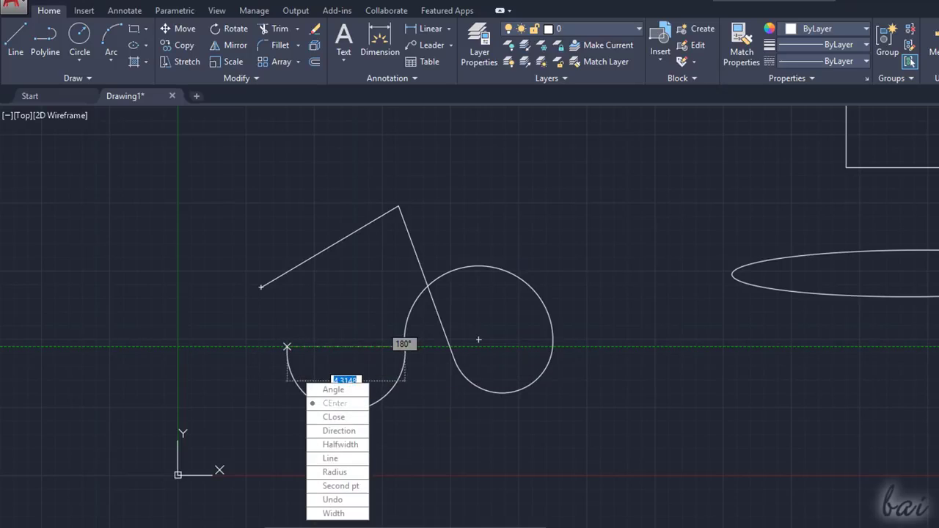
{"action": "key", "text": "Return"}
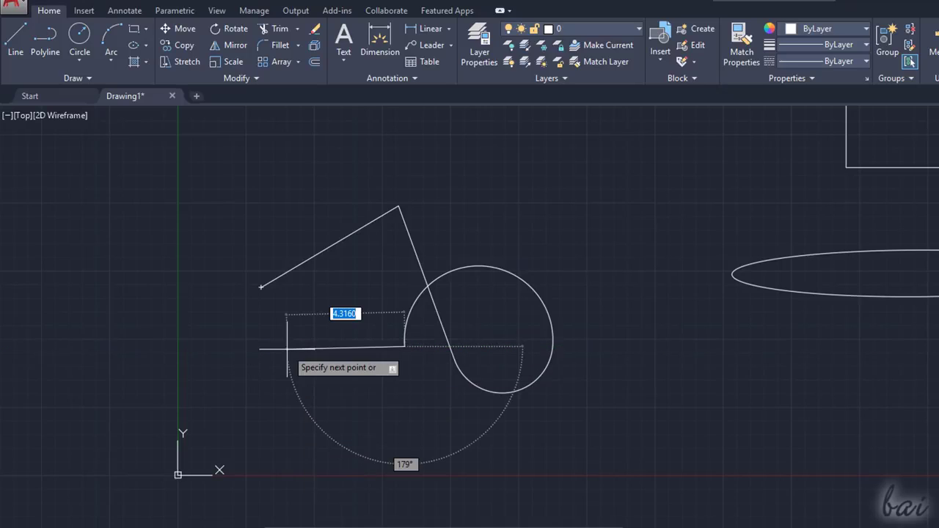
{"action": "left_click", "coordinate": [261, 287]}
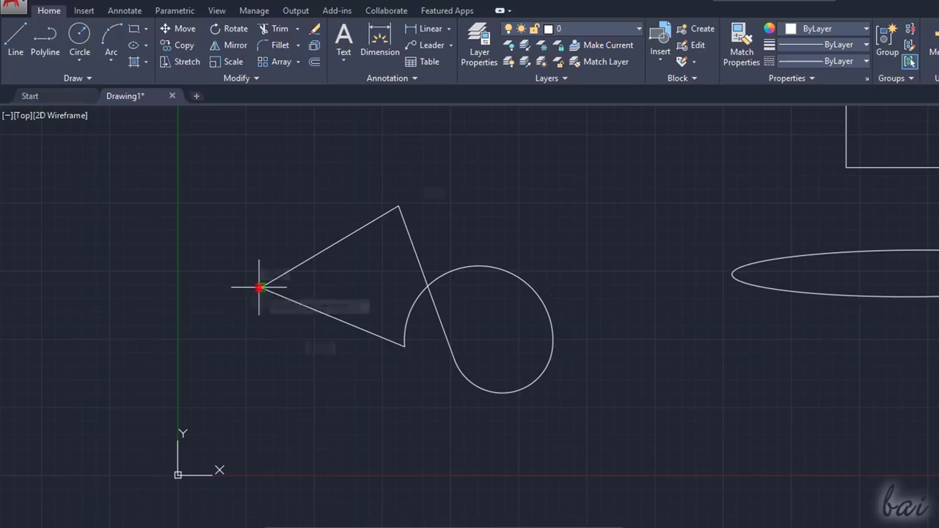
{"action": "key", "text": "Return"}
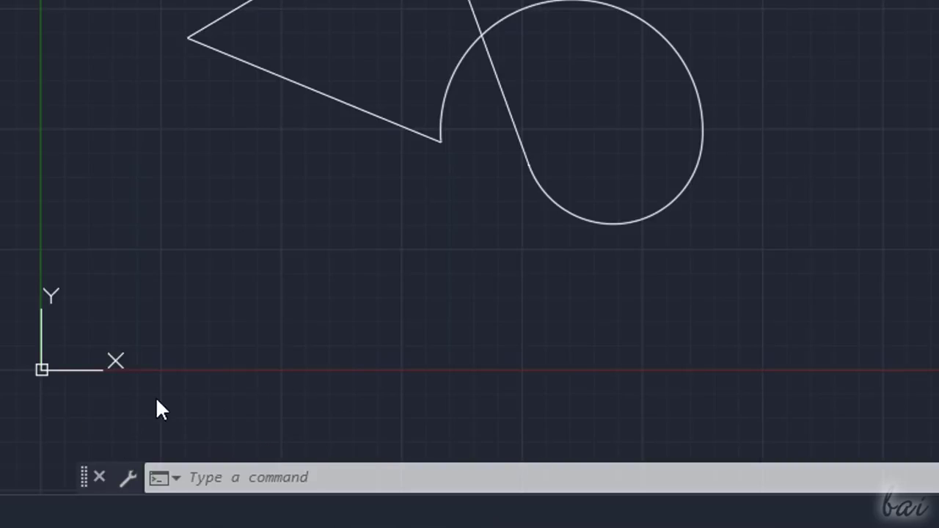
Step: Start a new polyline below the triangular part of the existing one and make its first segment a small arc looping downward using the Arc option
{"action": "left_click", "coordinate": [381, 476]}
{"action": "type", "text": "p"}
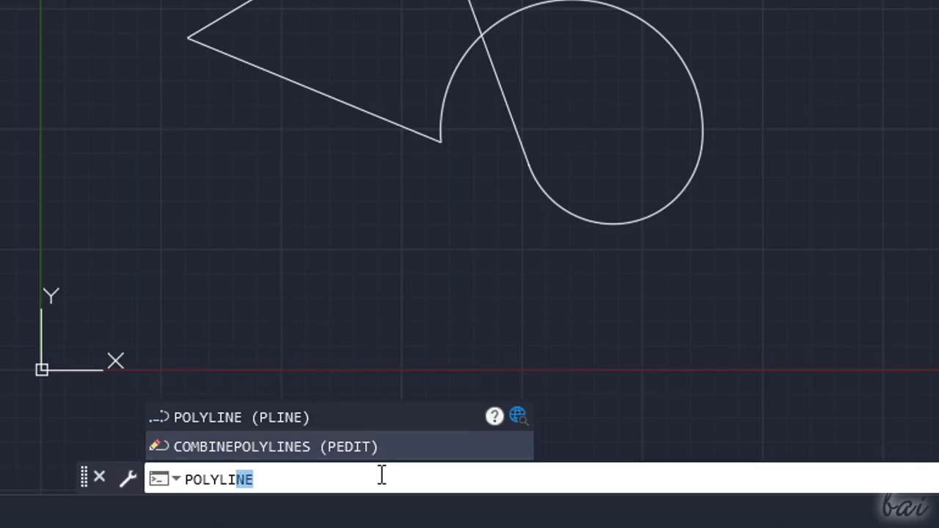
{"action": "type", "text": "olyli"}
{"action": "key", "text": "Return"}
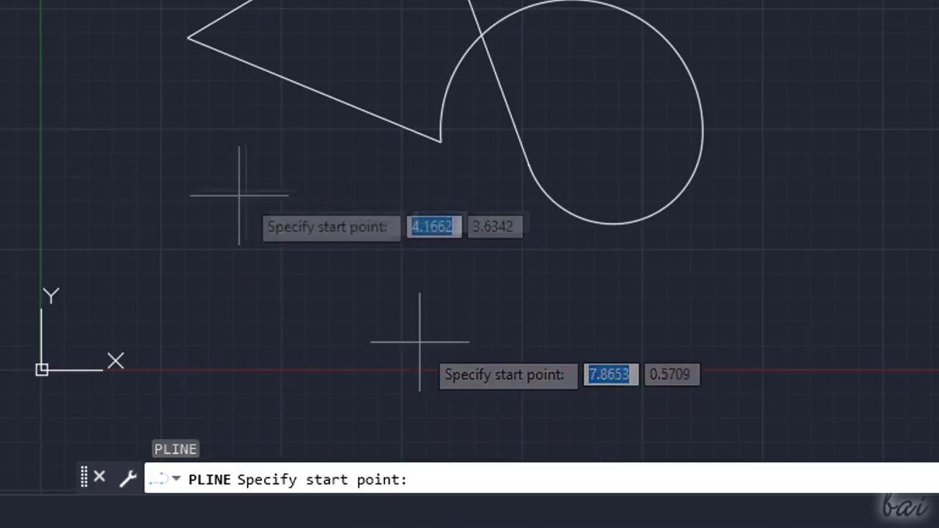
{"action": "left_click", "coordinate": [189, 209]}
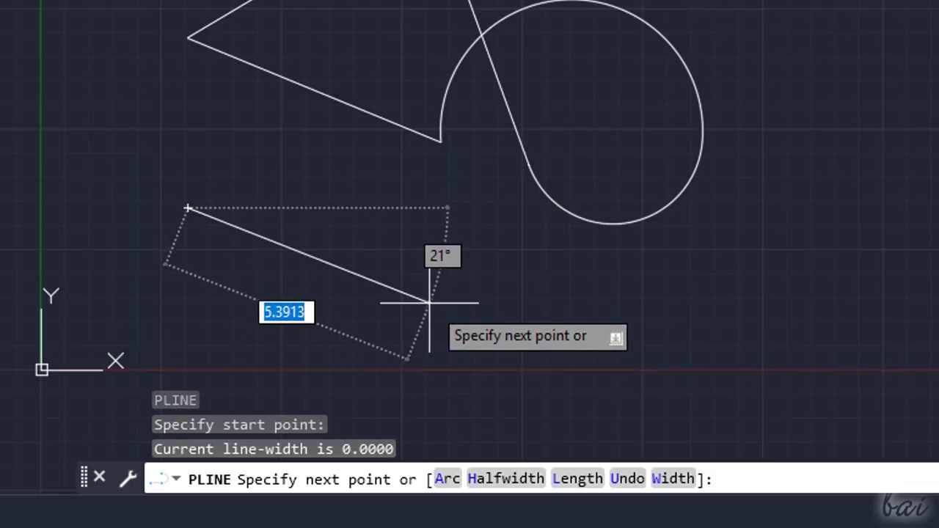
{"action": "type", "text": "a"}
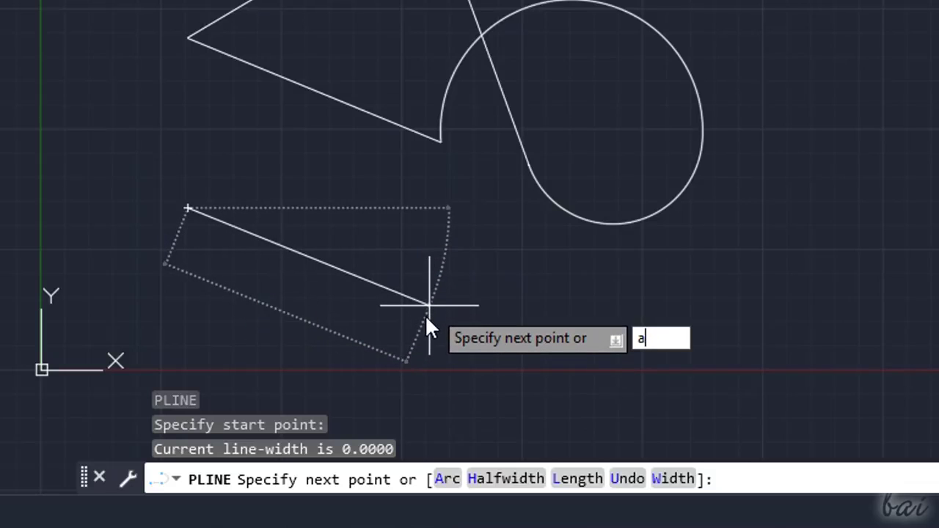
{"action": "key", "text": "Return"}
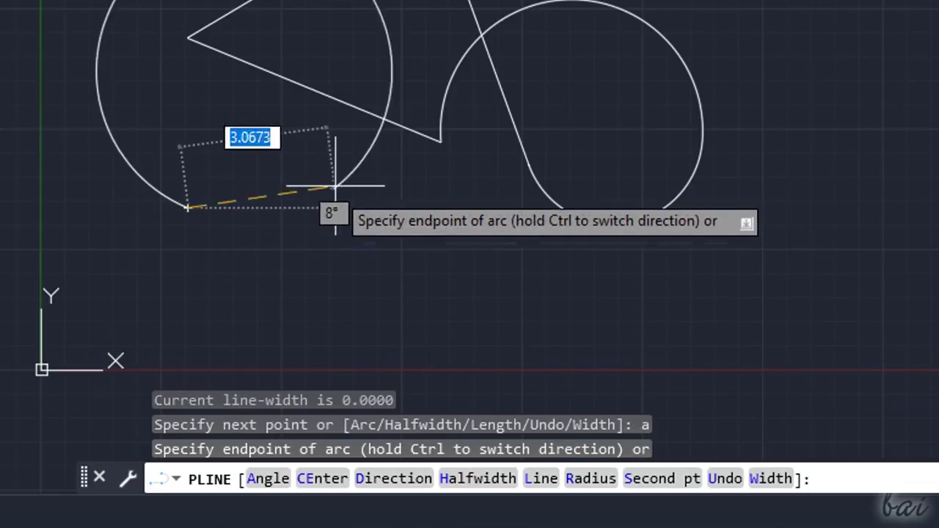
{"action": "left_click", "coordinate": [202, 283]}
Step: Switch the polyline back to its Line option, add a rising straight segment, and finish the shape with the Close option
{"action": "type", "text": "l"}
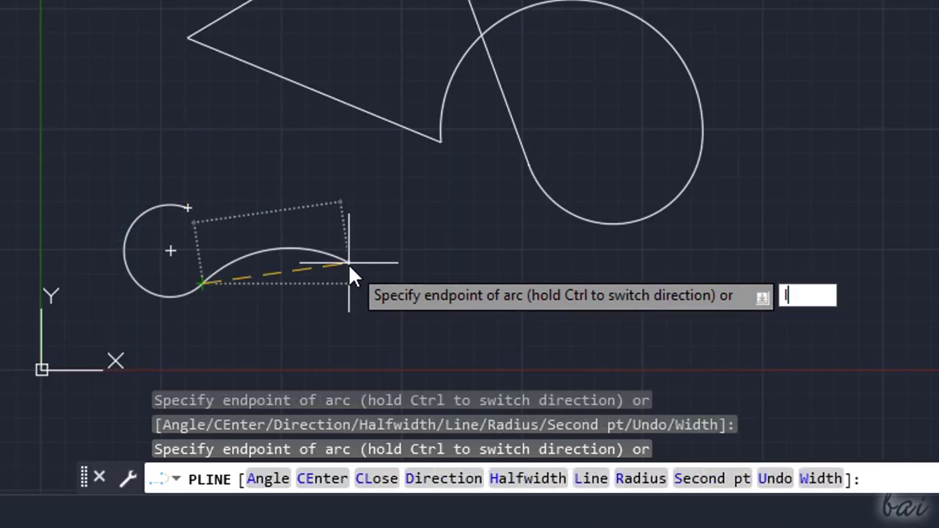
{"action": "key", "text": "Return"}
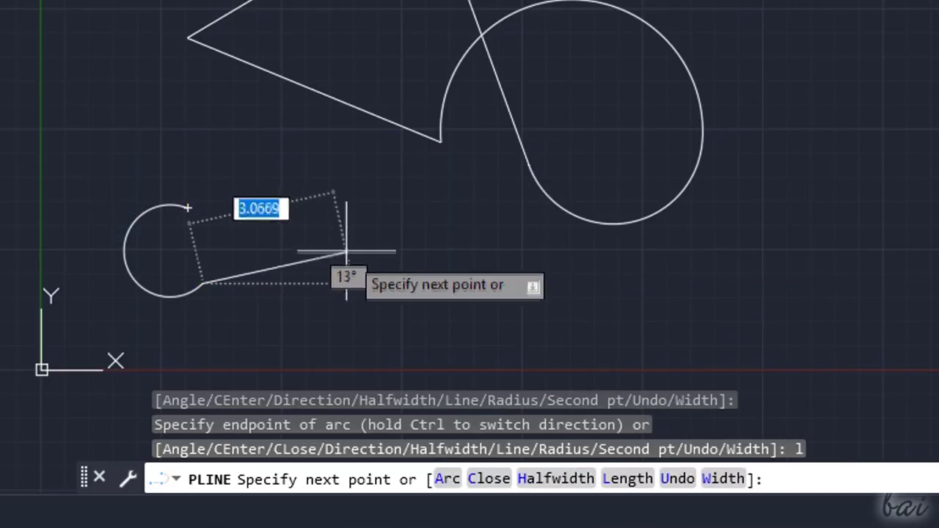
{"action": "type", "text": "c"}
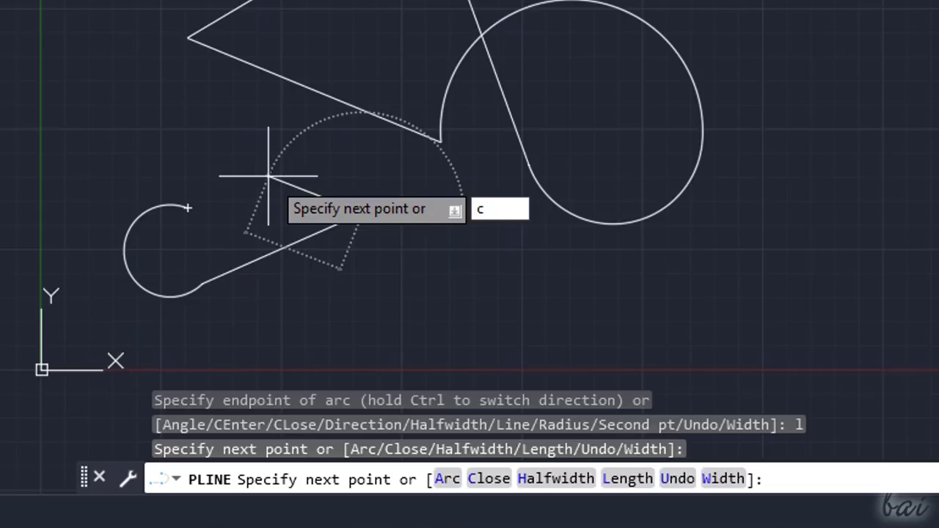
{"action": "key", "text": "Return"}
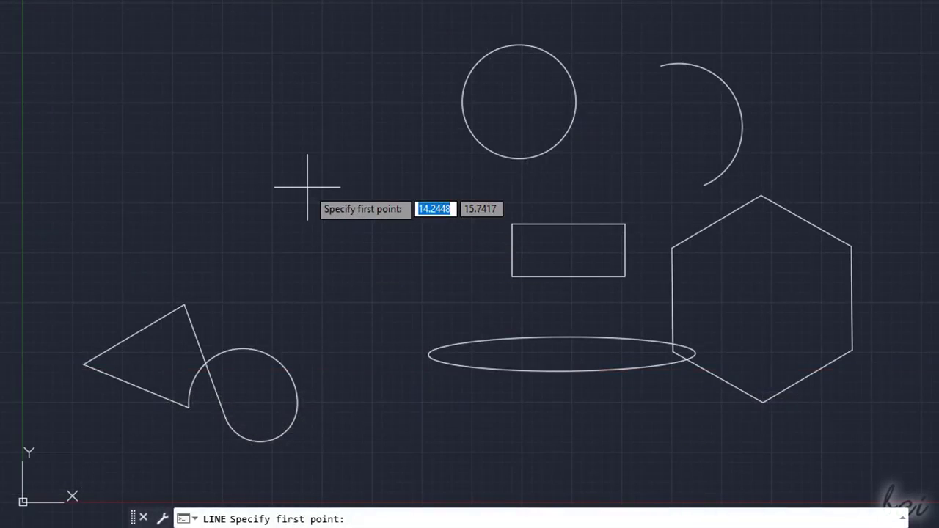
Step: Cancel the Line command and select the ellipse, hexagon, rectangle and arc one at a time to view their grips
{"action": "key", "text": "Escape"}
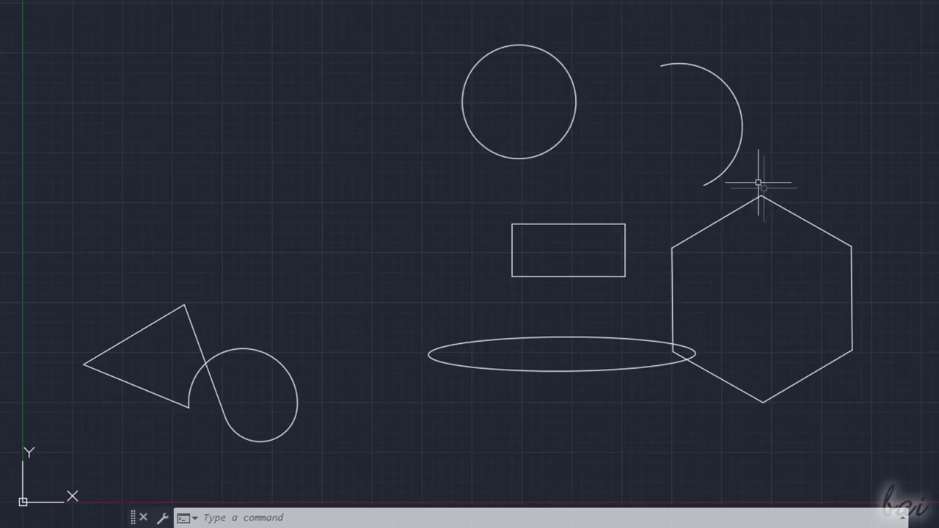
{"action": "left_click", "coordinate": [464, 341]}
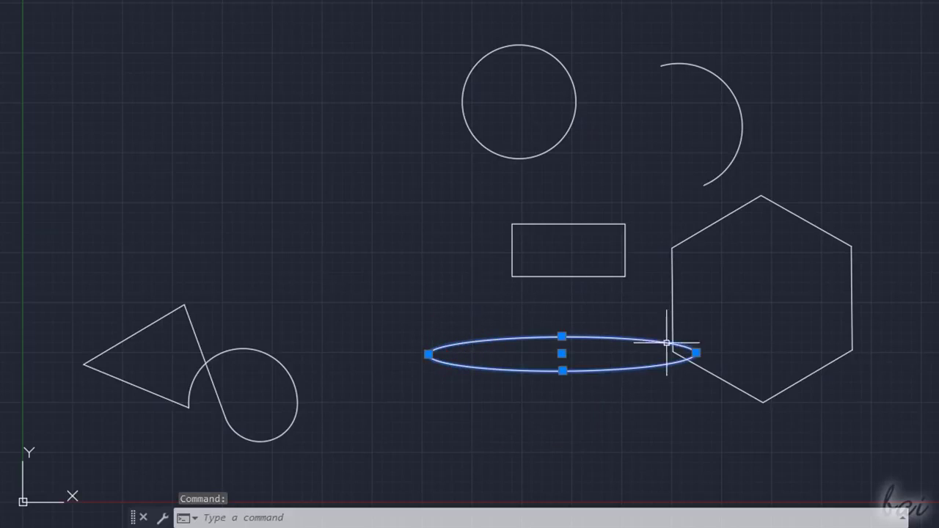
{"action": "key", "text": "Escape"}
{"action": "left_click", "coordinate": [671, 286]}
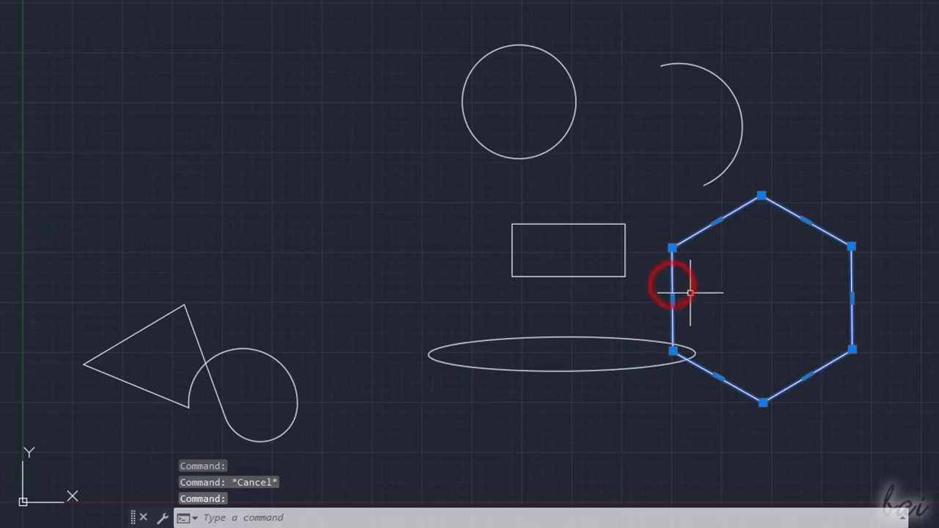
{"action": "key", "text": "Escape"}
{"action": "left_click", "coordinate": [612, 225]}
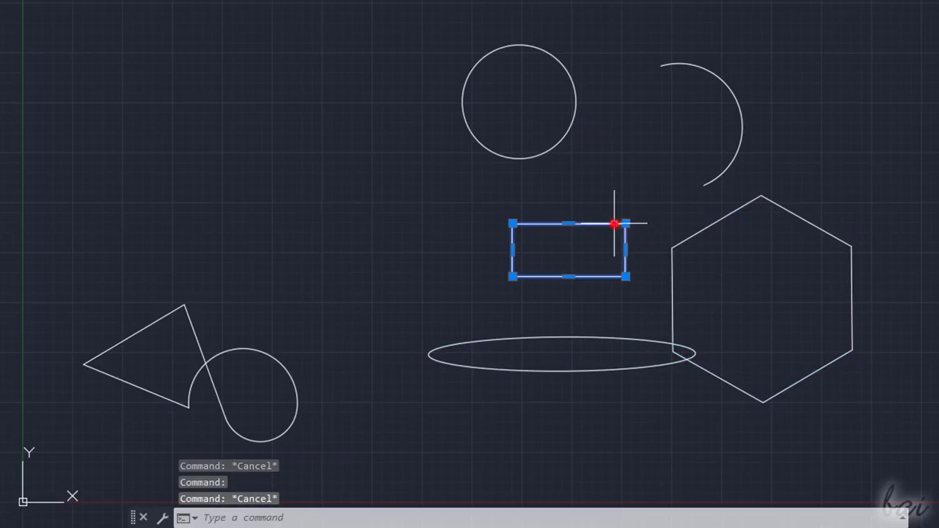
{"action": "key", "text": "Escape"}
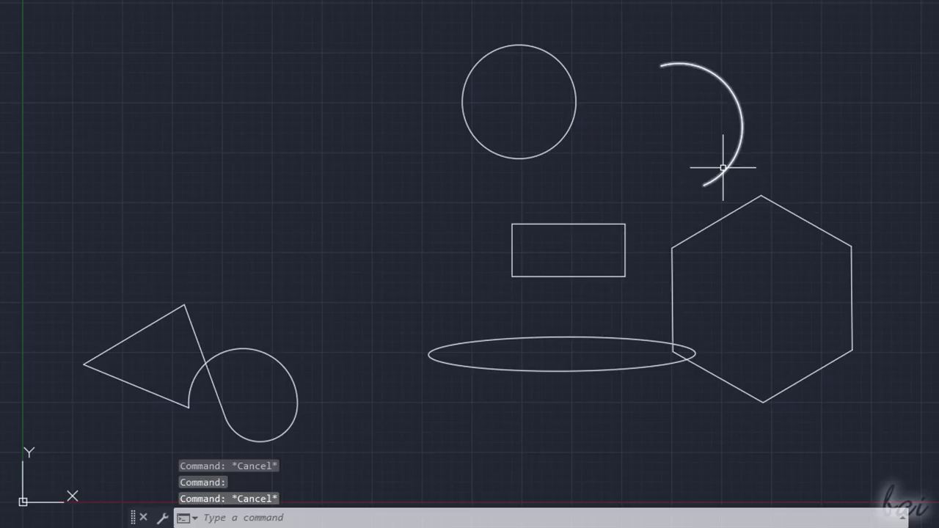
{"action": "left_click", "coordinate": [724, 167]}
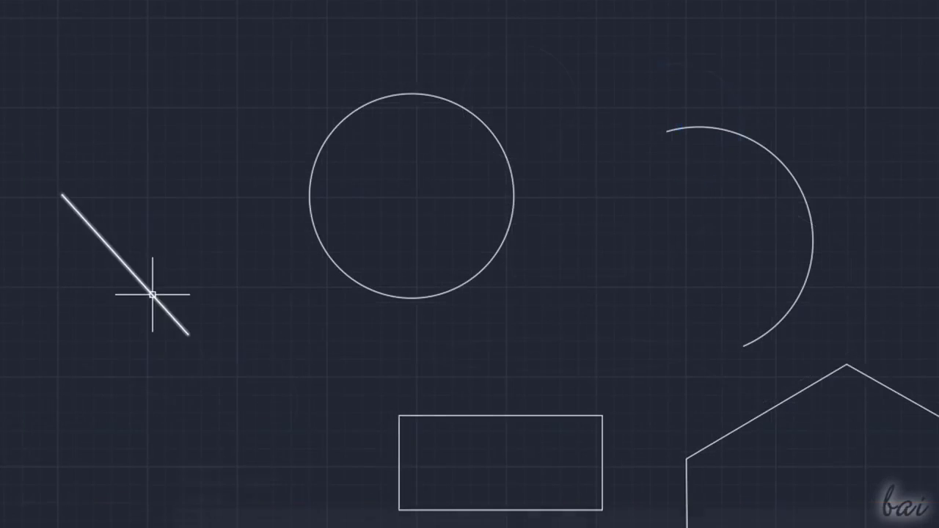
Step: Select the line, circle and arc together to compare their grips, and clear the selection
{"action": "left_click", "coordinate": [151, 293]}
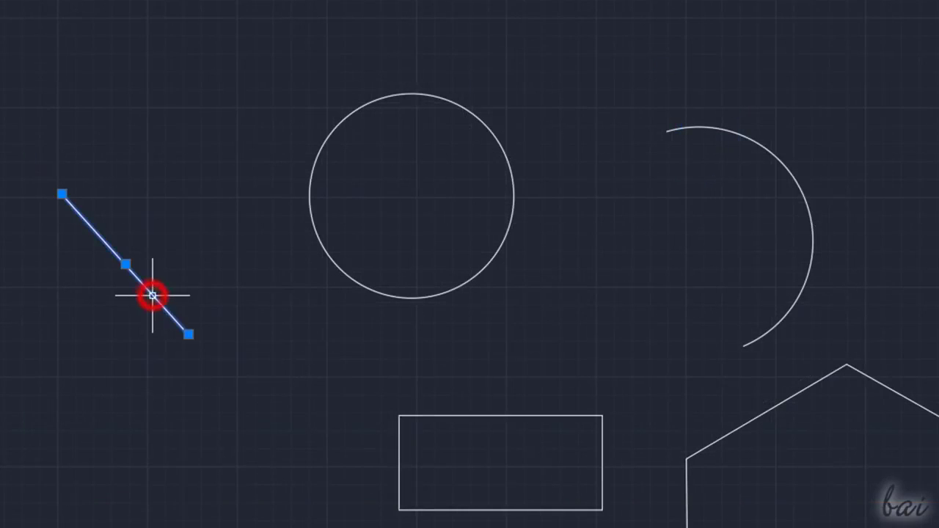
{"action": "left_click", "coordinate": [345, 273]}
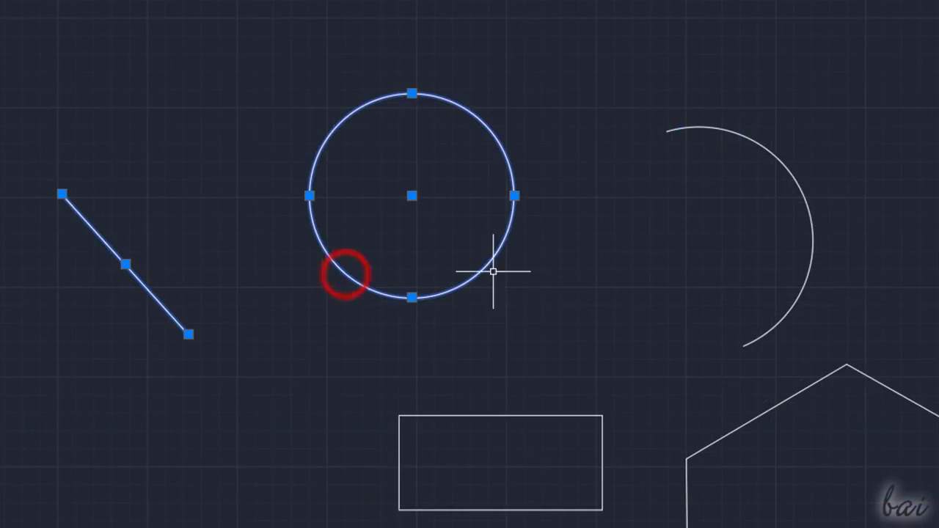
{"action": "left_click", "coordinate": [794, 178]}
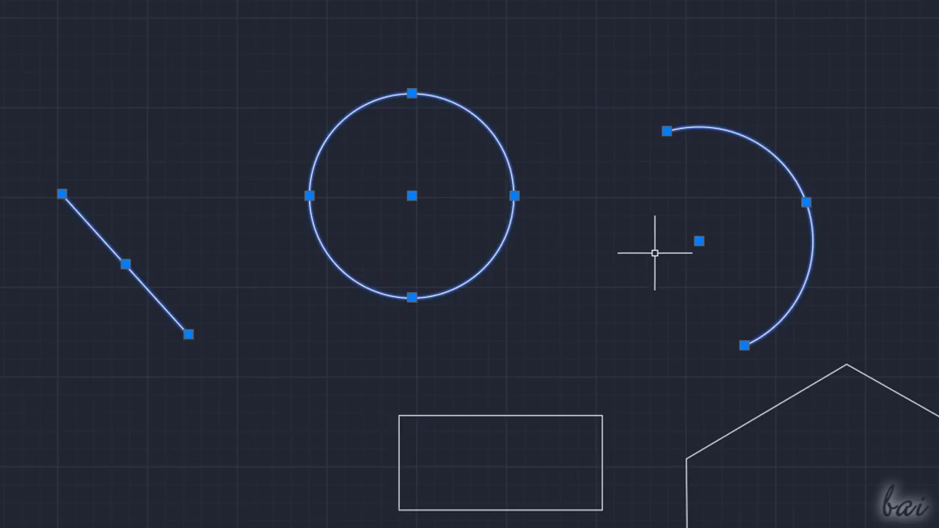
{"action": "key", "text": "Escape"}
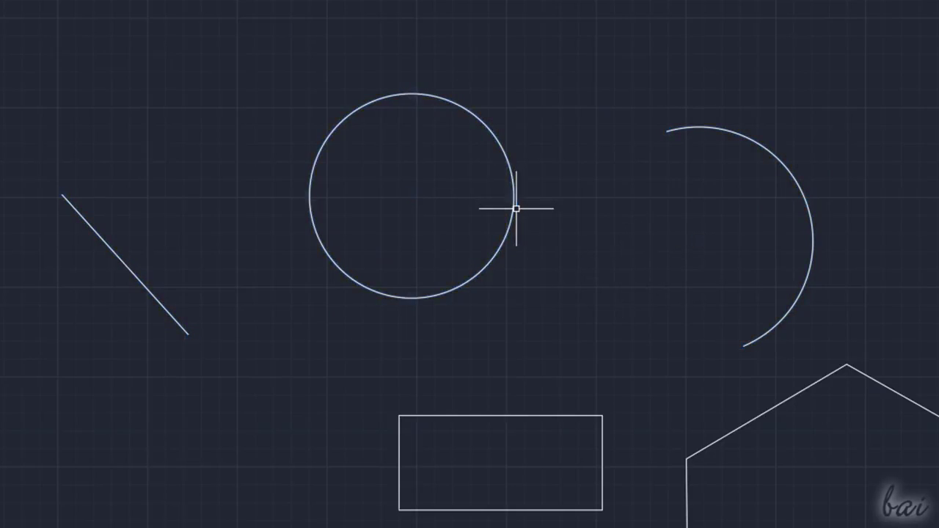
Step: Relocate the circle by its center grip and enlarge it by stretching its upper quadrant grip
{"action": "left_click", "coordinate": [513, 210]}
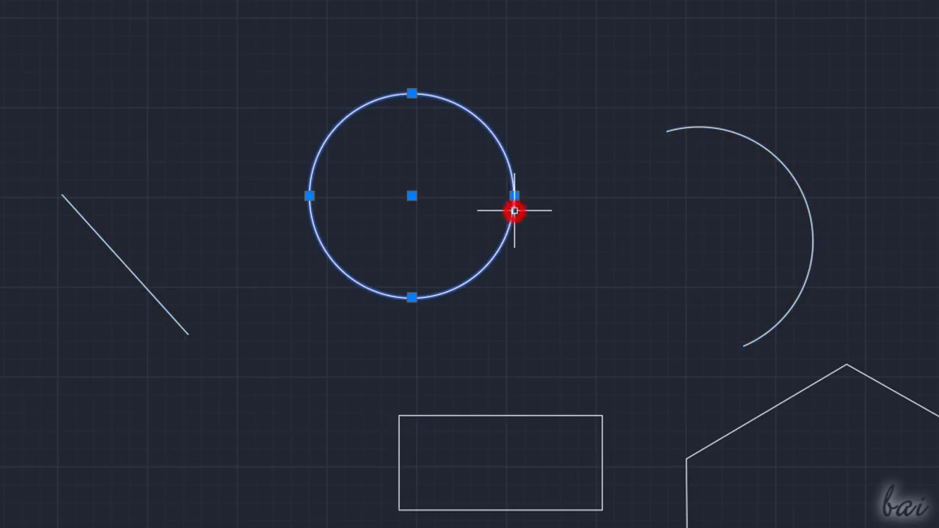
{"action": "left_click", "coordinate": [412, 196]}
{"action": "left_click", "coordinate": [365, 143]}
{"action": "left_click", "coordinate": [364, 143]}
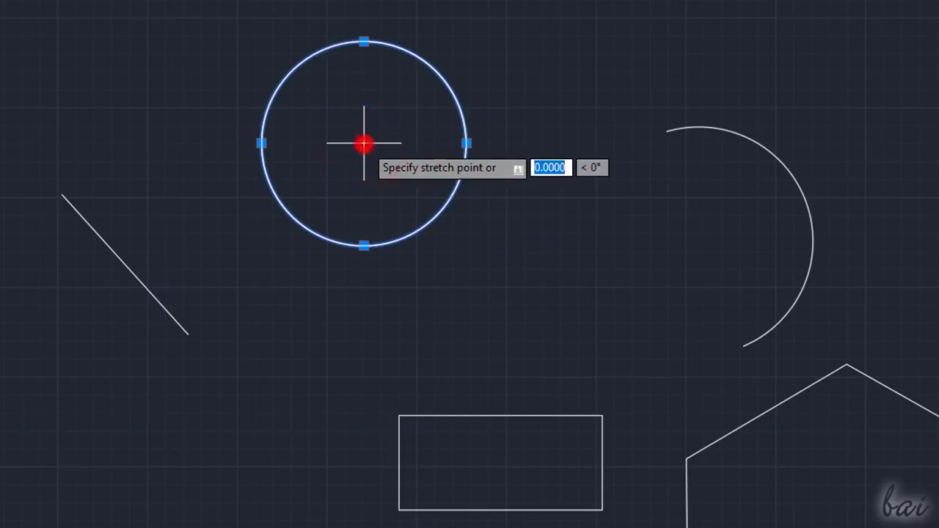
{"action": "left_click", "coordinate": [441, 233]}
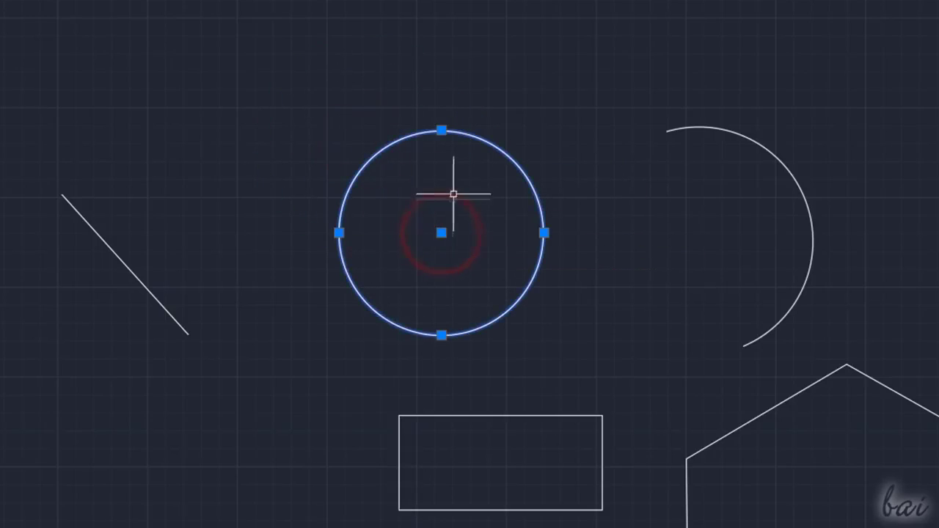
{"action": "left_click", "coordinate": [441, 130]}
{"action": "left_click", "coordinate": [436, 56]}
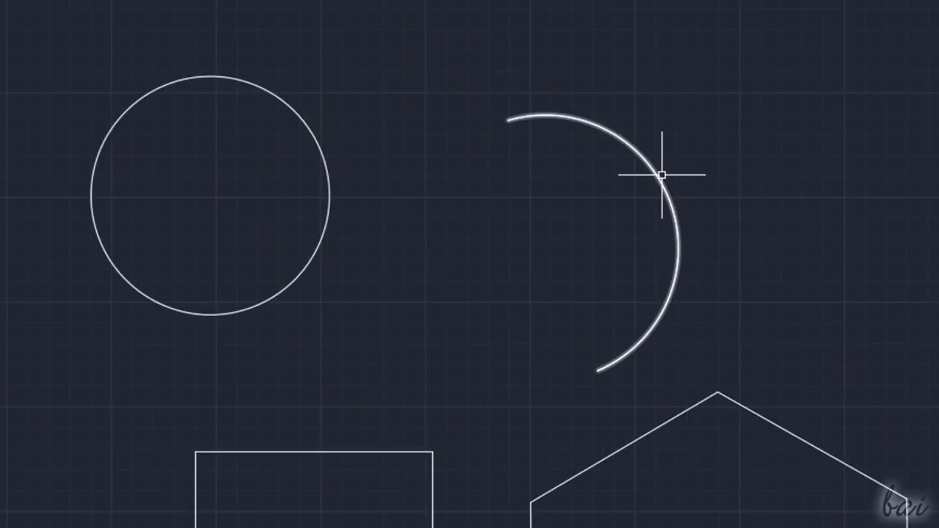
Step: Select the arc, review the options of its midpoint and endpoint grips, and try the Stretch option on its lower endpoint
{"action": "left_click", "coordinate": [662, 176]}
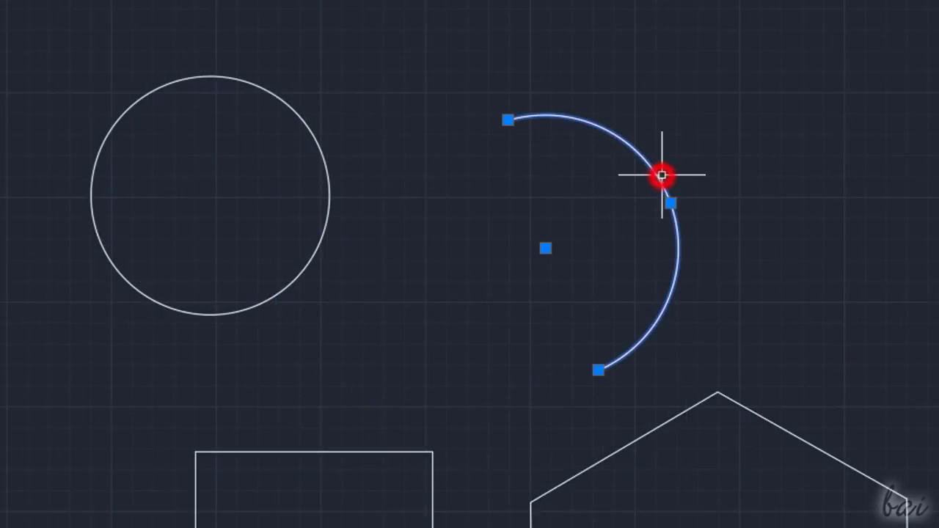
{"action": "mouse_move", "coordinate": [670, 204]}
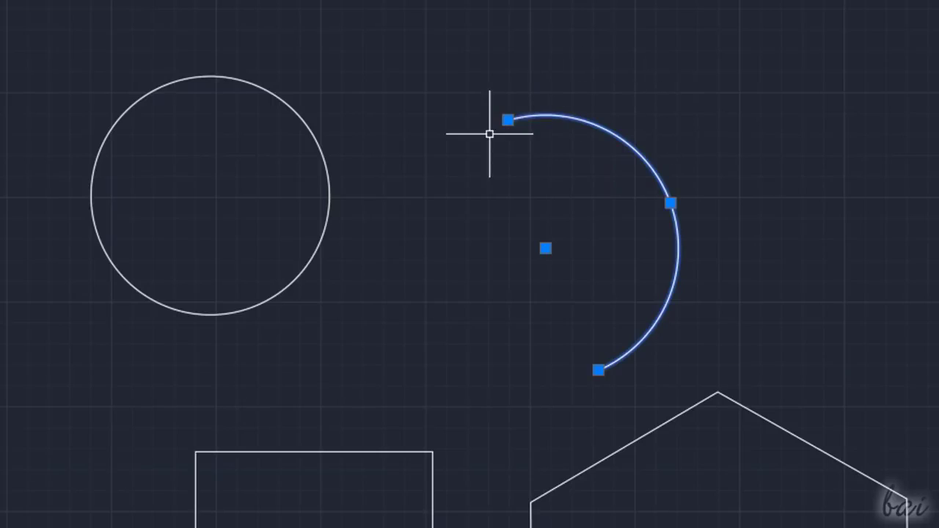
{"action": "mouse_move", "coordinate": [508, 120]}
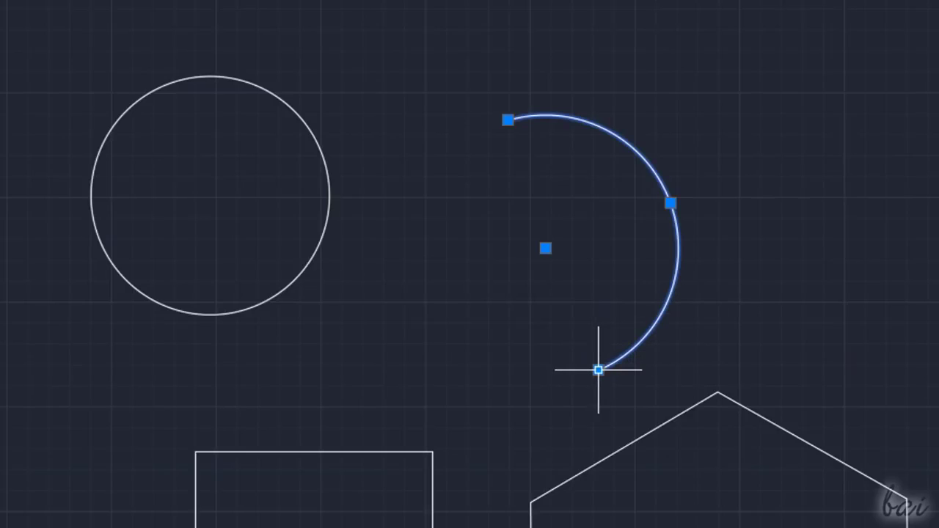
{"action": "mouse_move", "coordinate": [598, 370]}
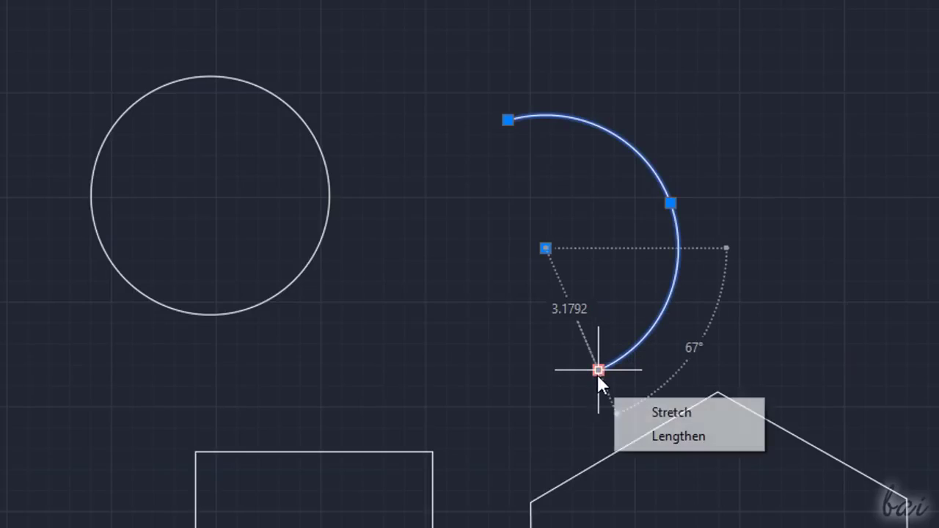
{"action": "left_click", "coordinate": [634, 406]}
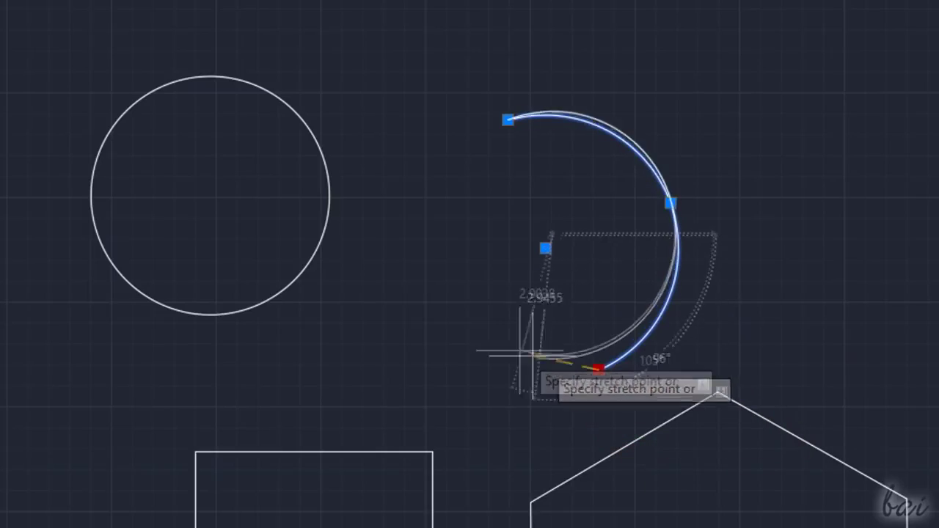
{"action": "left_click", "coordinate": [680, 395]}
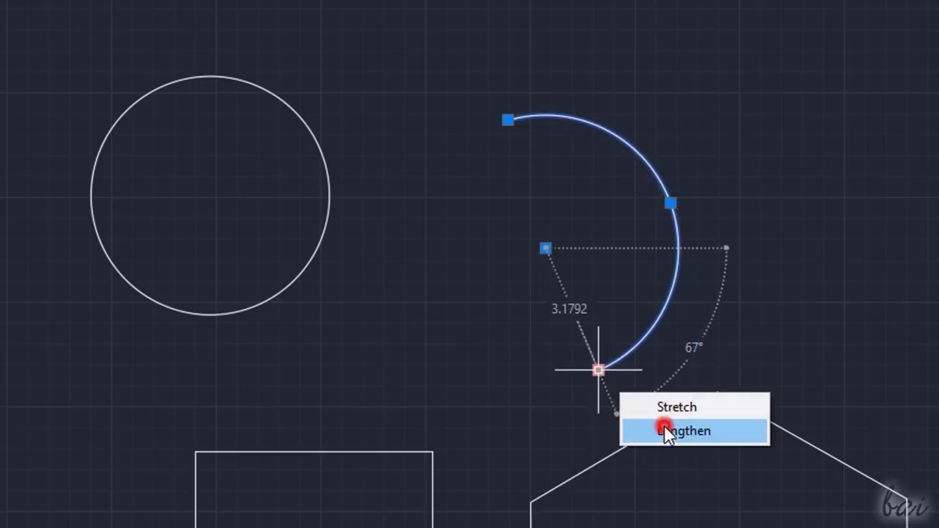
Step: Try the Lengthen option on the arc's lower endpoint and the Radius option on its midpoint grip
{"action": "left_click", "coordinate": [663, 430]}
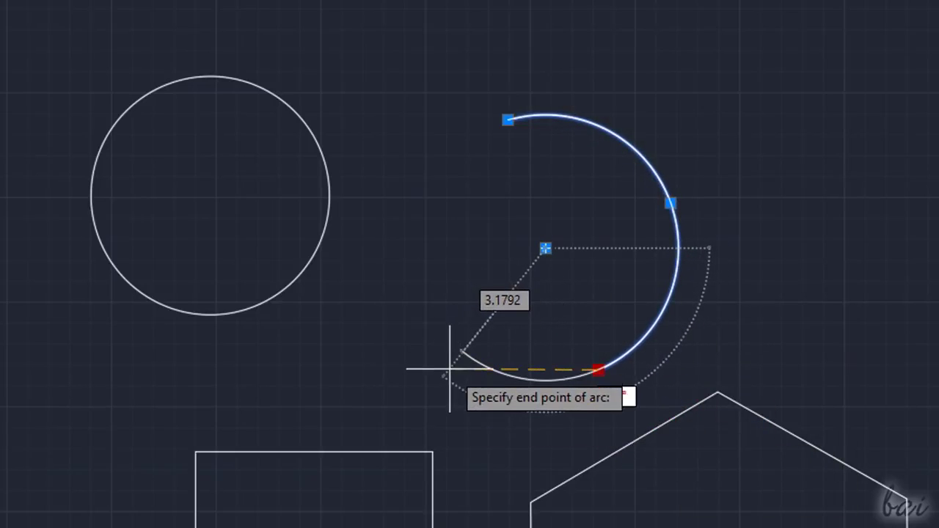
{"action": "left_click", "coordinate": [420, 399]}
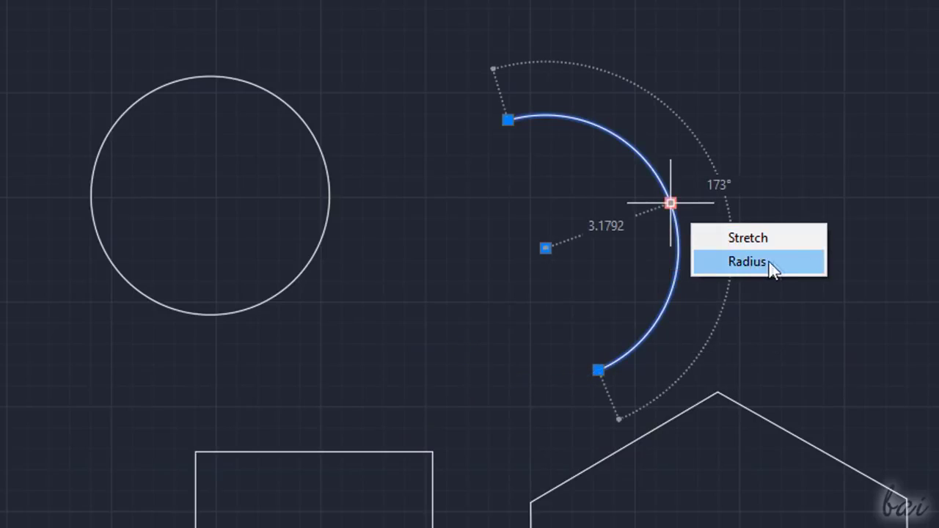
{"action": "left_click", "coordinate": [772, 262]}
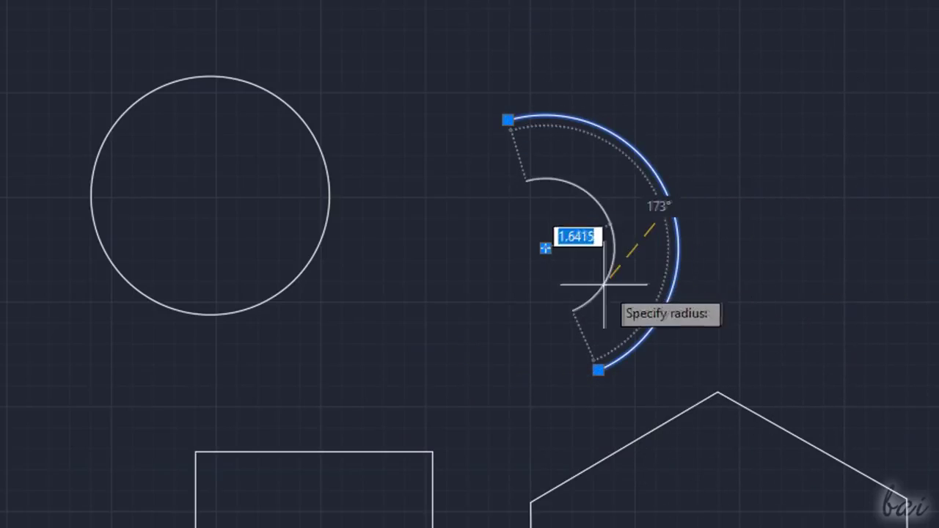
{"action": "left_click", "coordinate": [727, 250]}
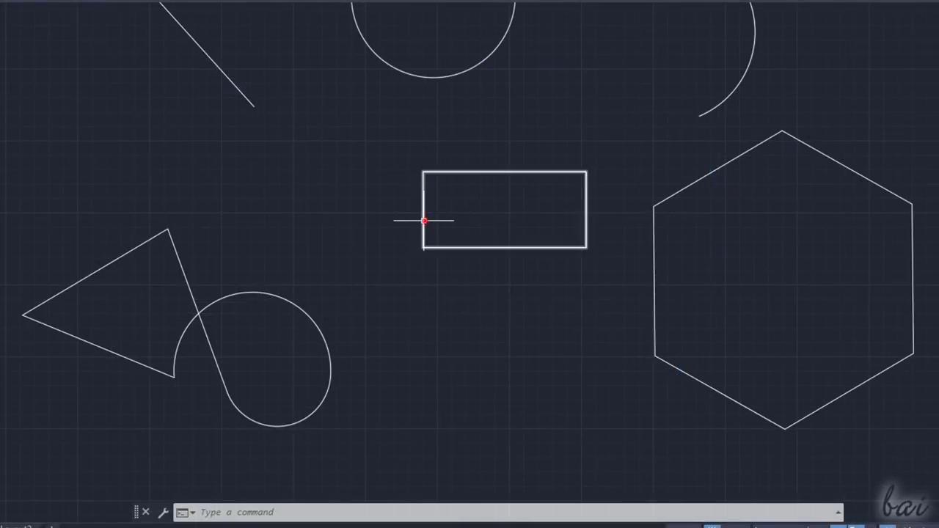
Step: Select the rectangle, the hexagon and the polyline with arcs together to compare their vertex and midpoint grips
{"action": "left_click", "coordinate": [424, 221]}
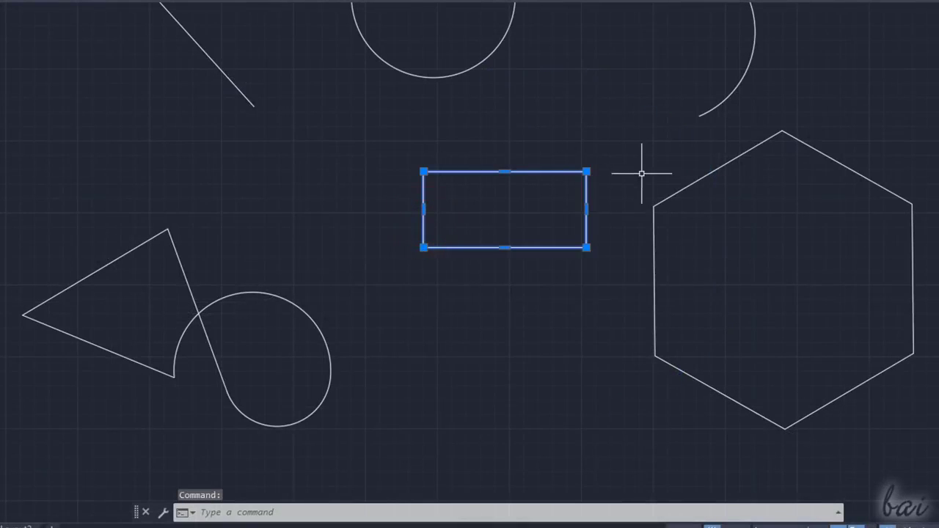
{"action": "left_click", "coordinate": [669, 198]}
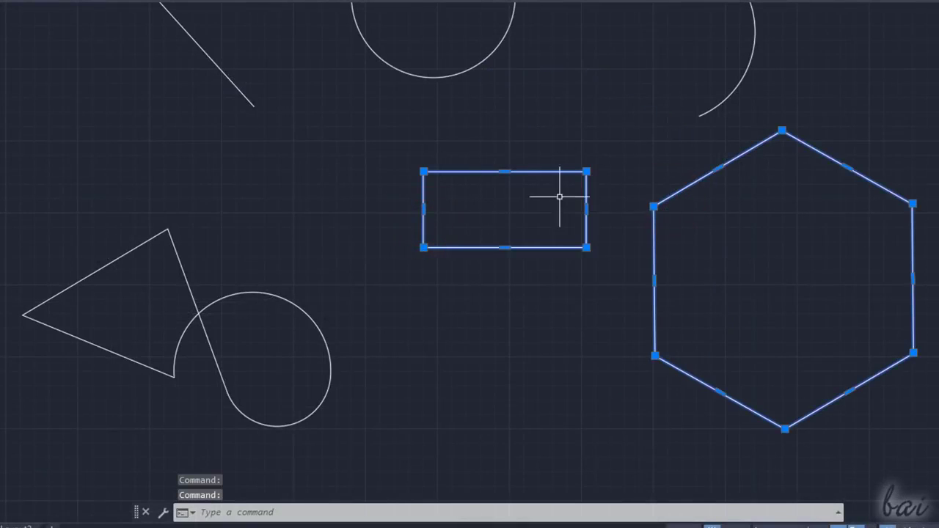
{"action": "left_click", "coordinate": [293, 302]}
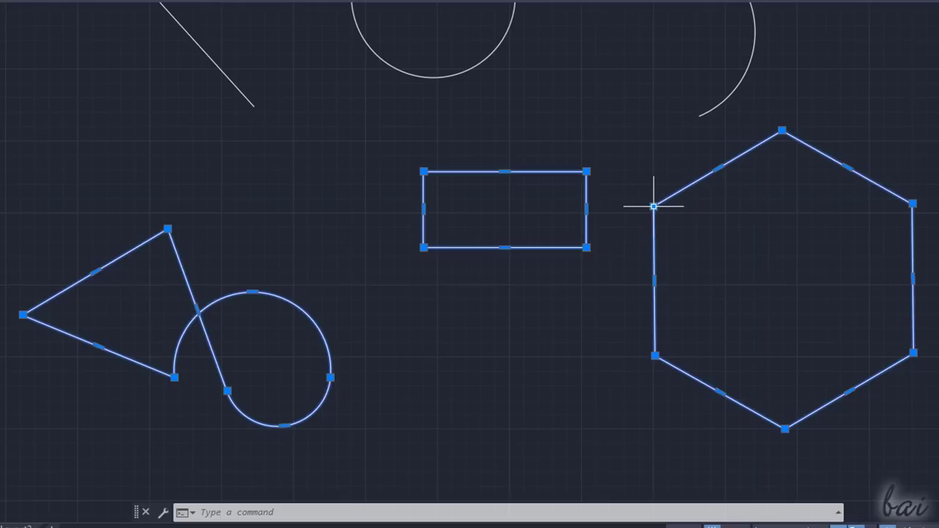
{"action": "mouse_move", "coordinate": [654, 207]}
Step: Try the Add Vertex and Remove Vertex options on the hexagon's lower-left vertex grip, undoing each one
{"action": "mouse_move", "coordinate": [654, 356]}
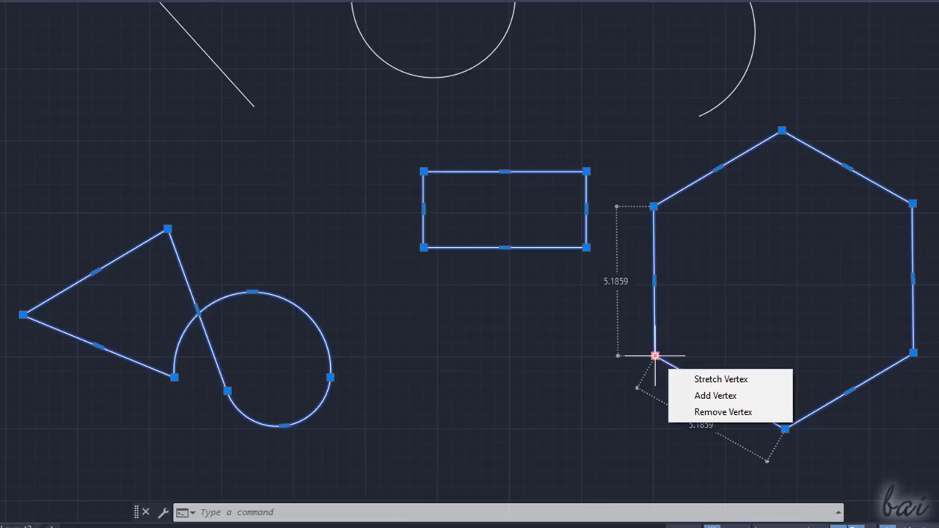
{"action": "left_click", "coordinate": [716, 396]}
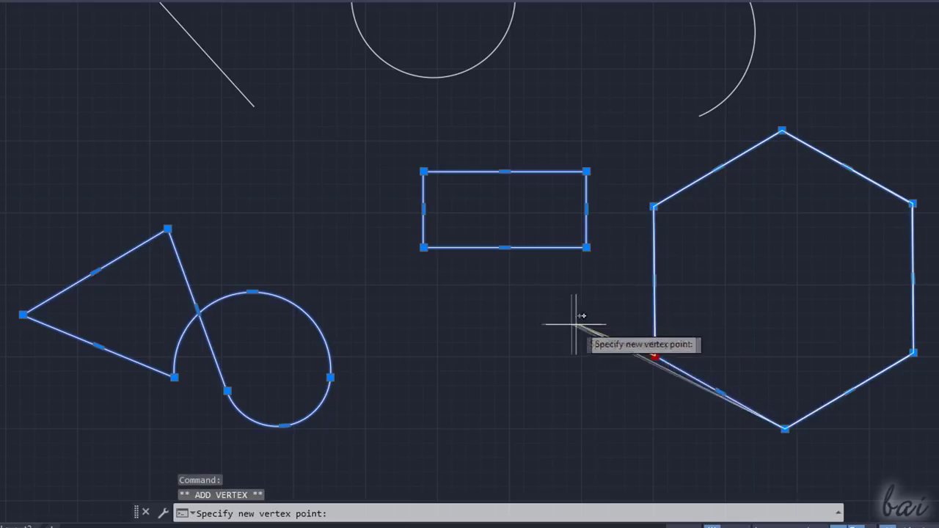
{"action": "left_click", "coordinate": [544, 404]}
{"action": "key", "text": "ctrl+z"}
{"action": "mouse_move", "coordinate": [655, 357]}
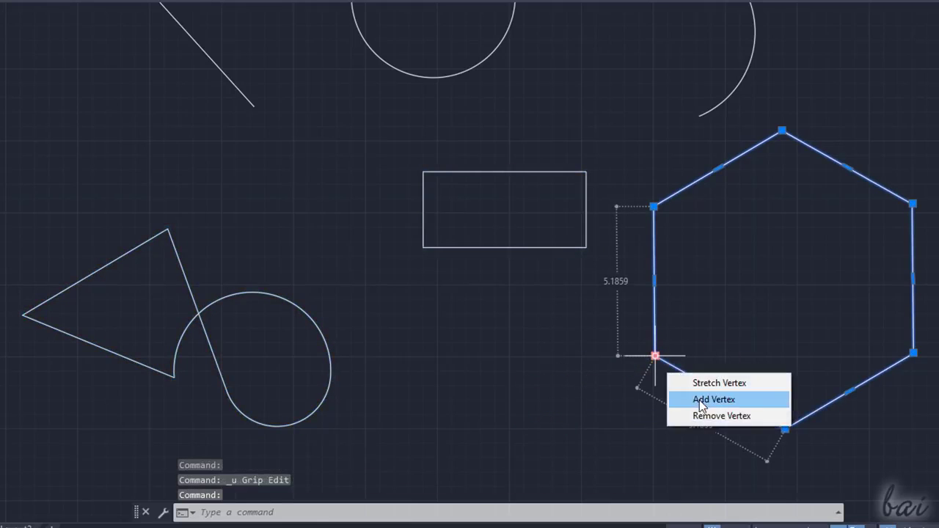
{"action": "left_click", "coordinate": [701, 415]}
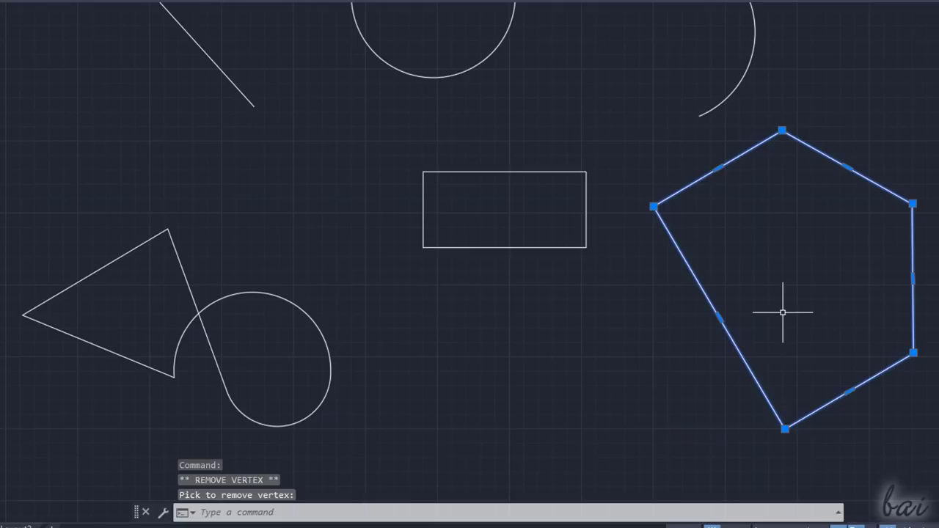
{"action": "key", "text": "ctrl+z"}
Step: Try the Stretch Vertex option on the hexagon's lower-left vertex, placing it near the hexagon's centre
{"action": "mouse_move", "coordinate": [656, 357]}
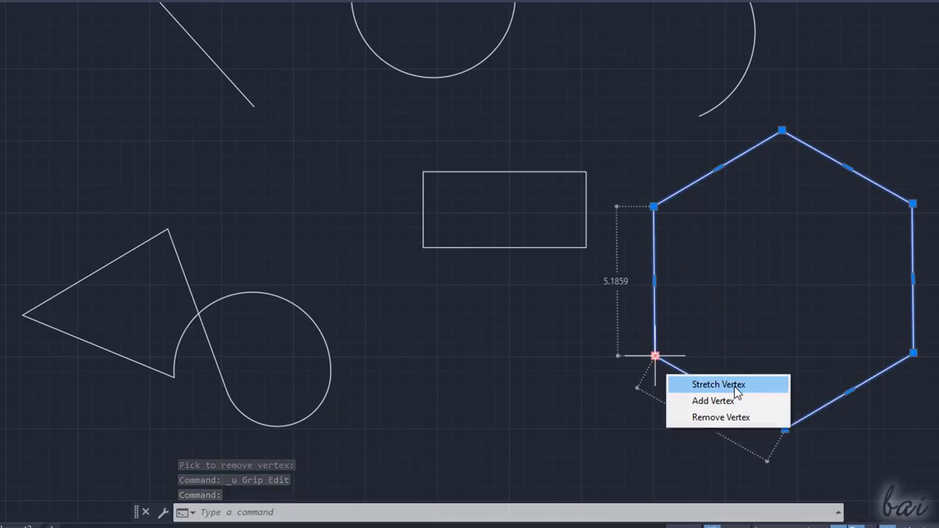
{"action": "left_click", "coordinate": [727, 385]}
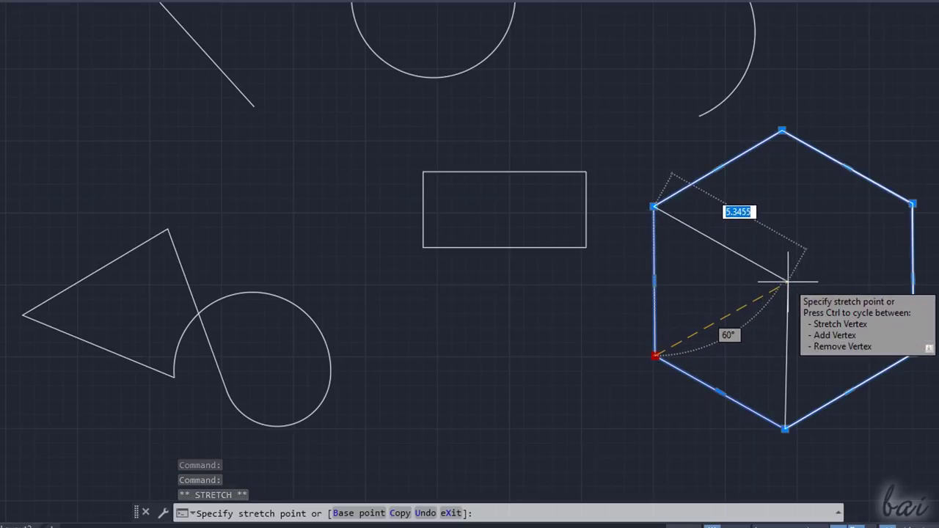
{"action": "left_click", "coordinate": [788, 281]}
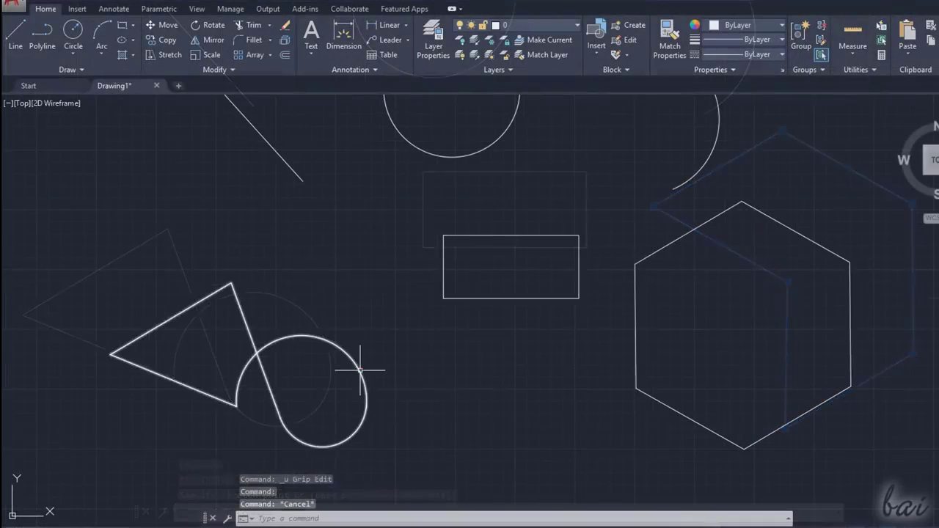
Step: Try moving the polyline with arcs toward the rectangle with the Move command, using its upper arc's midpoint as base point
{"action": "left_click", "coordinate": [360, 370]}
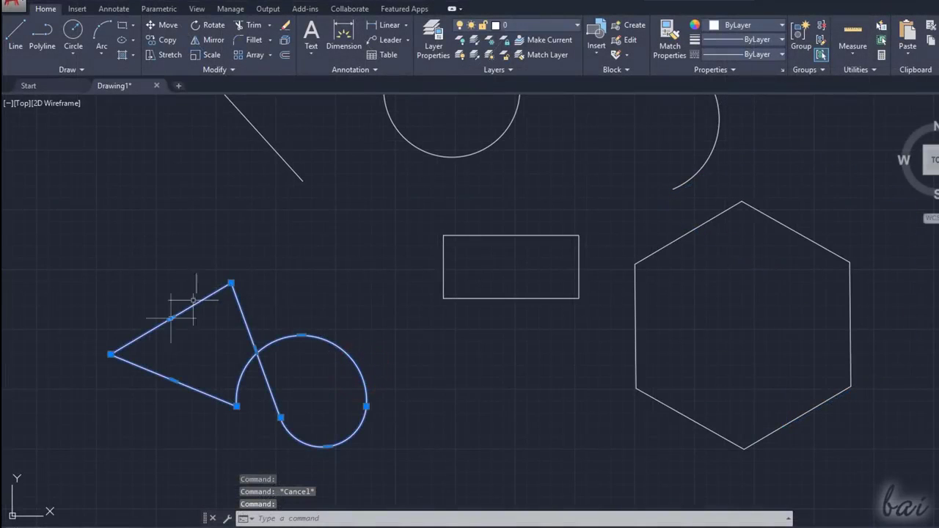
{"action": "left_click", "coordinate": [169, 25]}
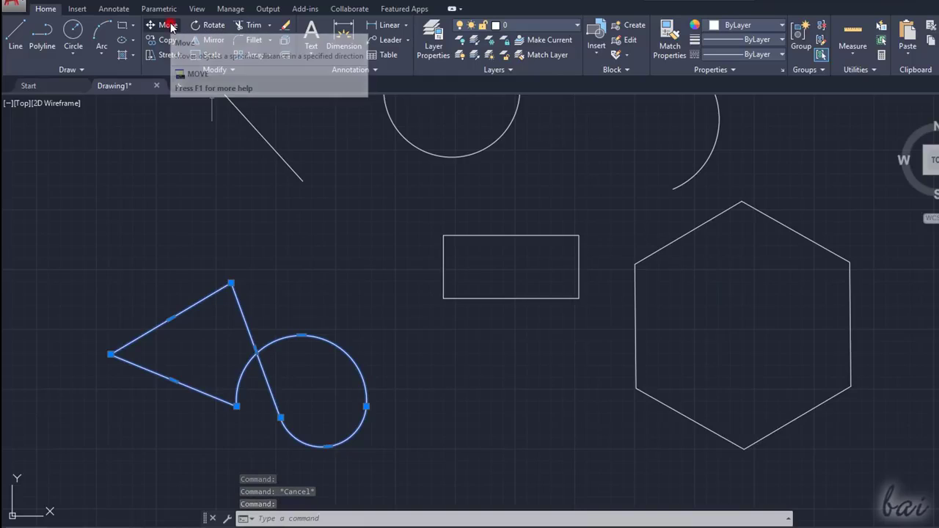
{"action": "left_click", "coordinate": [349, 353]}
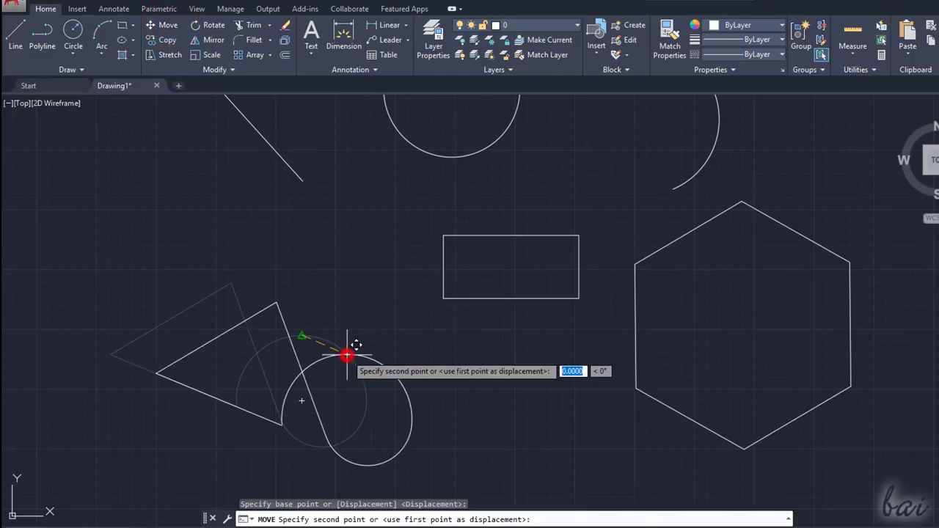
{"action": "left_click", "coordinate": [438, 336]}
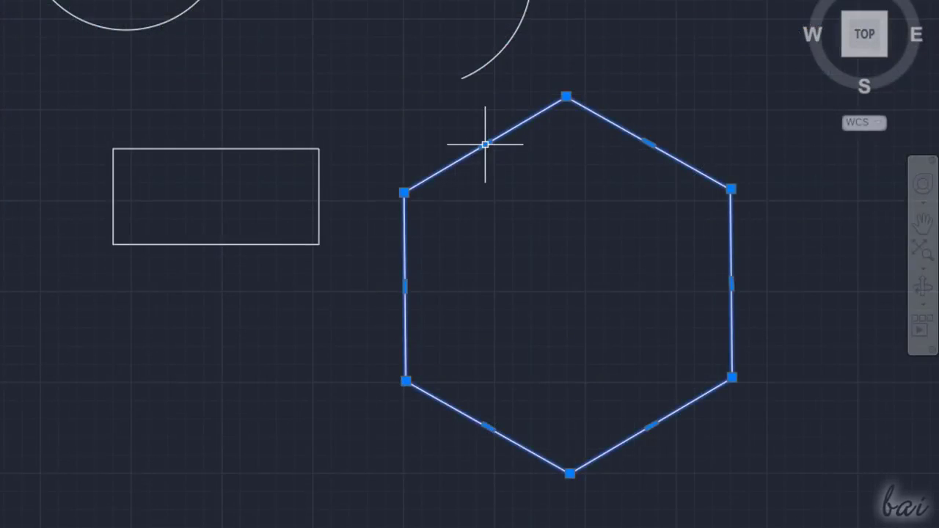
Step: Stretch the hexagon's upper-left edge by its midpoint grip down into the shape's lower-right area
{"action": "mouse_move", "coordinate": [485, 145]}
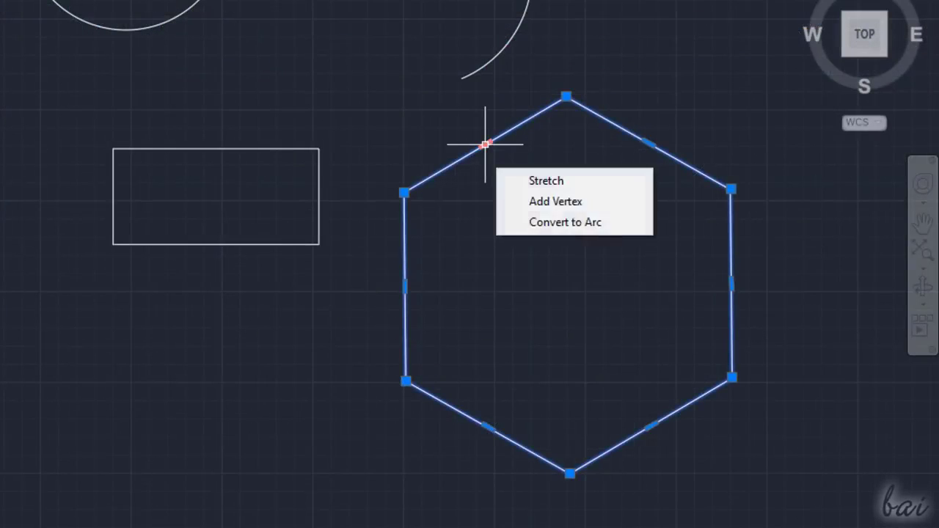
{"action": "left_click", "coordinate": [562, 182]}
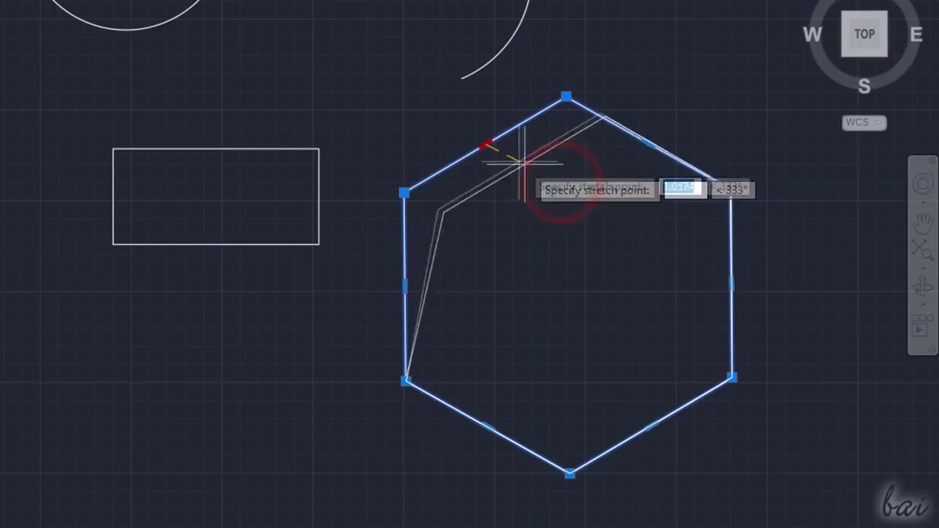
{"action": "left_click", "coordinate": [623, 381]}
Step: Convert the stretched edge to an arc bulging up and left, convert it back to a line, and clear the selection
{"action": "mouse_move", "coordinate": [624, 382]}
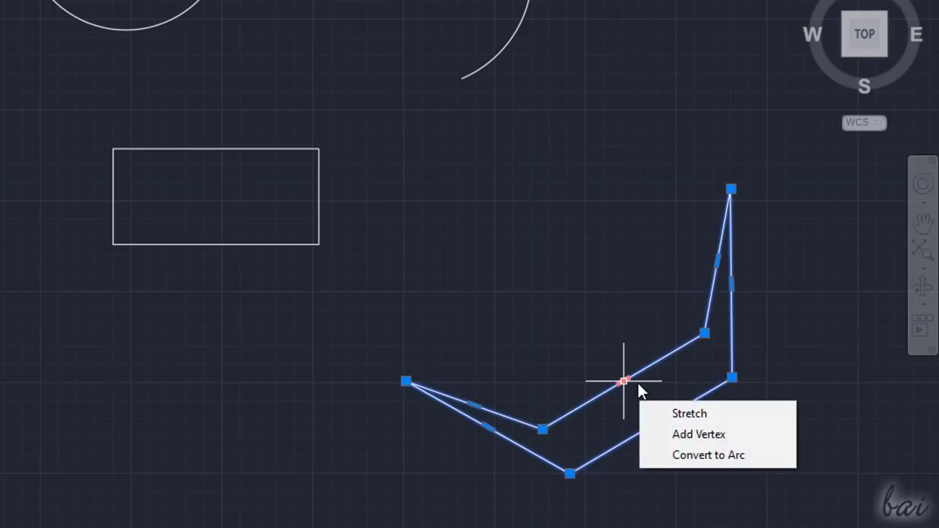
{"action": "left_click", "coordinate": [700, 451]}
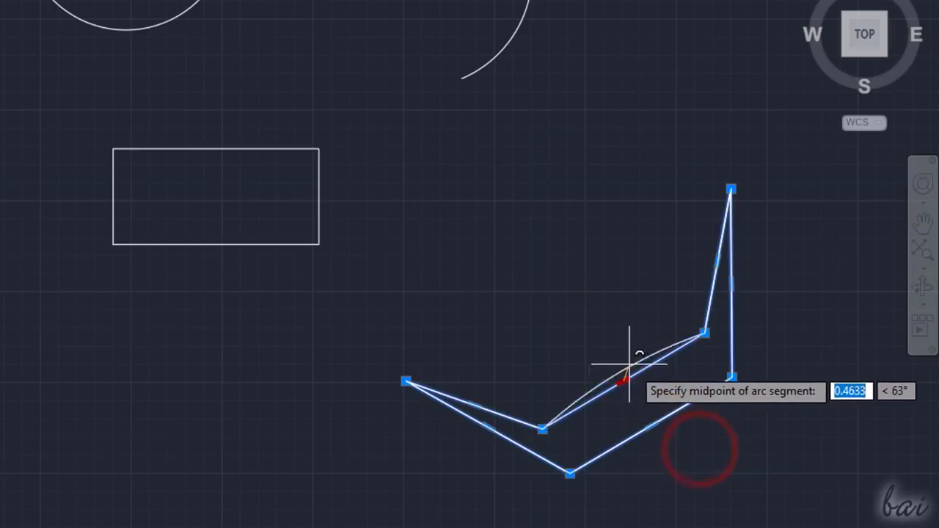
{"action": "left_click", "coordinate": [591, 300]}
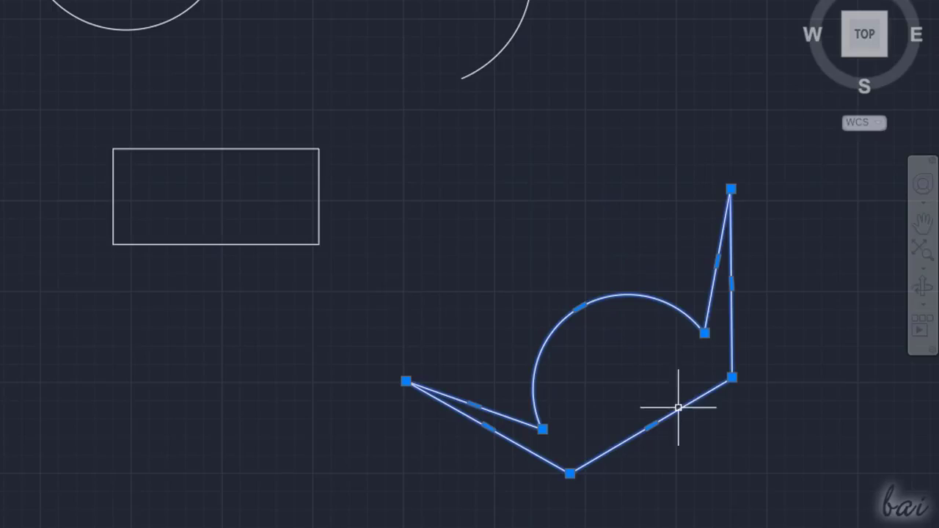
{"action": "mouse_move", "coordinate": [579, 309]}
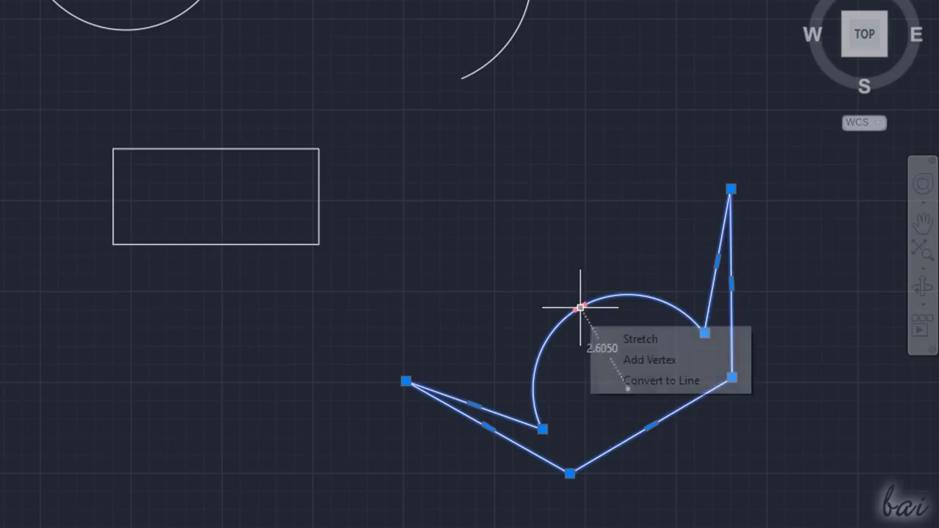
{"action": "left_click", "coordinate": [636, 378]}
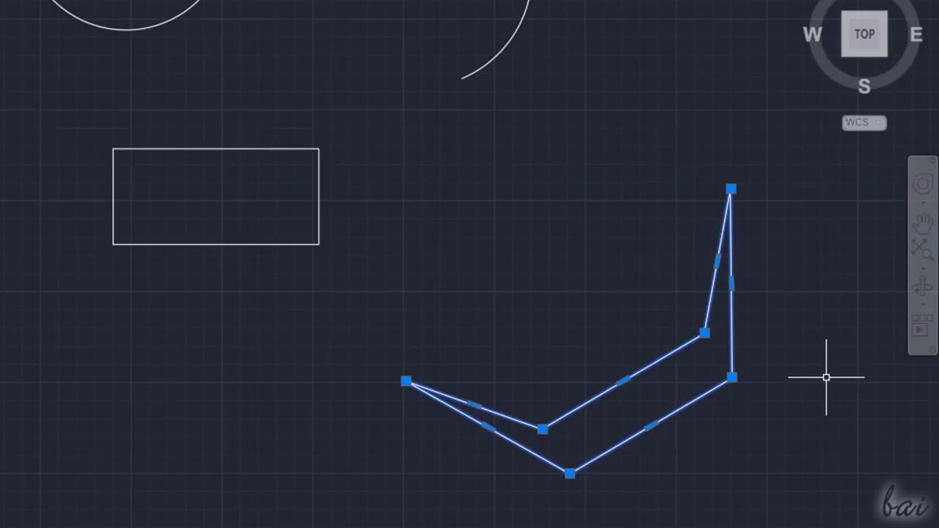
{"action": "key", "text": "Escape"}
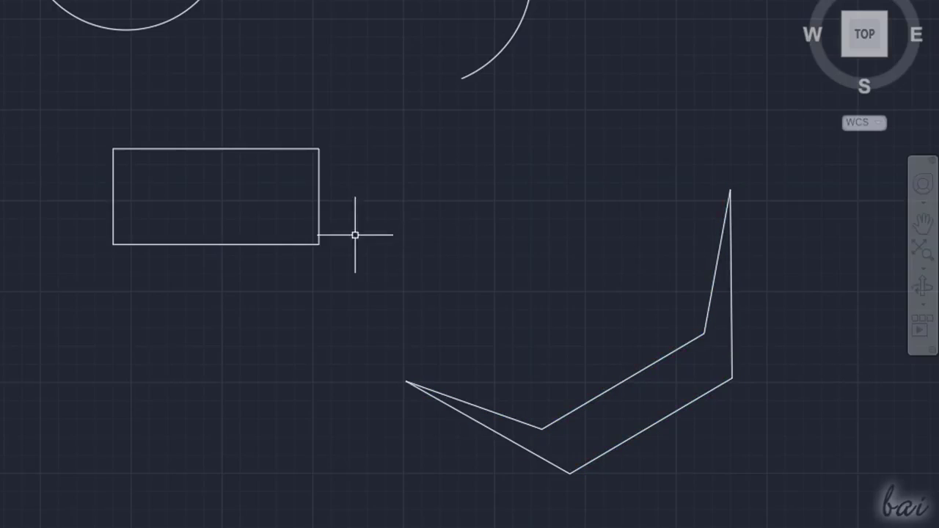
Step: Cut the rectangle and paste it a little below and left of its original position
{"action": "left_click", "coordinate": [306, 246]}
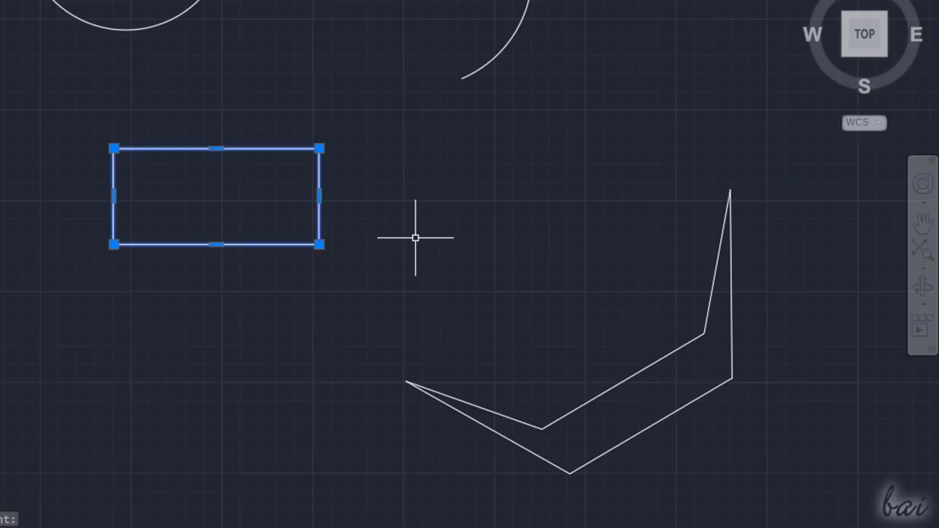
{"action": "key", "text": "Delete"}
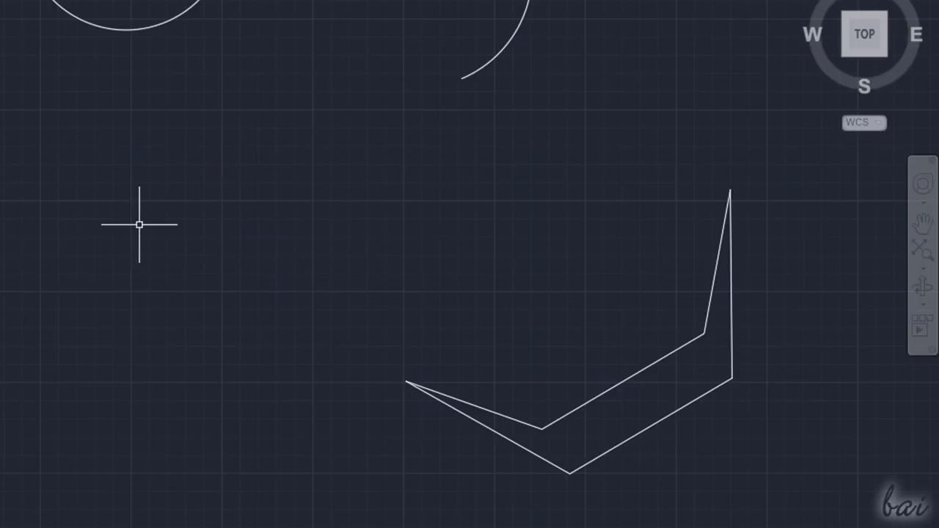
{"action": "key", "text": "ctrl+v"}
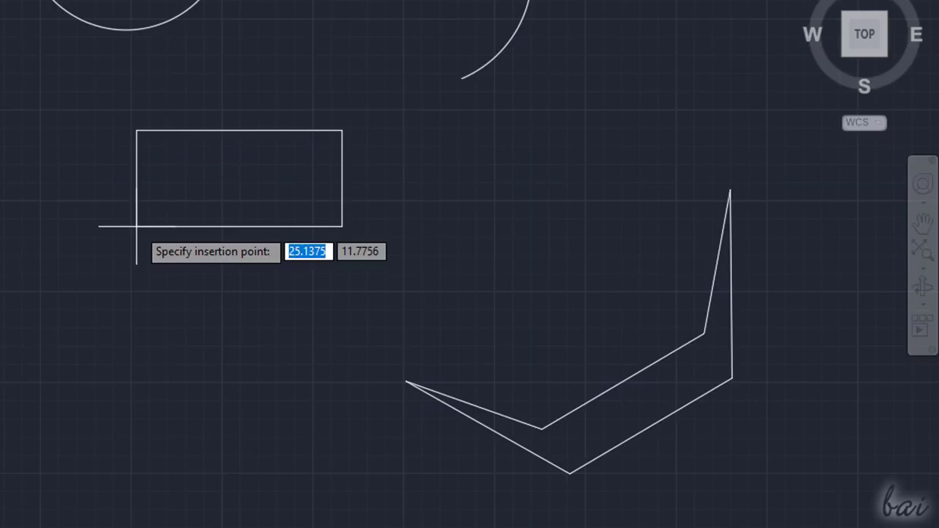
{"action": "left_click", "coordinate": [93, 340]}
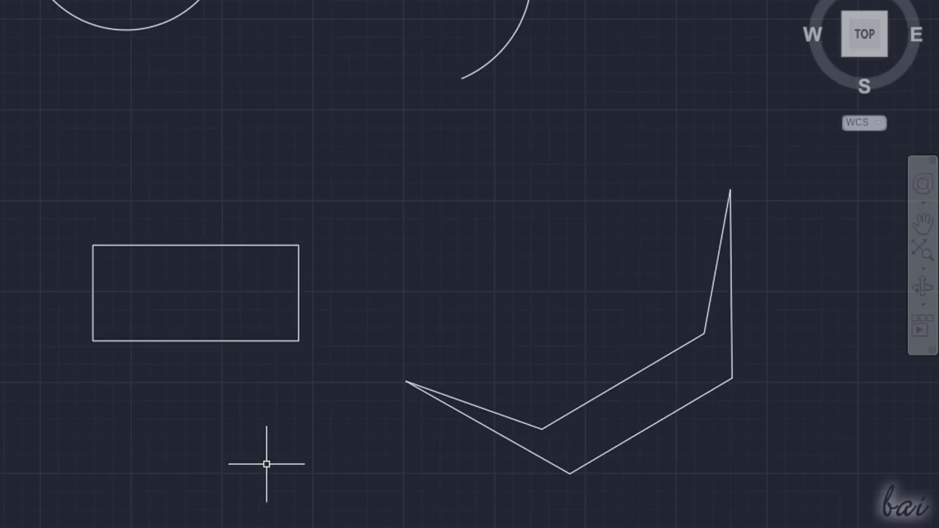
Step: Delete the rectangle and the reshaped hexagon one after the other, and undo both deletions
{"action": "left_click", "coordinate": [260, 342]}
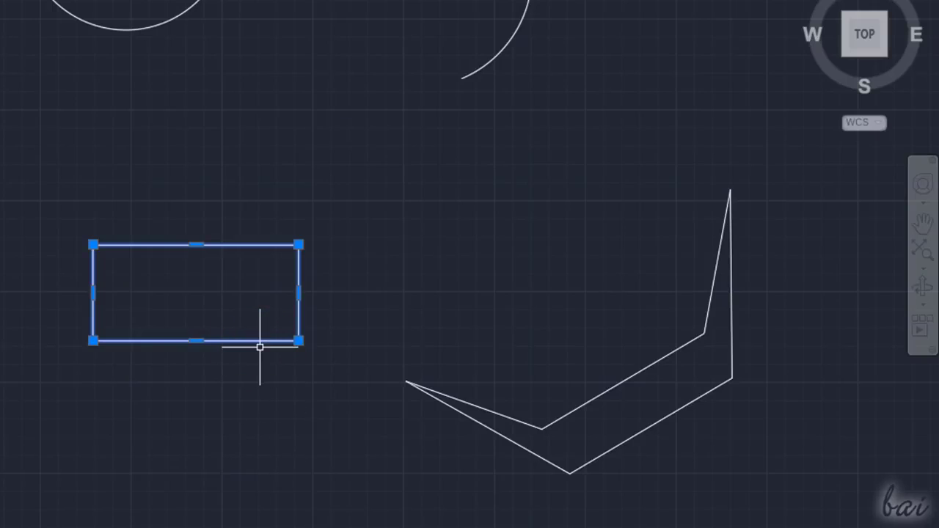
{"action": "key", "text": "Delete"}
{"action": "left_click", "coordinate": [493, 413]}
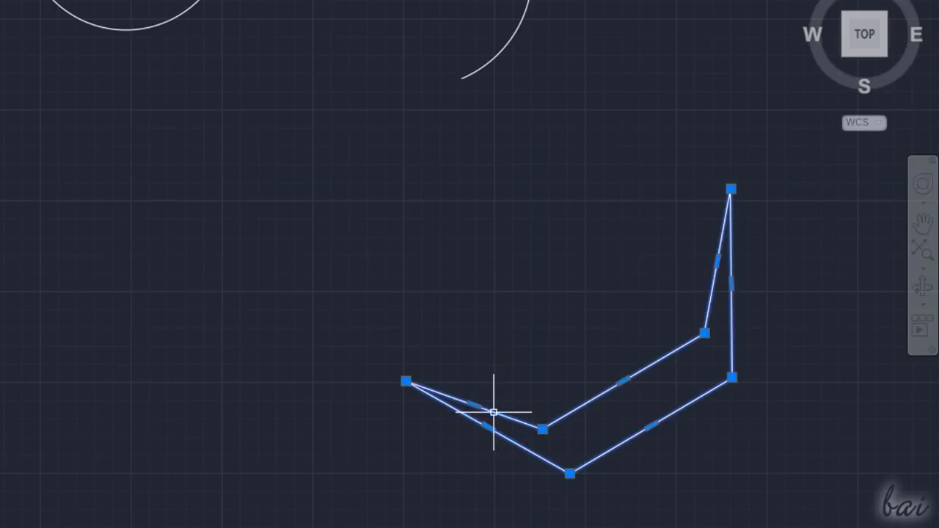
{"action": "key", "text": "Delete"}
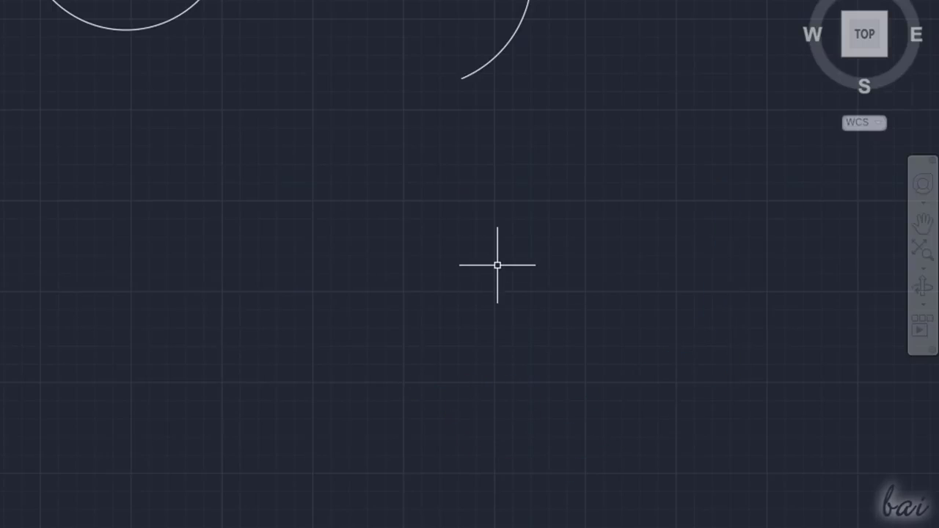
{"action": "key", "text": "ctrl+z"}
{"action": "key", "text": "ctrl+z"}
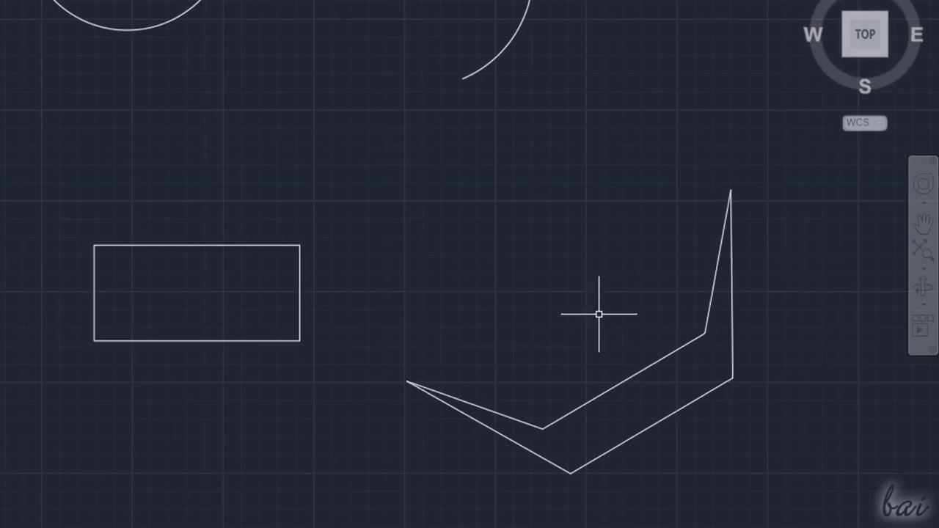
Step: Move the UCS origin by its square grip a short distance up and right, closer to the drawn shapes
{"action": "scroll", "coordinate": [599, 315], "scroll_direction": "down", "scroll_amount": 6}
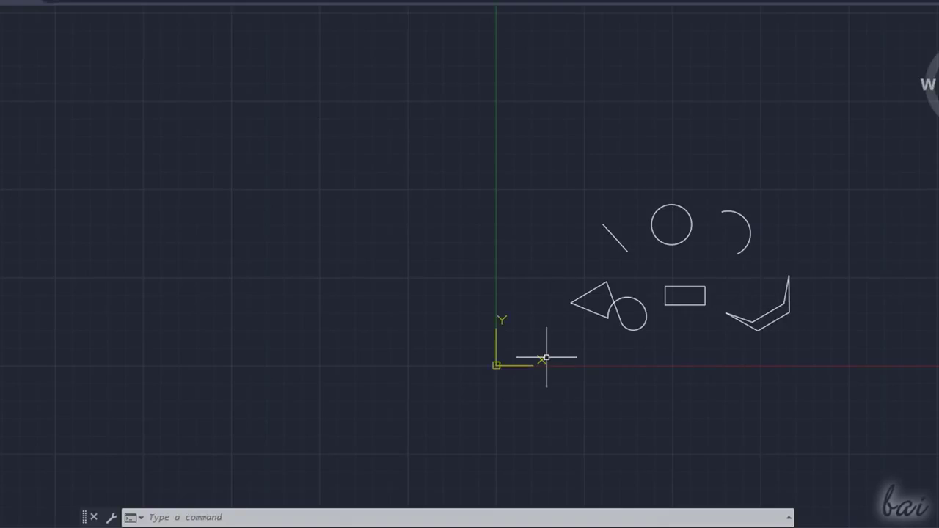
{"action": "scroll", "coordinate": [547, 358], "scroll_direction": "up", "scroll_amount": 6}
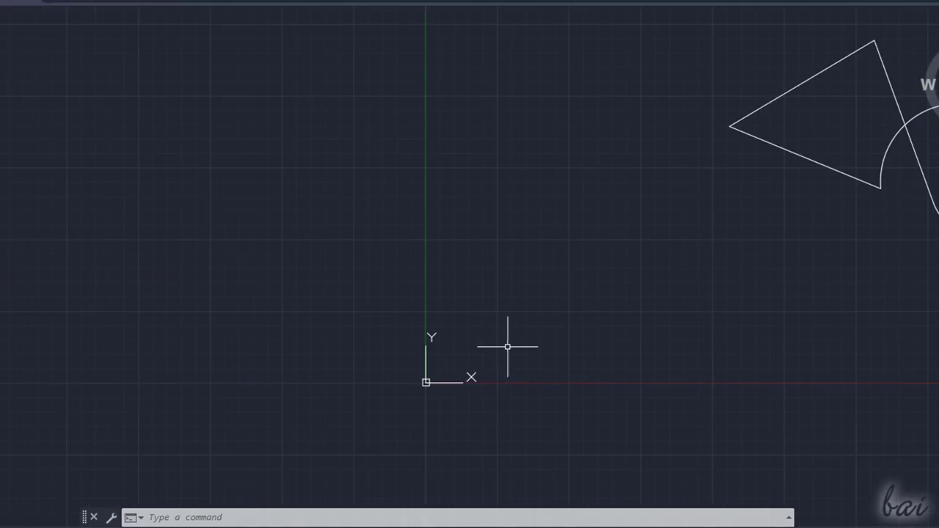
{"action": "scroll", "coordinate": [389, 344], "scroll_direction": "down", "scroll_amount": 4}
{"action": "scroll", "coordinate": [523, 342], "scroll_direction": "up", "scroll_amount": 2}
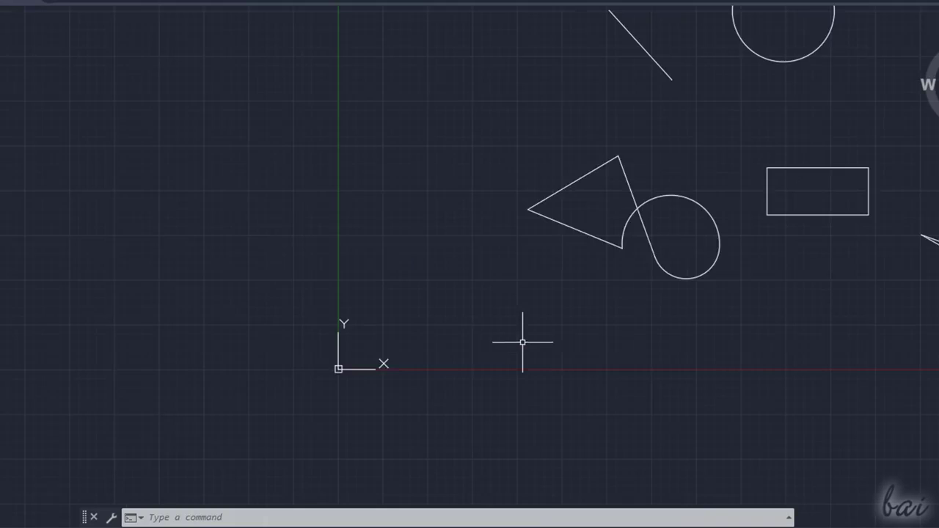
{"action": "left_click", "coordinate": [338, 369]}
{"action": "left_click", "coordinate": [385, 272]}
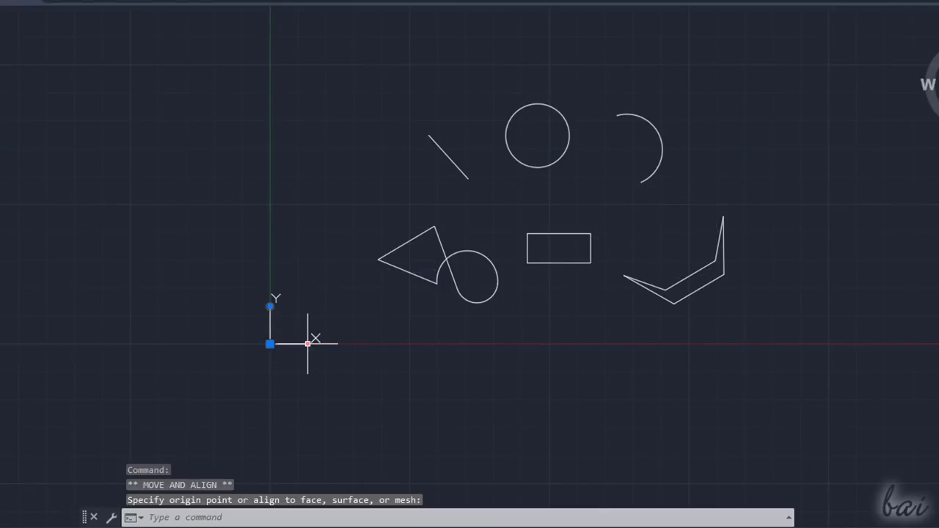
Step: Rotate the UCS counterclockwise by its X-axis grip to about 37 degrees, and swing the axis back clockwise
{"action": "left_click", "coordinate": [307, 343]}
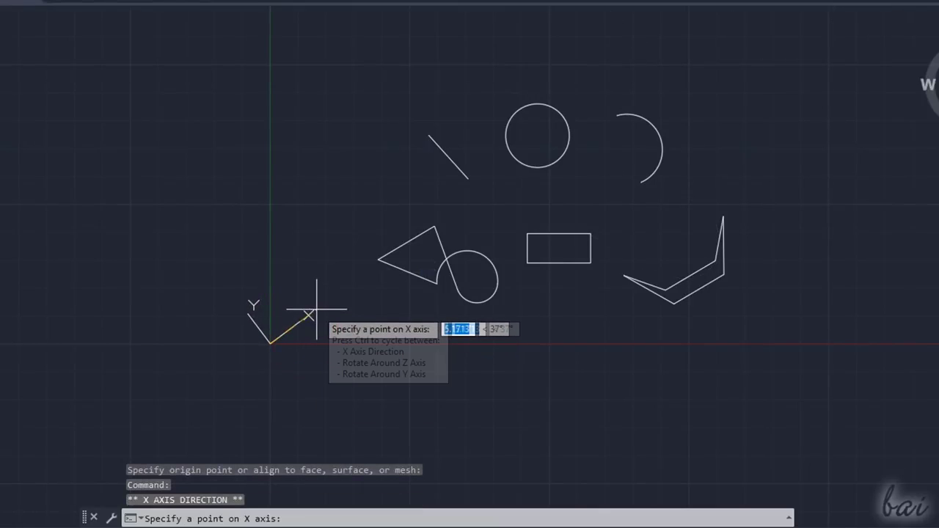
{"action": "left_click", "coordinate": [316, 310]}
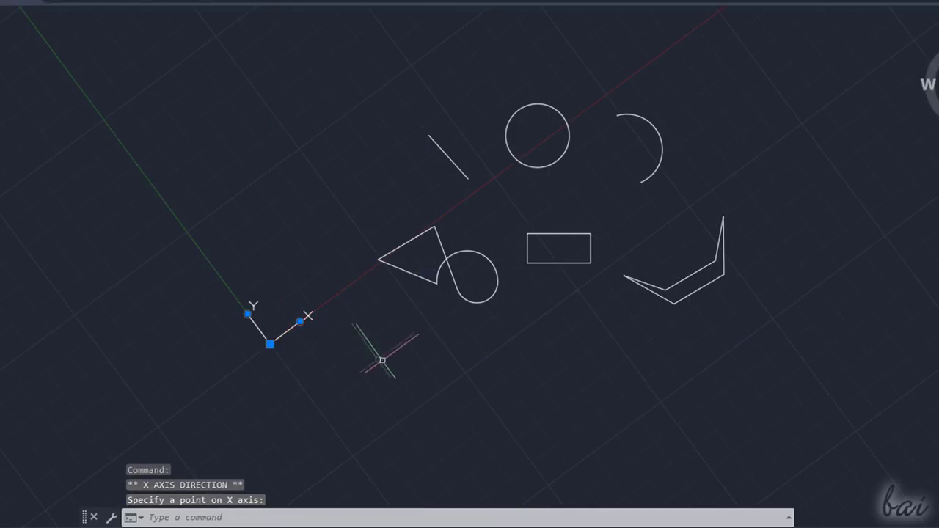
{"action": "left_click", "coordinate": [300, 320]}
{"action": "left_click", "coordinate": [316, 381]}
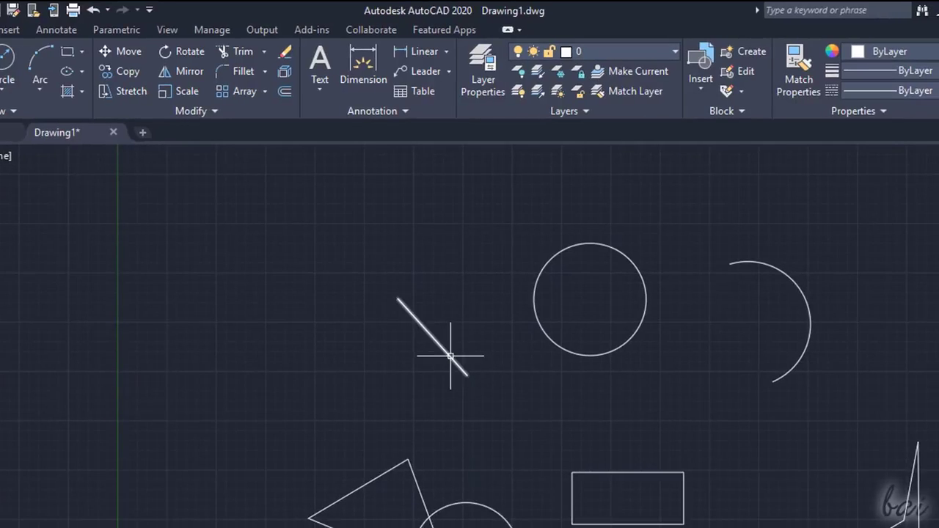
Step: Preselect the line, circle and arc, move them left and slightly up from the circle's center, and undo the move
{"action": "left_click", "coordinate": [449, 356]}
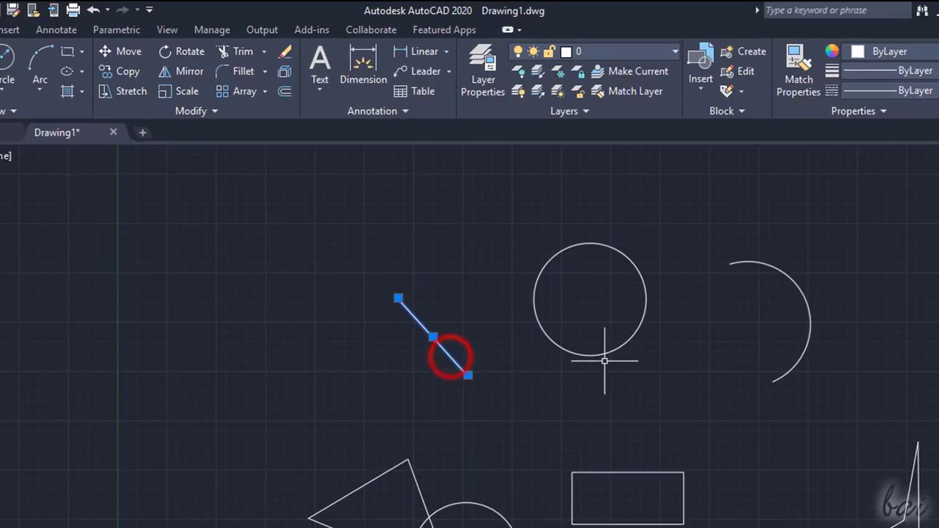
{"action": "left_click", "coordinate": [602, 354]}
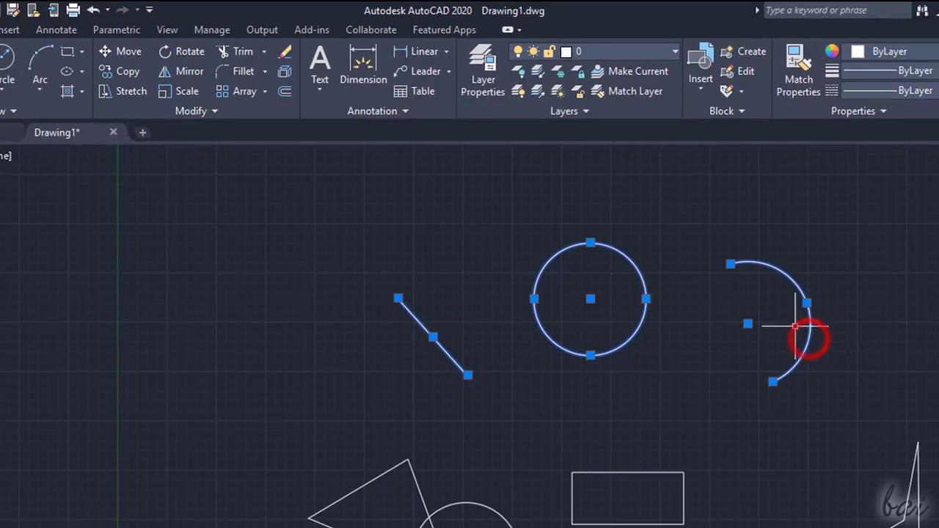
{"action": "left_click", "coordinate": [126, 53]}
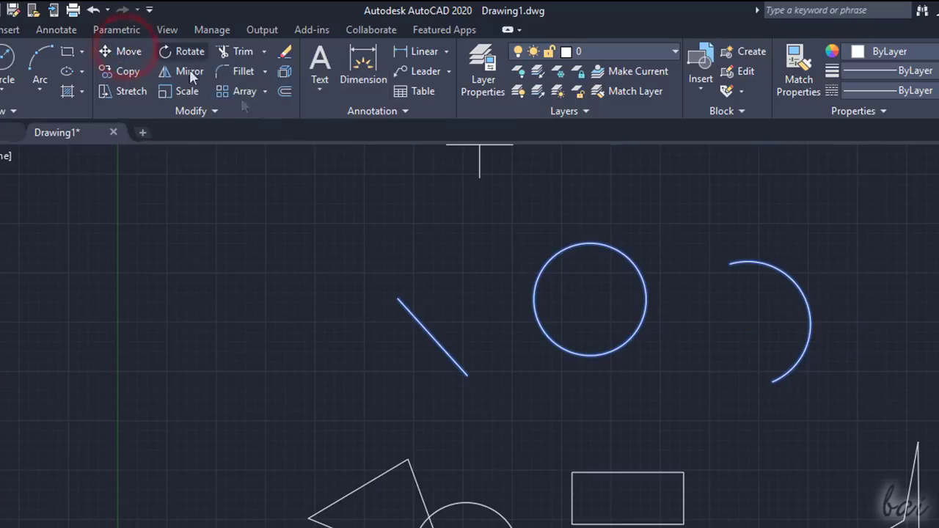
{"action": "left_click", "coordinate": [535, 311]}
{"action": "left_click", "coordinate": [371, 283]}
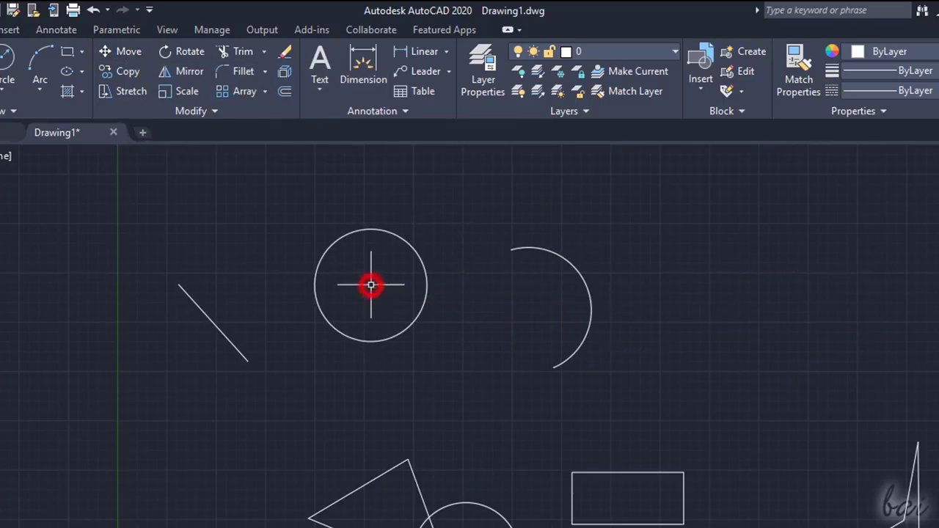
{"action": "key", "text": "ctrl+z"}
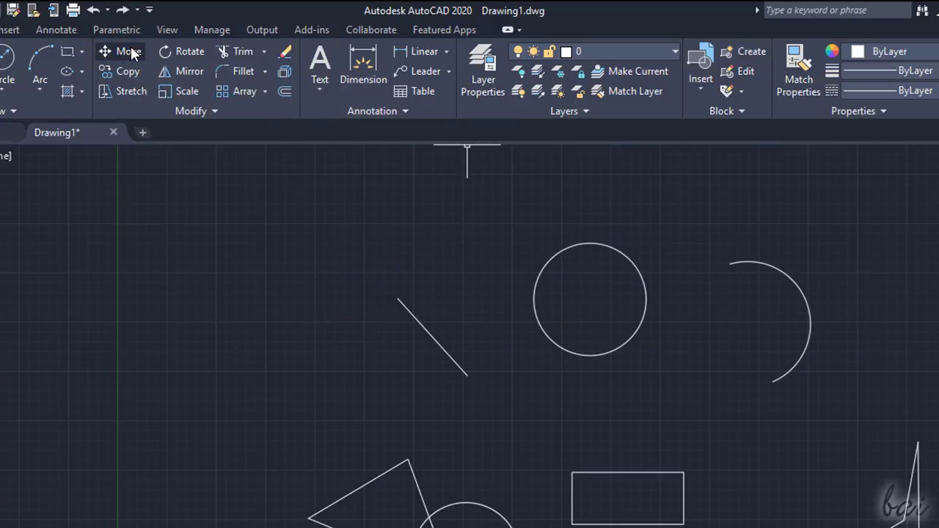
Step: Start Move with nothing selected, pick the line, circle and arc, and shift them up and left using the circle's center as base point
{"action": "left_click", "coordinate": [130, 52]}
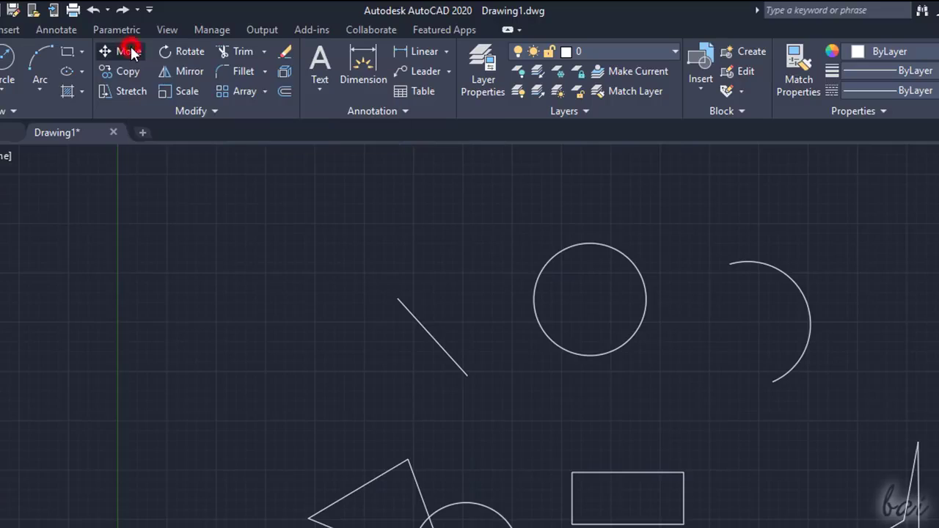
{"action": "left_click", "coordinate": [415, 319]}
{"action": "left_click", "coordinate": [538, 321]}
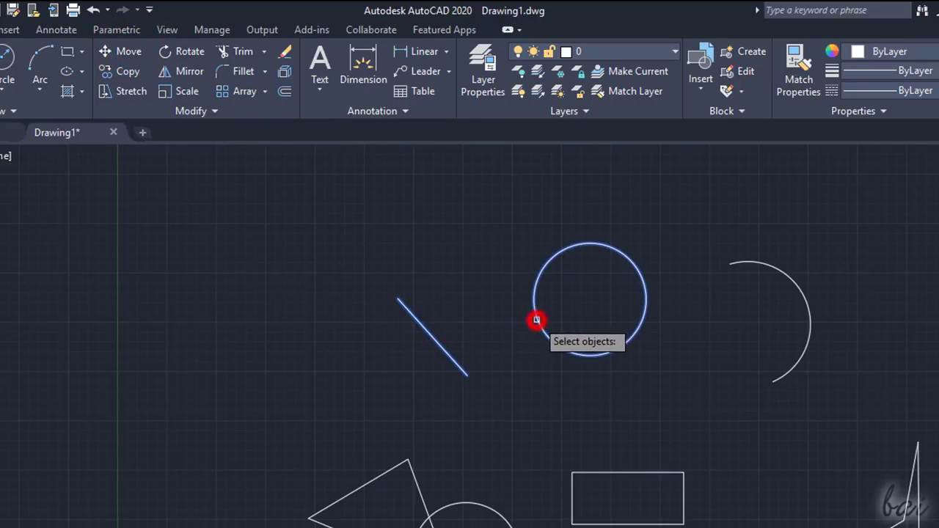
{"action": "left_click", "coordinate": [775, 268]}
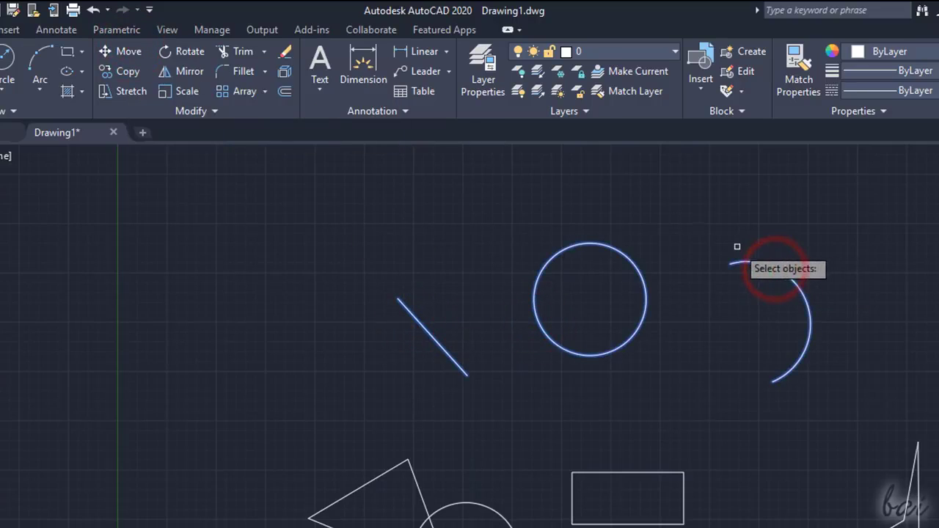
{"action": "key", "text": "Return"}
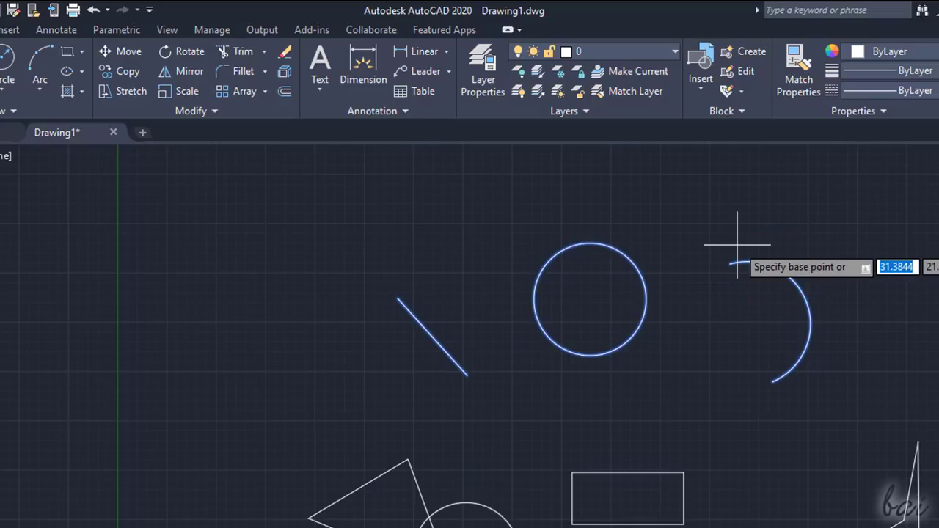
{"action": "left_click", "coordinate": [646, 293]}
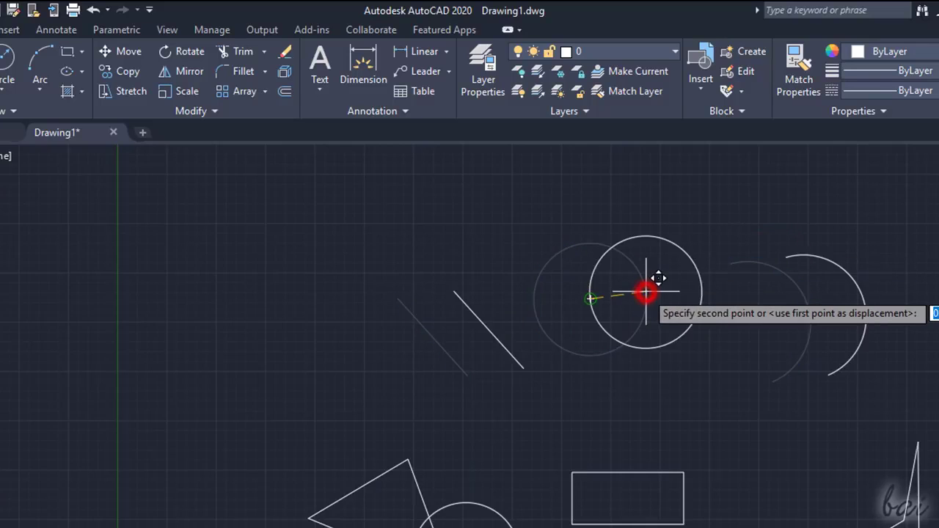
{"action": "left_click", "coordinate": [447, 240]}
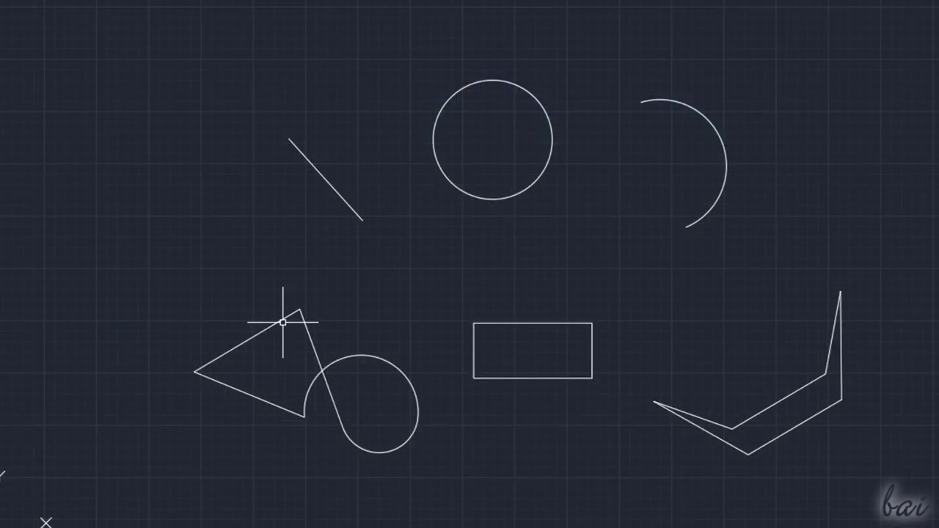
Step: Select the looped polyline, line, circle, arc and rectangle one by one, and clear the selection
{"action": "left_click", "coordinate": [280, 320]}
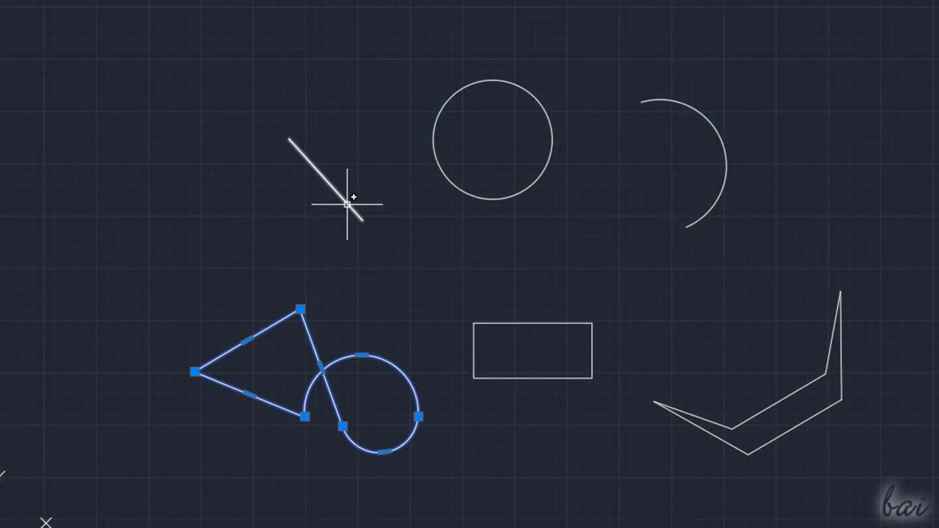
{"action": "left_click", "coordinate": [466, 189]}
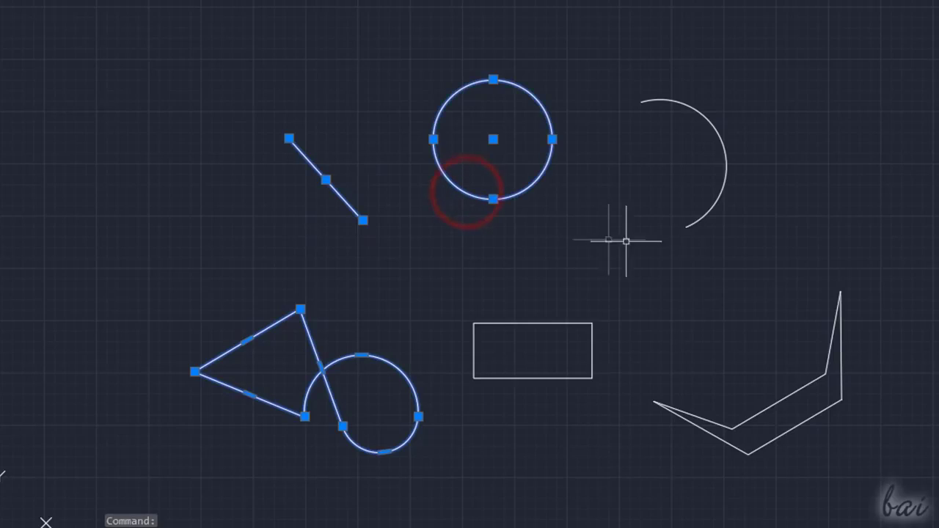
{"action": "left_click", "coordinate": [694, 220]}
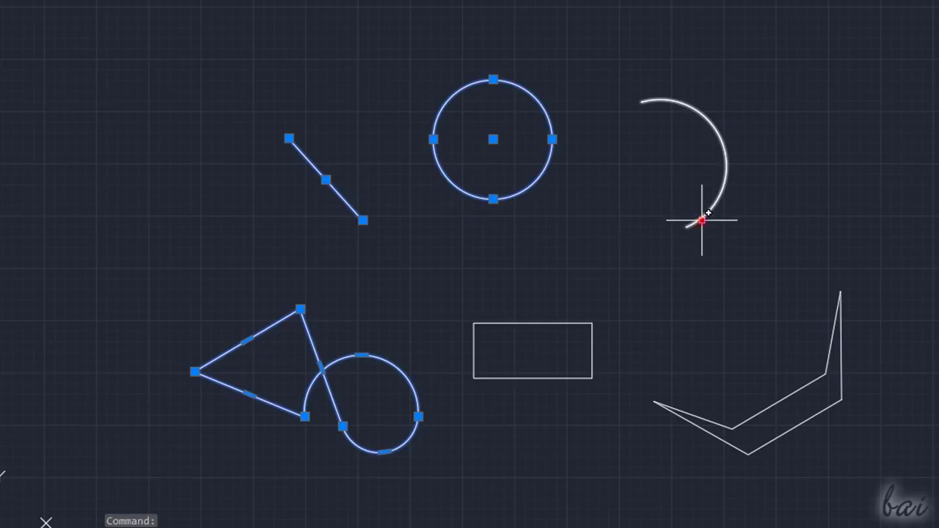
{"action": "left_click", "coordinate": [588, 323]}
{"action": "key", "text": "Escape"}
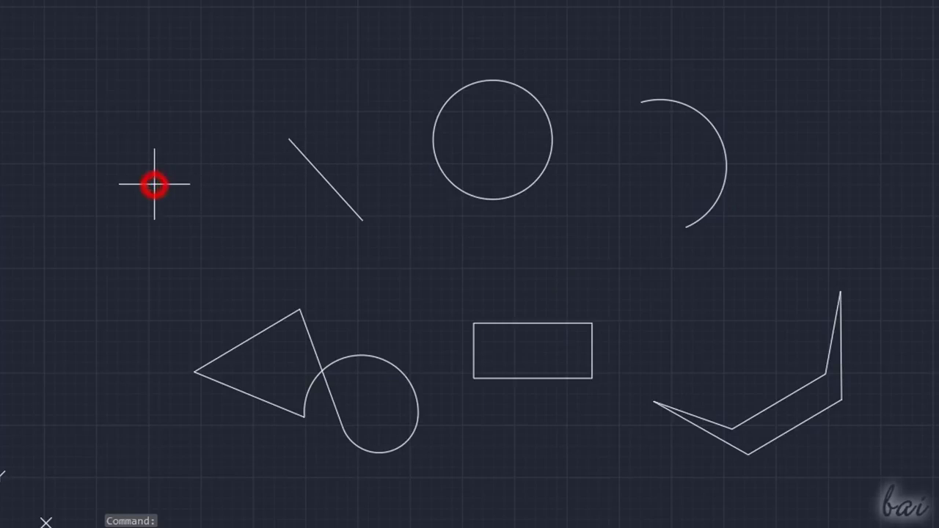
Step: Lasso-select the looped polyline, line and circle, and replace that selection with a right-to-left lasso taking every shape except the V-shaped polygon
{"action": "mouse_move", "coordinate": [155, 185]}
{"action": "left_mouse_down"}
{"action": "mouse_move", "coordinate": [196, 152]}
{"action": "mouse_move", "coordinate": [295, 111]}
{"action": "mouse_move", "coordinate": [451, 66]}
{"action": "mouse_move", "coordinate": [580, 56]}
{"action": "mouse_move", "coordinate": [726, 145]}
{"action": "mouse_move", "coordinate": [732, 191]}
{"action": "mouse_move", "coordinate": [700, 269]}
{"action": "mouse_move", "coordinate": [472, 457]}
{"action": "mouse_move", "coordinate": [346, 489]}
{"action": "mouse_move", "coordinate": [251, 482]}
{"action": "mouse_move", "coordinate": [132, 453]}
{"action": "mouse_move", "coordinate": [131, 400]}
{"action": "left_mouse_up"}
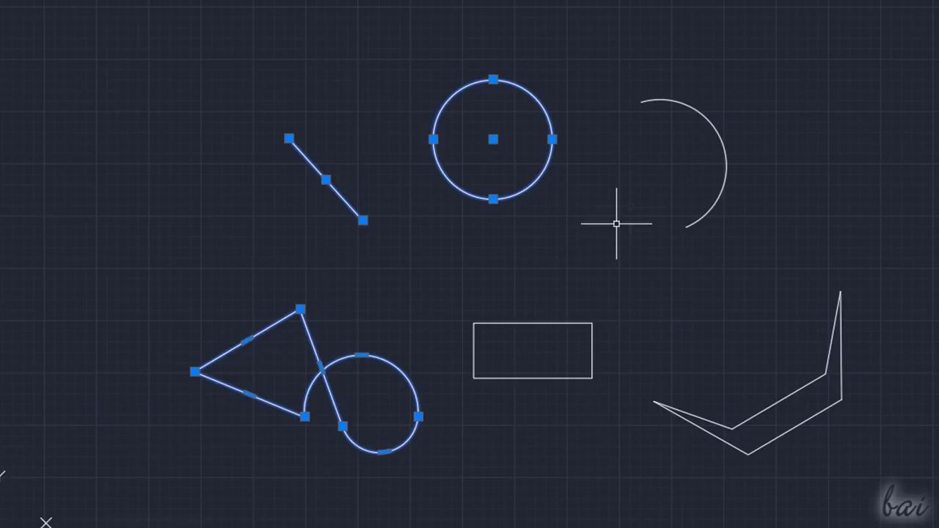
{"action": "key", "text": "Escape"}
{"action": "mouse_move", "coordinate": [790, 183]}
{"action": "left_mouse_down"}
{"action": "mouse_move", "coordinate": [749, 147]}
{"action": "mouse_move", "coordinate": [692, 122]}
{"action": "mouse_move", "coordinate": [579, 97]}
{"action": "mouse_move", "coordinate": [474, 97]}
{"action": "mouse_move", "coordinate": [335, 157]}
{"action": "mouse_move", "coordinate": [301, 305]}
{"action": "mouse_move", "coordinate": [386, 440]}
{"action": "left_mouse_up"}
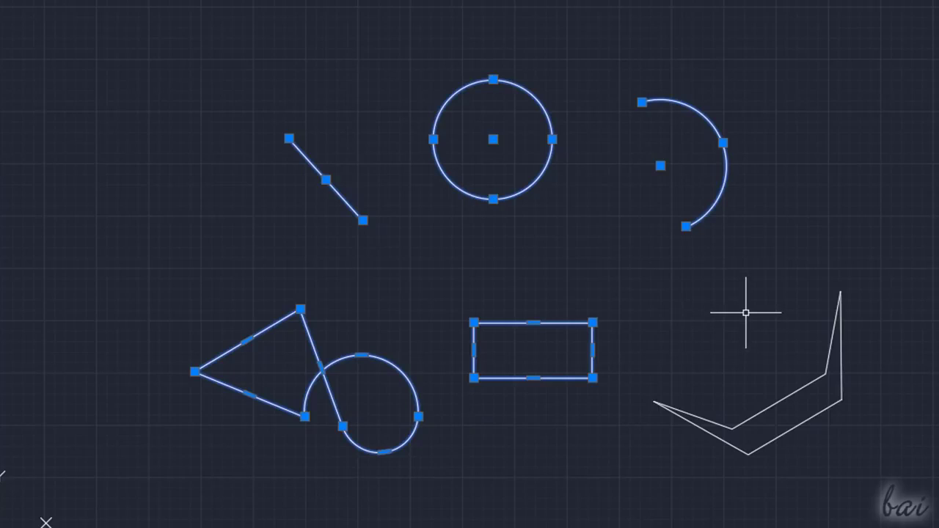
{"action": "key", "text": "Escape"}
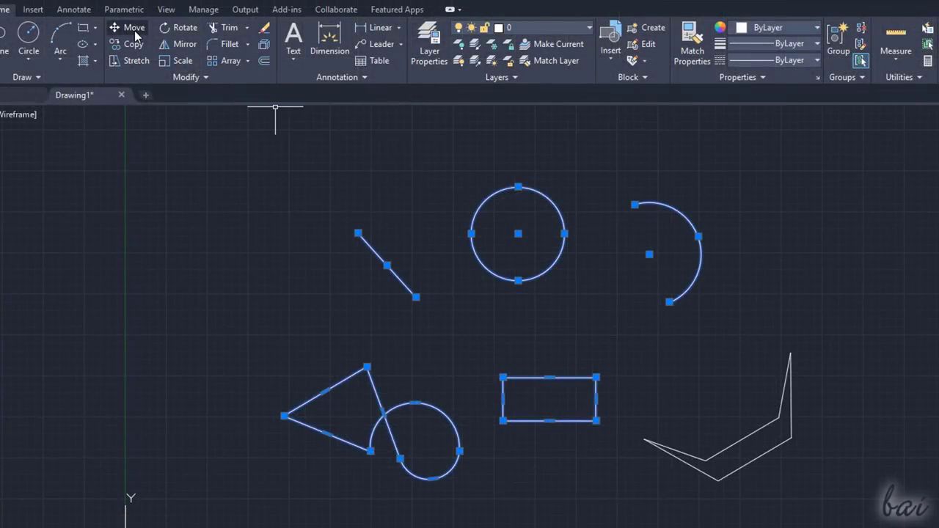
Step: Try to move the selected shapes to the left from the circle's center, and cancel the command
{"action": "left_click", "coordinate": [134, 29]}
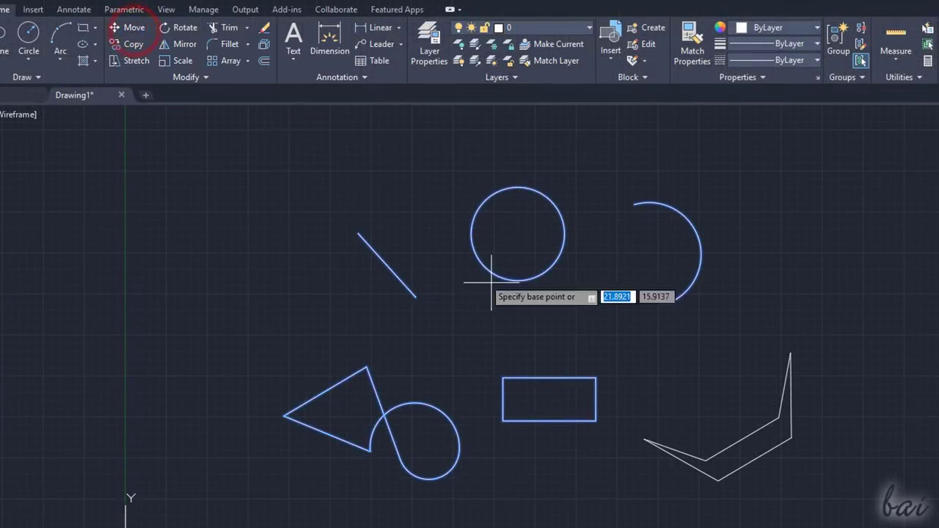
{"action": "left_click", "coordinate": [517, 284]}
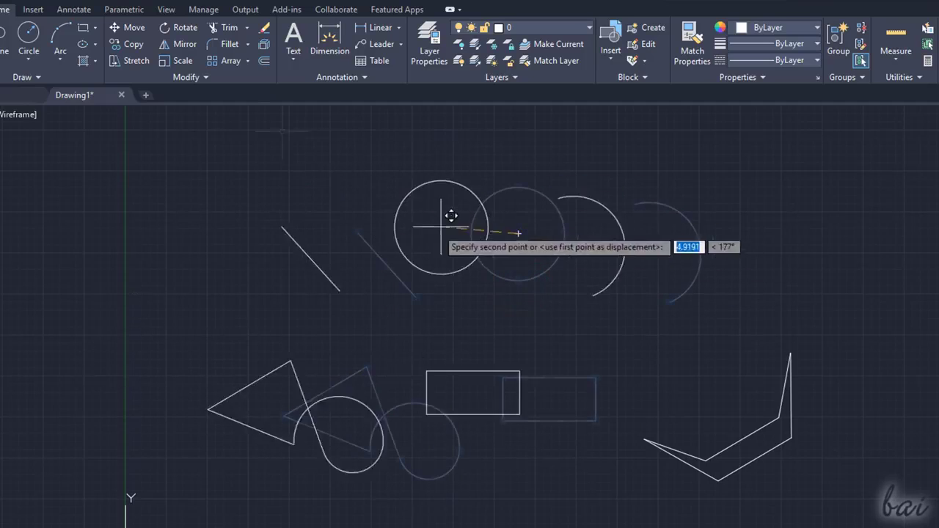
{"action": "key", "text": "Escape"}
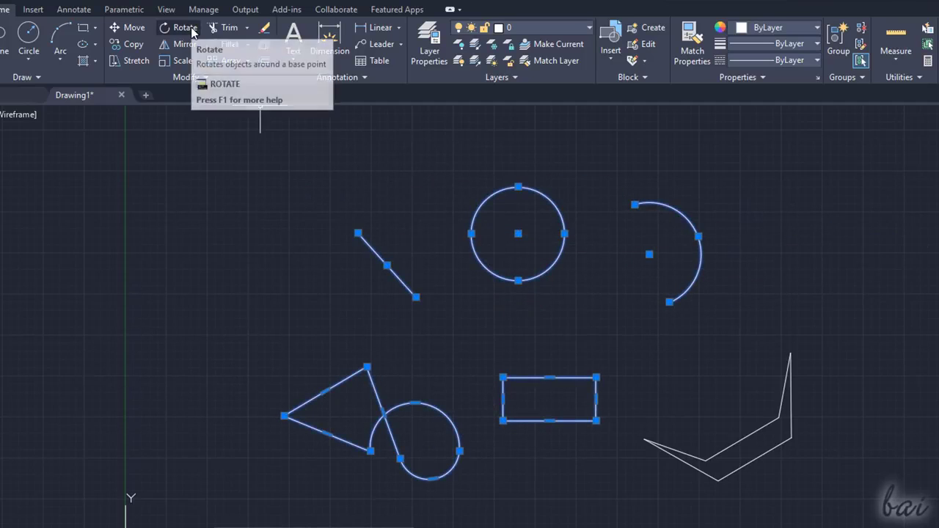
Step: Try to rotate the selected shapes around the circle's center, and cancel the command
{"action": "left_click", "coordinate": [189, 29]}
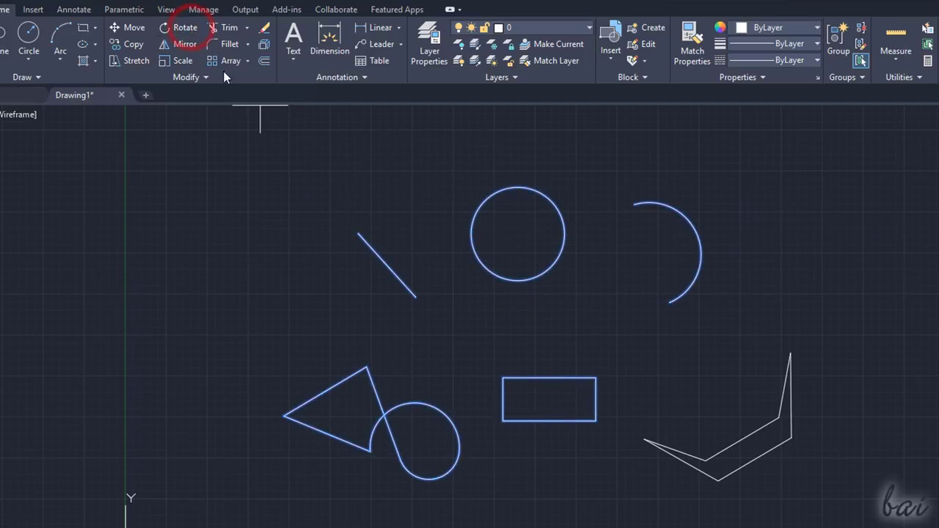
{"action": "left_click", "coordinate": [518, 234]}
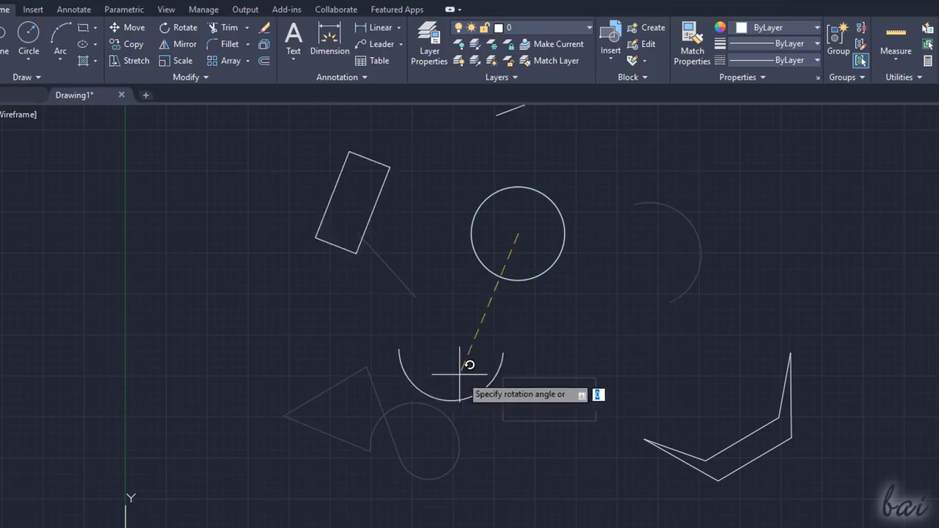
{"action": "key", "text": "Escape"}
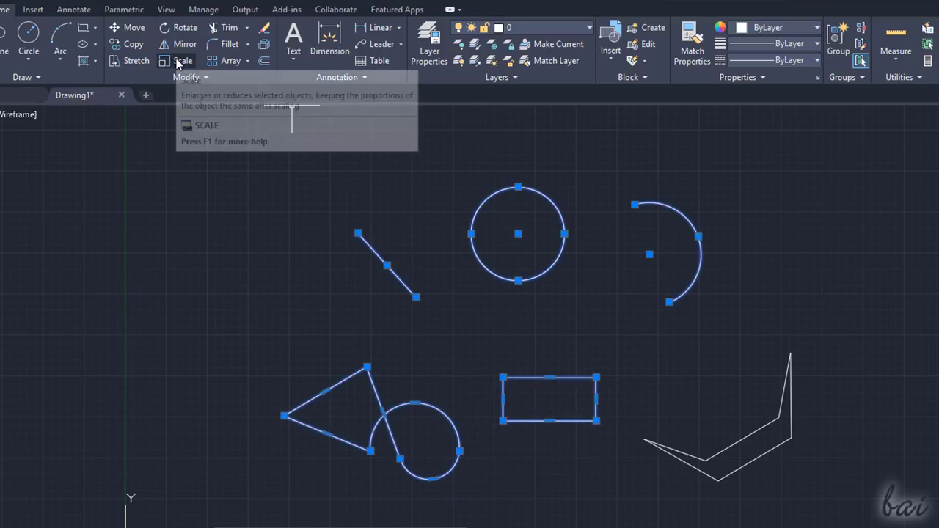
Step: Try to scale up the selected shapes with the circle's center as base point
{"action": "left_click", "coordinate": [176, 61]}
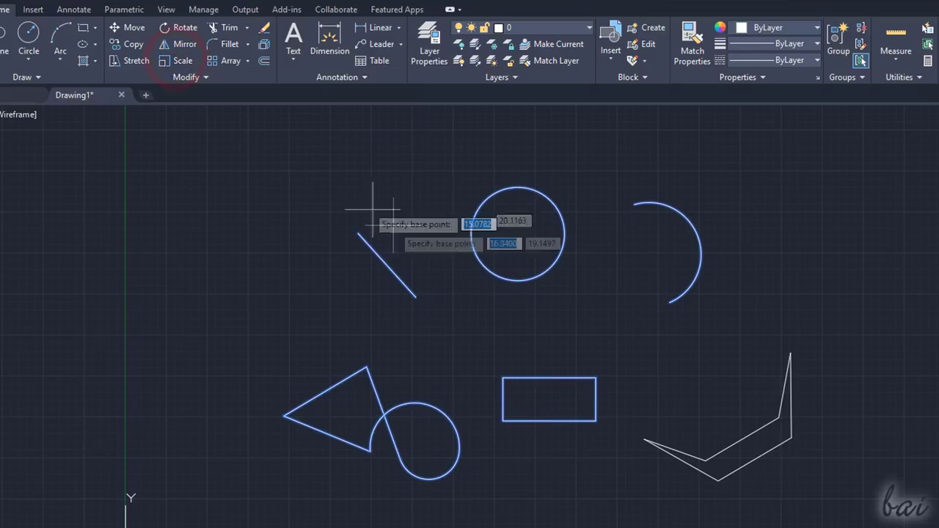
{"action": "left_click", "coordinate": [516, 281]}
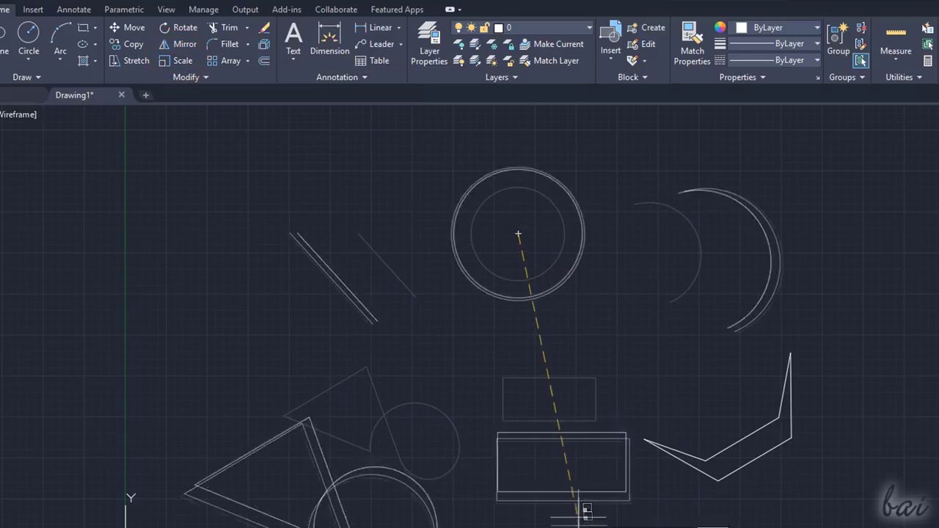
{"action": "left_click", "coordinate": [538, 310]}
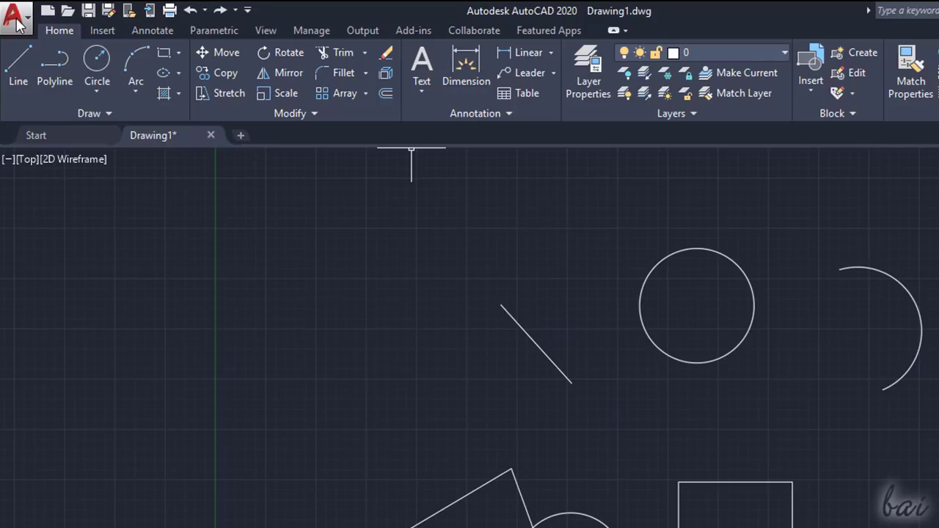
Step: Try to save a copy of the drawing in the default DWG format on the Desktop, and close the dialog without saving
{"action": "left_click", "coordinate": [16, 18]}
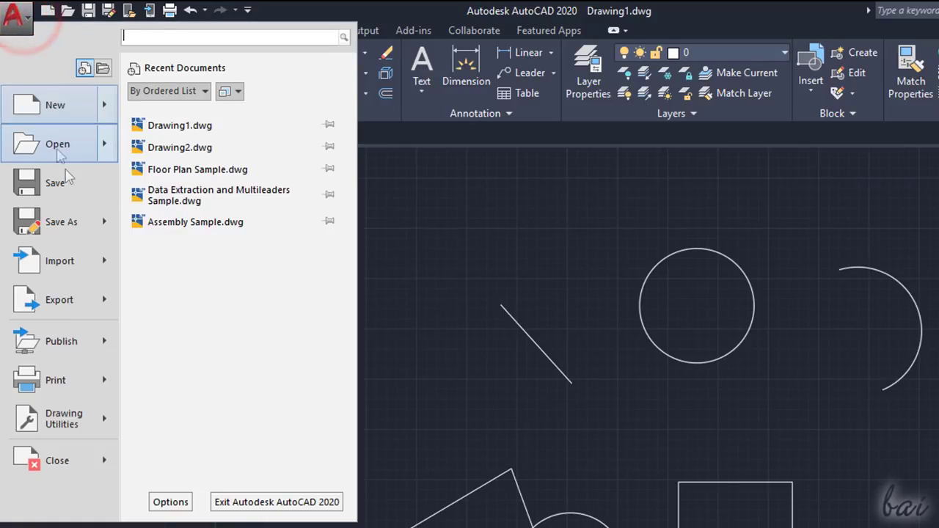
{"action": "left_click", "coordinate": [87, 230]}
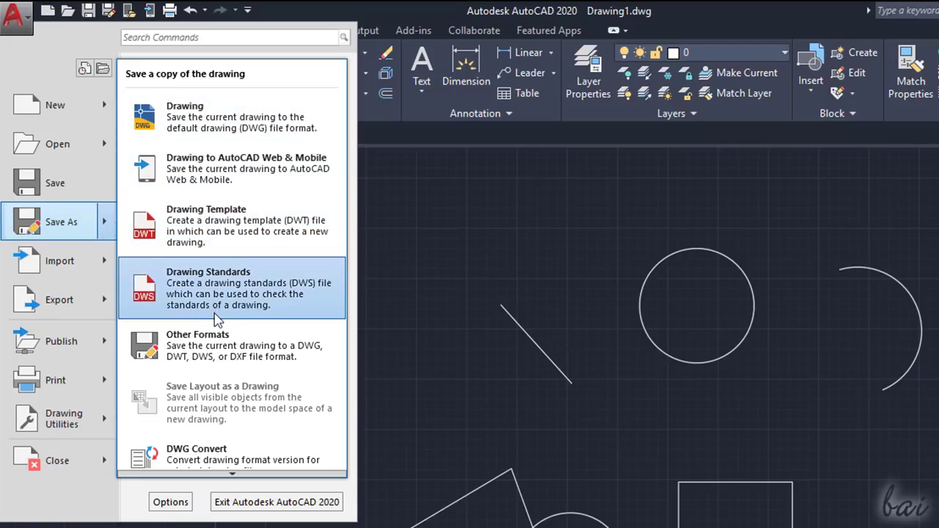
{"action": "left_click", "coordinate": [262, 139]}
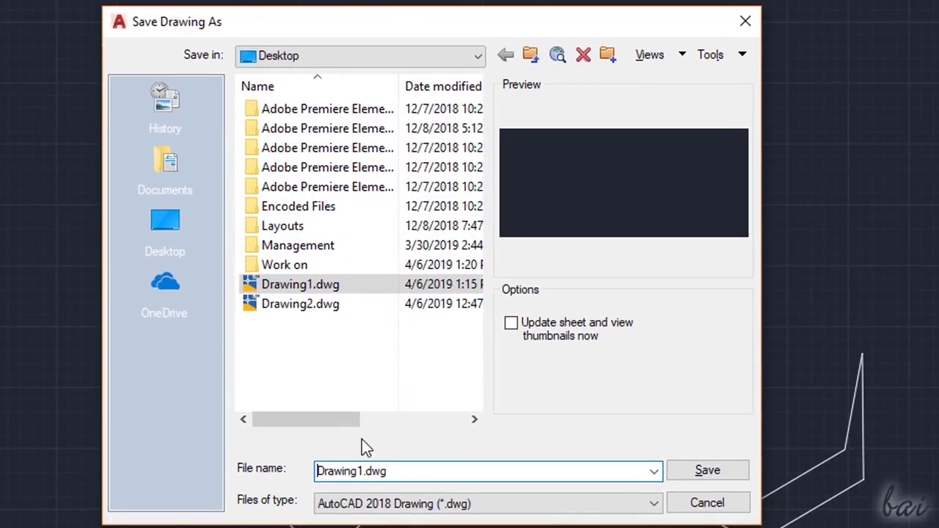
{"action": "double_click", "coordinate": [376, 470]}
{"action": "left_click", "coordinate": [386, 471]}
{"action": "left_click", "coordinate": [742, 27]}
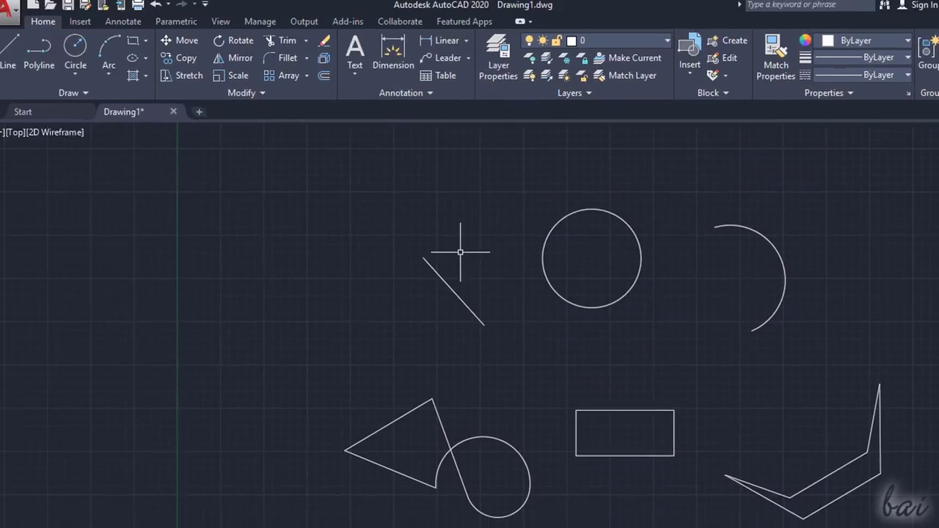
Step: Export the displayed drawing area to the Desktop as Drawing1.pdf with the AutoCAD PDF (General Documentation) preset
{"action": "left_click", "coordinate": [311, 26]}
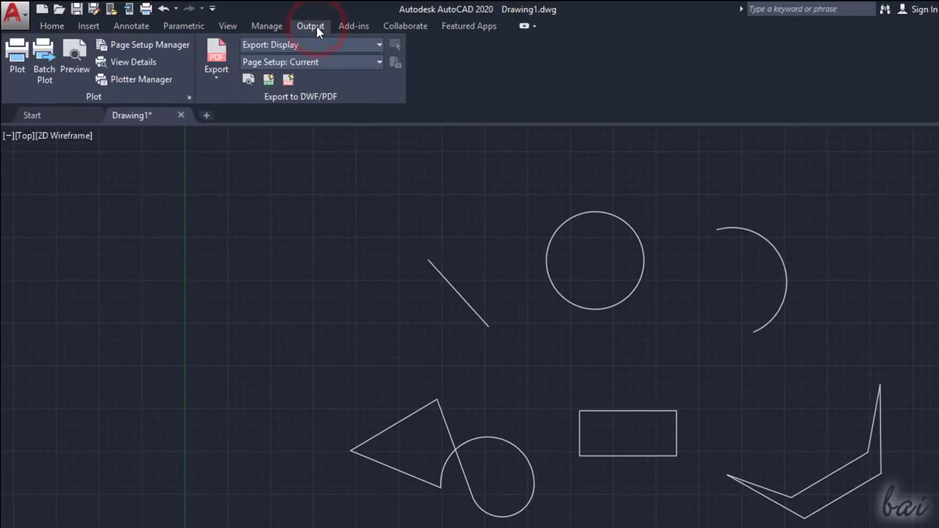
{"action": "left_click", "coordinate": [18, 74]}
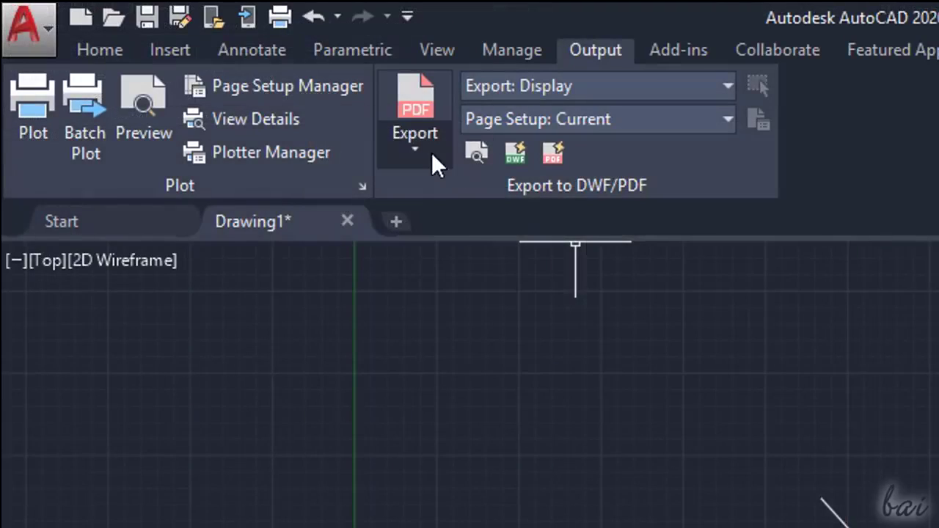
{"action": "left_click", "coordinate": [413, 148]}
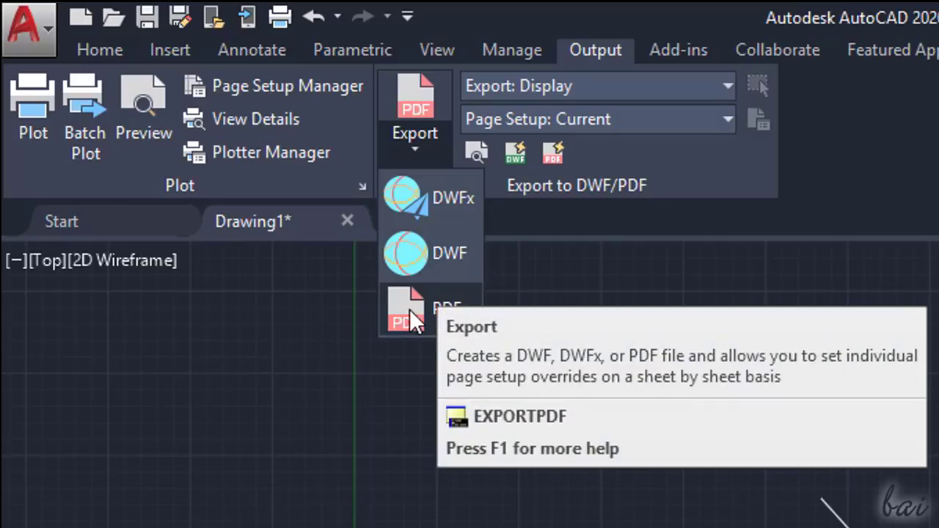
{"action": "left_click", "coordinate": [410, 309]}
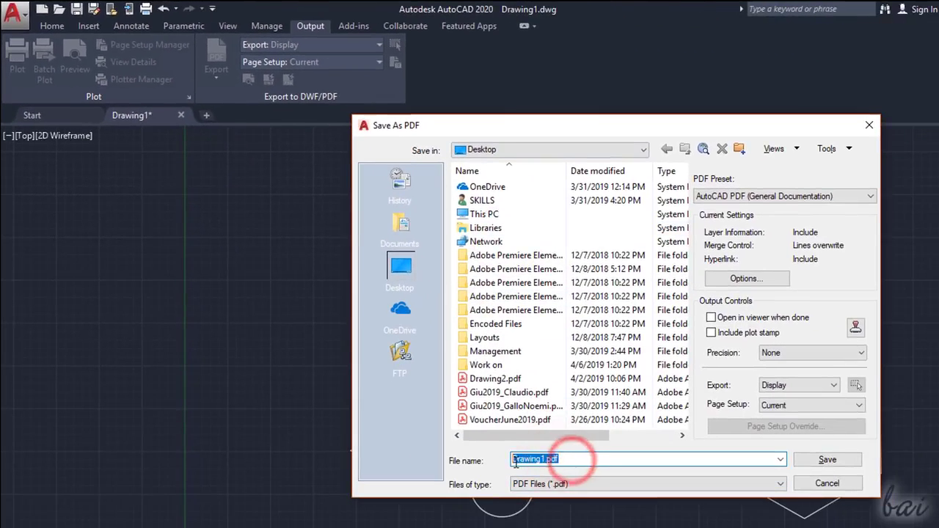
{"action": "left_click", "coordinate": [821, 461]}
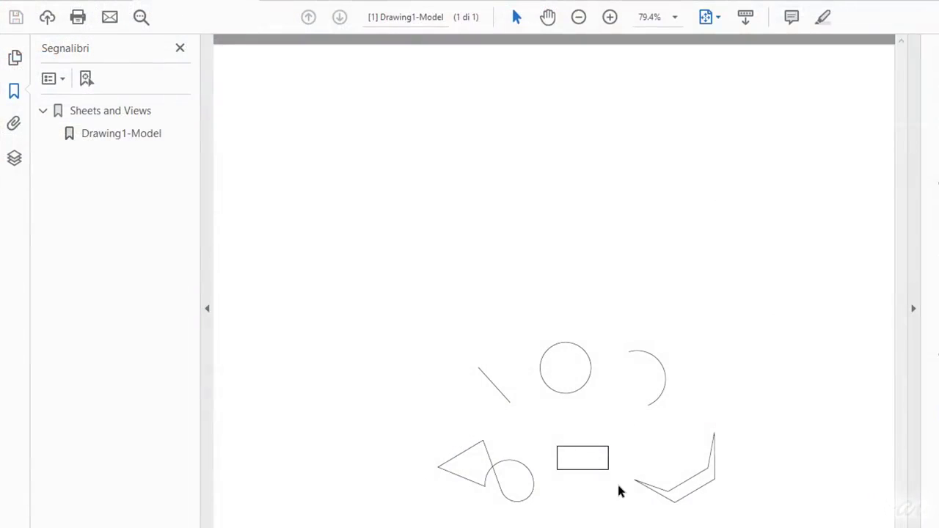
Step: Examine the exported shapes in the PDF viewer up close, including the rectangle and the V-shaped polygon
{"action": "scroll", "coordinate": [587, 466], "scroll_direction": "up", "scroll_amount": 3, "text": "ctrl"}
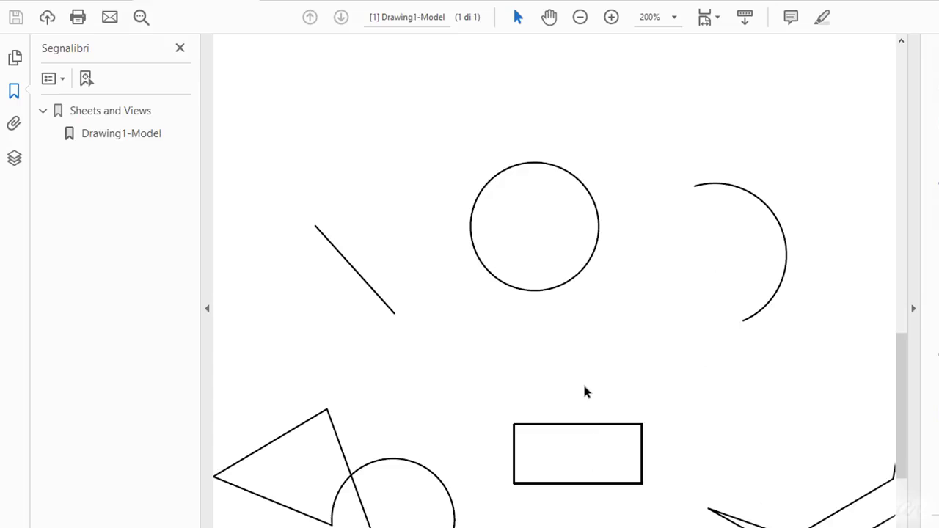
{"action": "scroll", "coordinate": [579, 381], "scroll_direction": "down", "scroll_amount": 2}
{"action": "scroll", "coordinate": [819, 453], "scroll_direction": "up", "scroll_amount": 3, "text": "ctrl"}
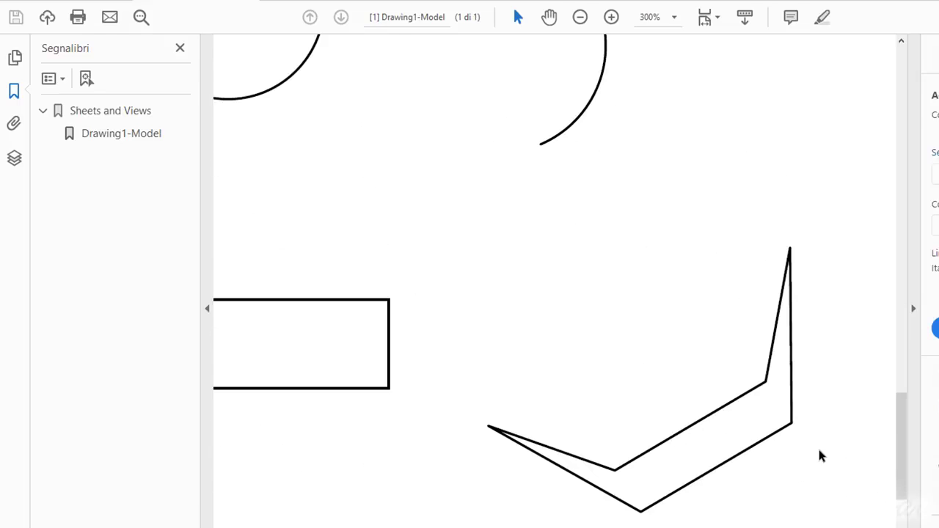
{"action": "scroll", "coordinate": [785, 424], "scroll_direction": "down", "scroll_amount": 4, "text": "ctrl"}
{"action": "scroll", "coordinate": [579, 418], "scroll_direction": "up", "scroll_amount": 3, "text": "ctrl"}
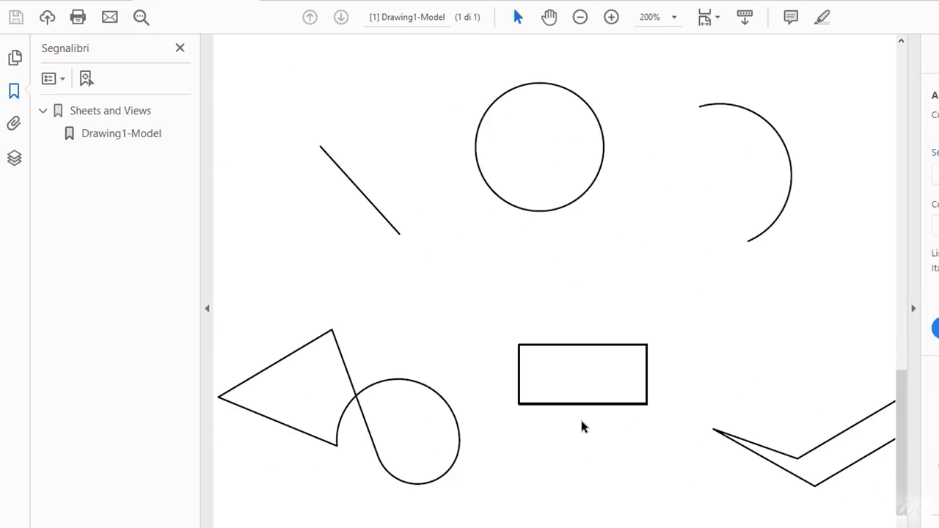
{"action": "scroll", "coordinate": [585, 409], "scroll_direction": "down", "scroll_amount": 2, "text": "ctrl"}
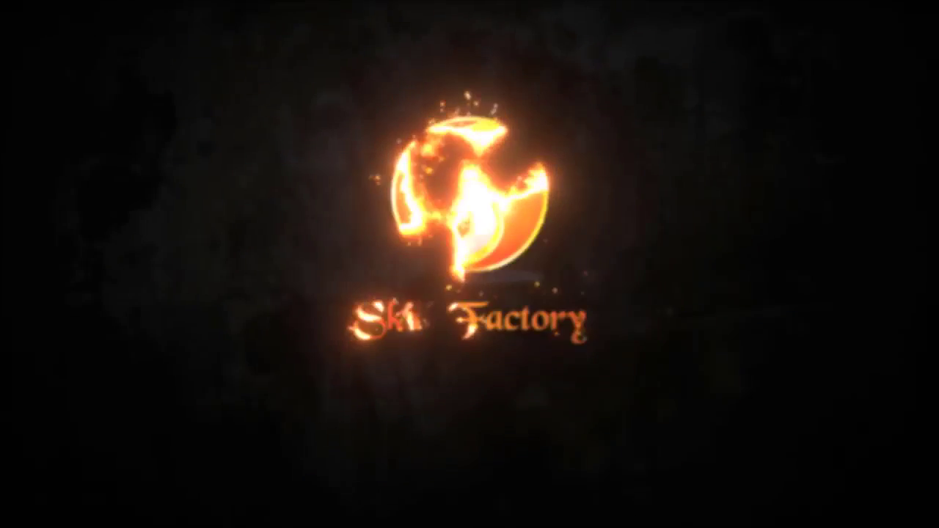